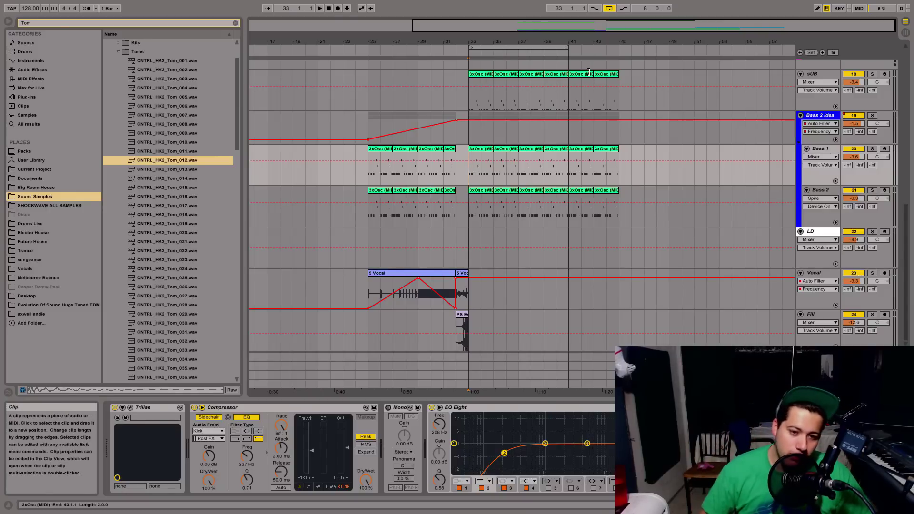
Step: Play the arrangement from bar 25 to audition the vocal build-up into the drop
drag(606, 28, 582, 28)
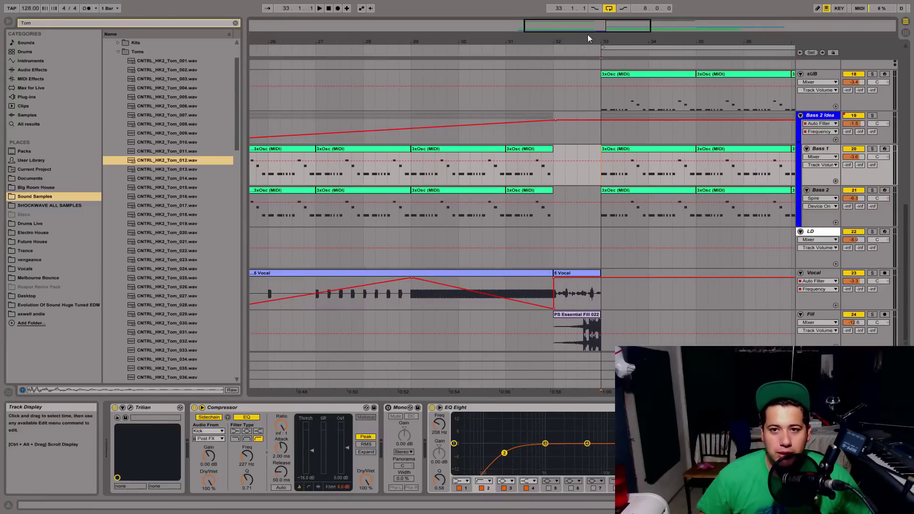
drag(608, 29, 616, 13)
scroll(566, 151, up, 4)
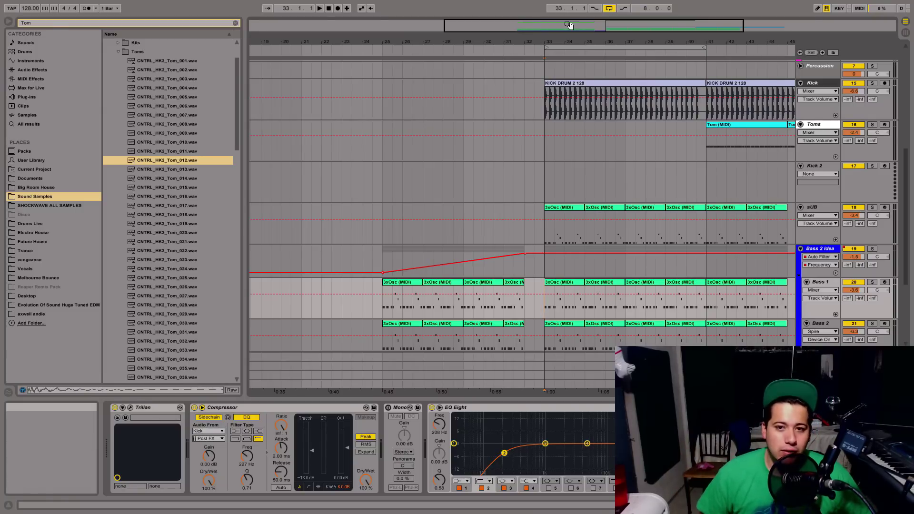
drag(585, 25, 619, 27)
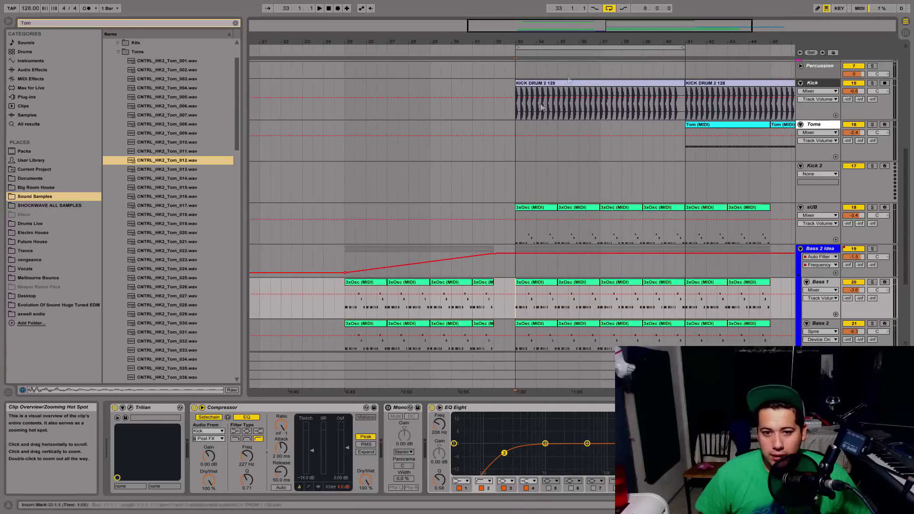
click(343, 199)
drag(905, 218, 907, 350)
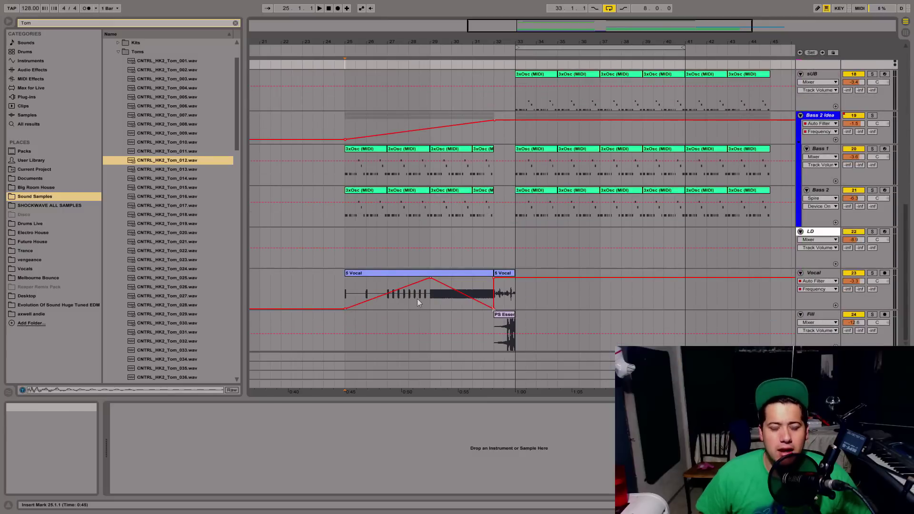
click(344, 252)
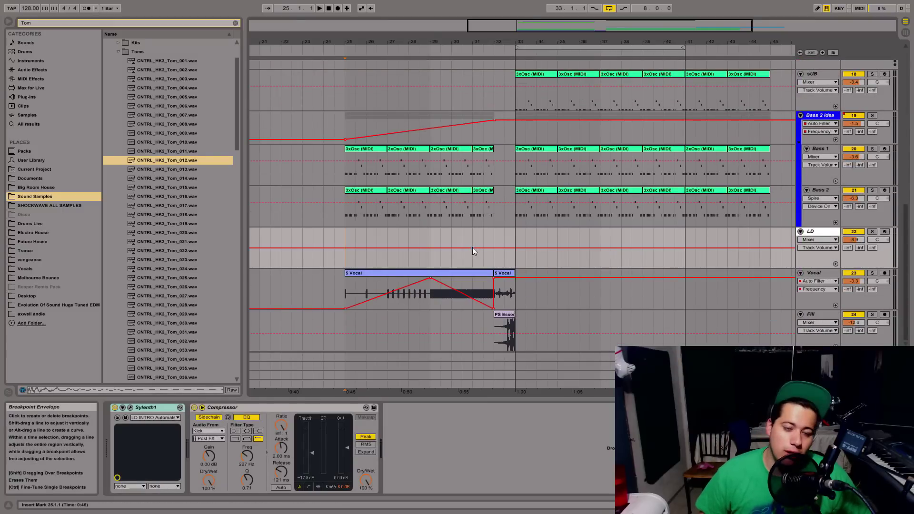
key(space)
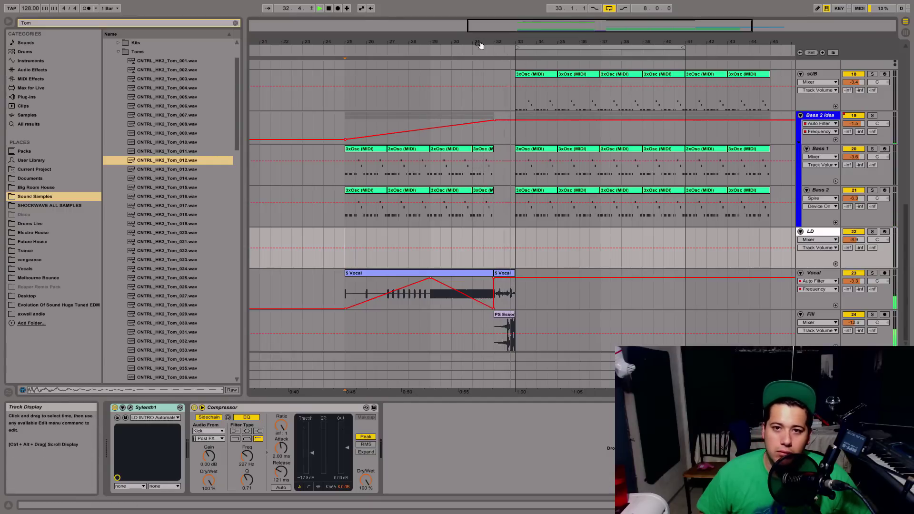
Step: Examine the FX, kick, toms, sub and bass tracks across the drop from bar 33 to bar 41
scroll(600, 255, up, 2)
scroll(600, 256, up, 10)
scroll(600, 251, up, 1)
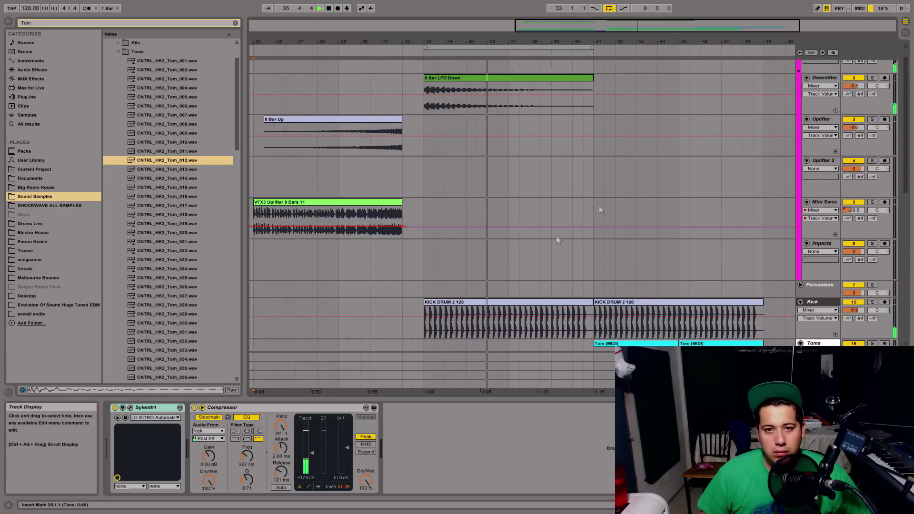
scroll(557, 238, up, 1)
scroll(562, 141, down, 2)
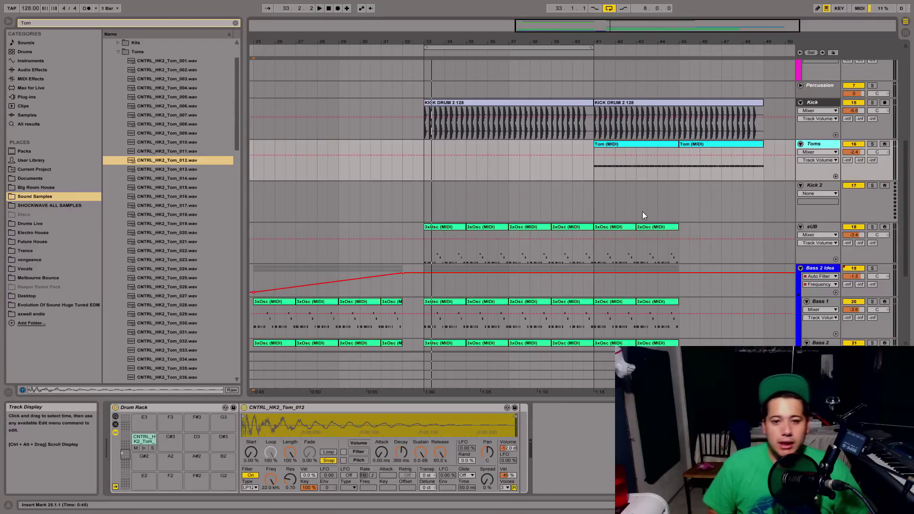
click(582, 232)
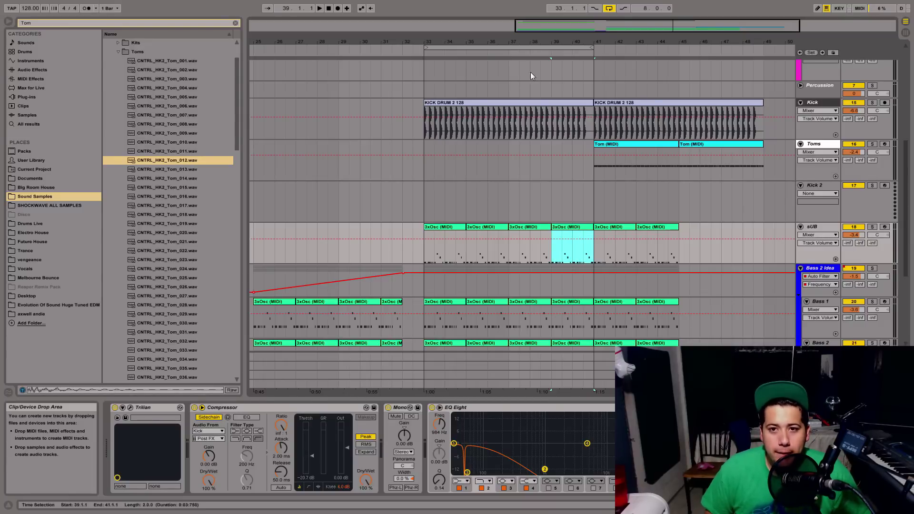
mouse_move(567, 29)
mouse_down()
mouse_move(589, 27)
mouse_move(574, 17)
mouse_move(560, 30)
mouse_up()
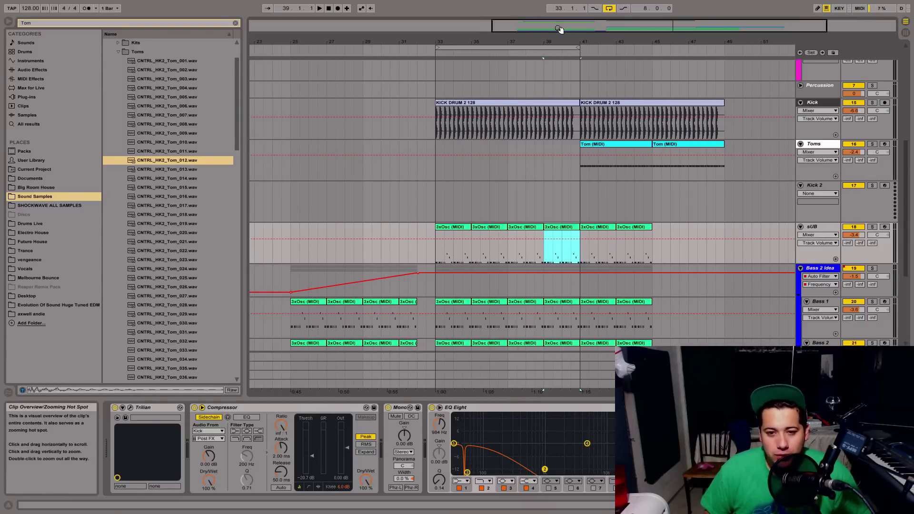
scroll(578, 98, up, 6)
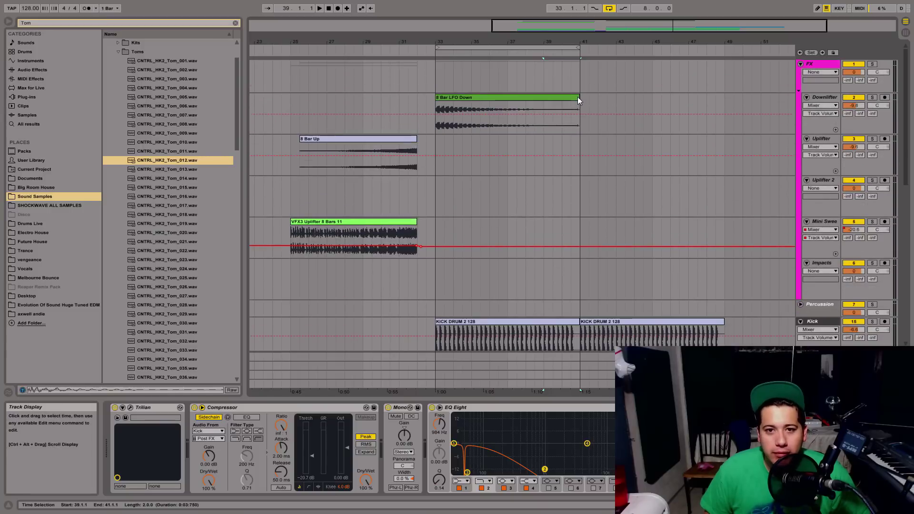
scroll(555, 107, down, 7)
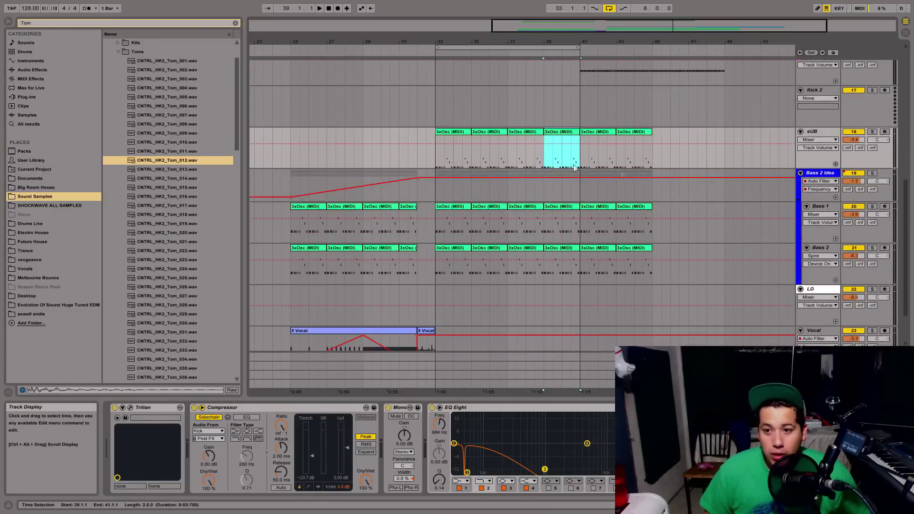
scroll(680, 265, up, 5)
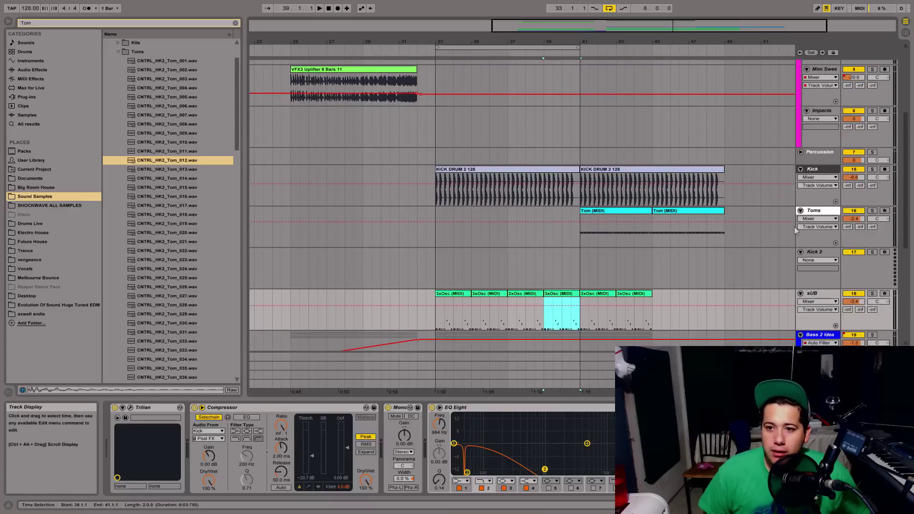
drag(437, 265, 573, 267)
drag(574, 199, 577, 204)
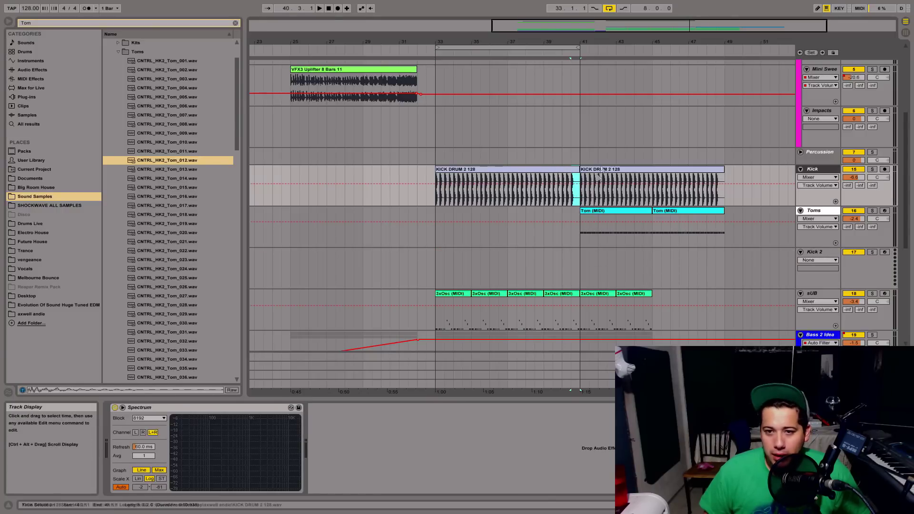
Step: Extend the loop to 16 bars, spanning bar 33 to bar 49
drag(629, 25, 706, 37)
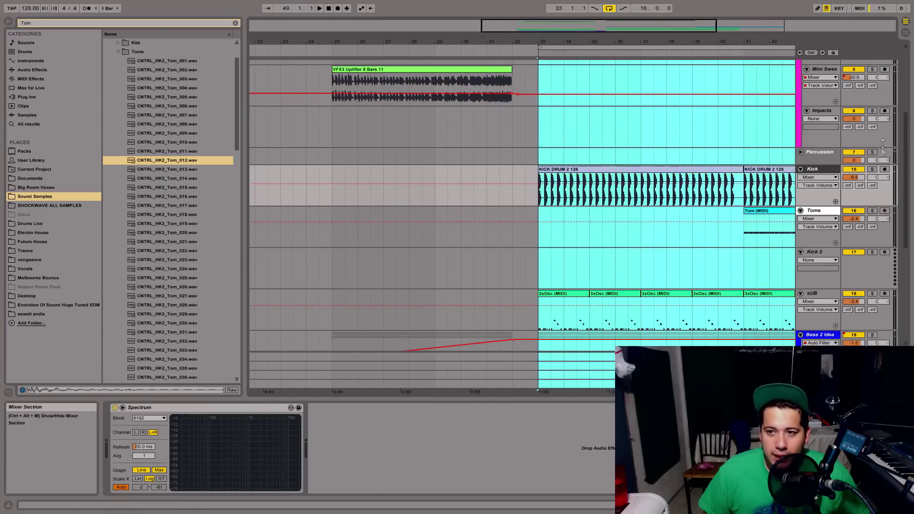
scroll(907, 136, down, 5)
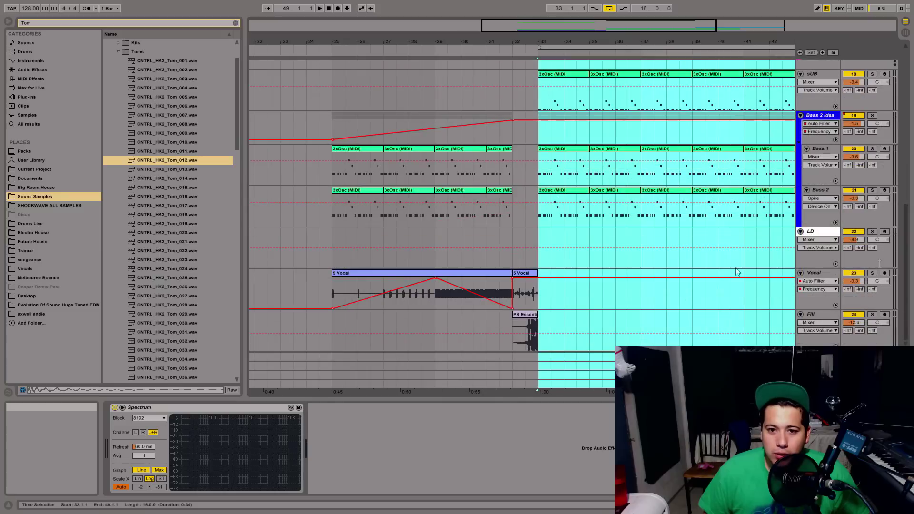
Step: Review the Vocal track's Reverb, EQ Eight and CLA-2A compressor, setting EQ band 3 to 820 Hz and -4.09 dB
click(521, 273)
double_click(822, 272)
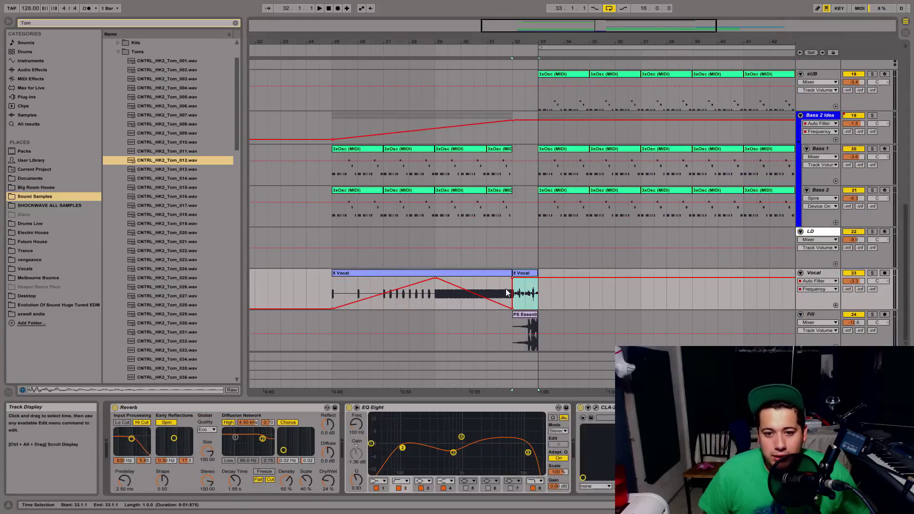
click(149, 410)
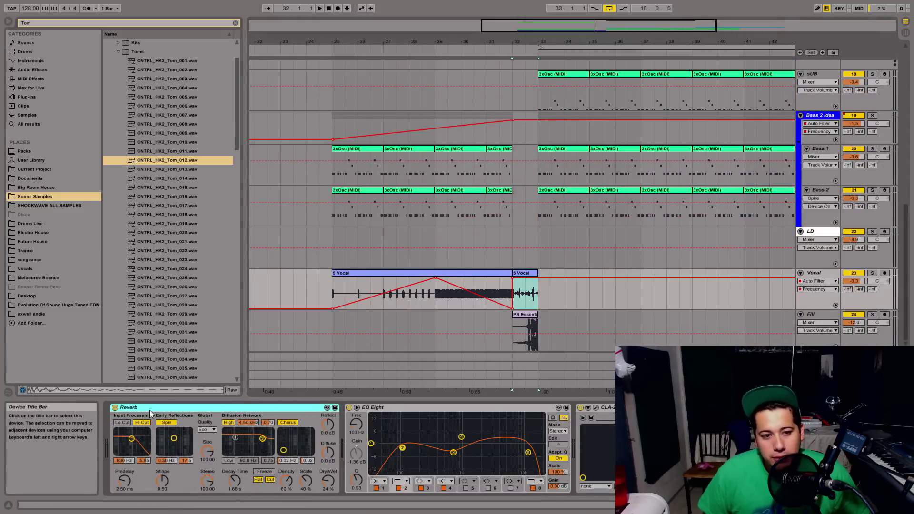
click(407, 408)
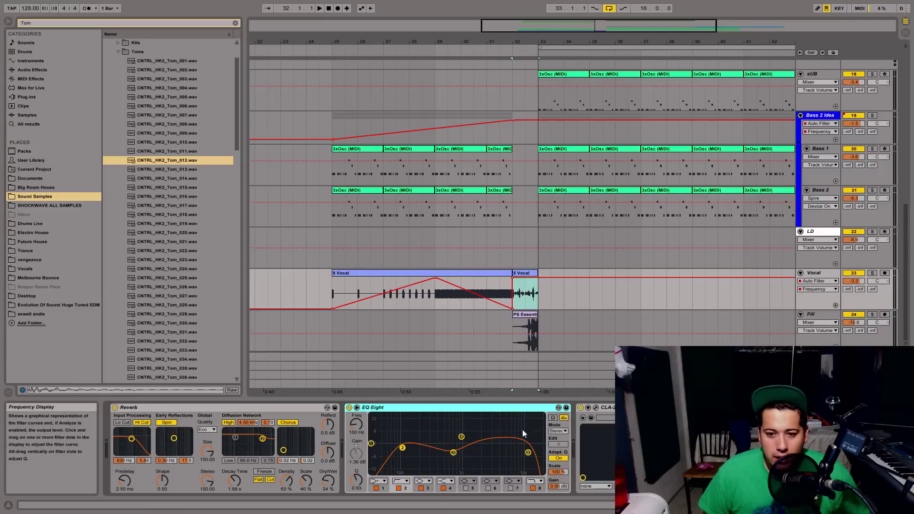
click(453, 452)
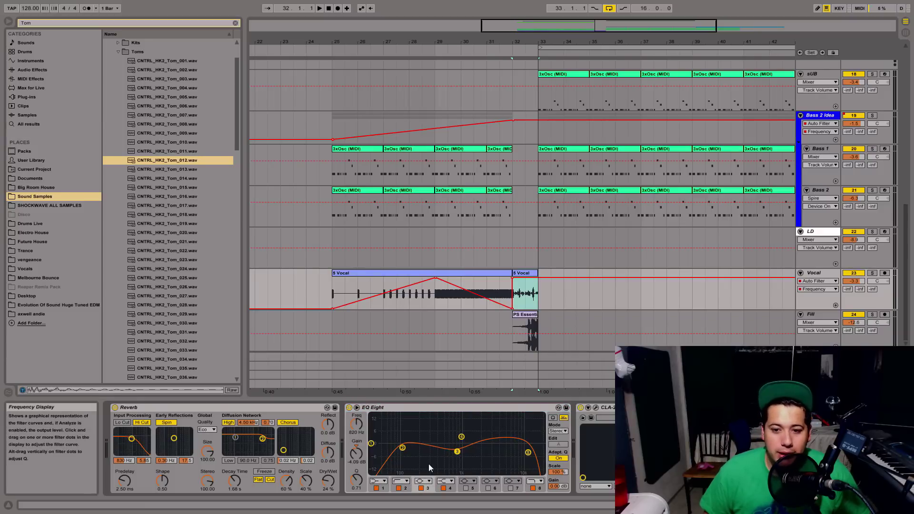
click(596, 408)
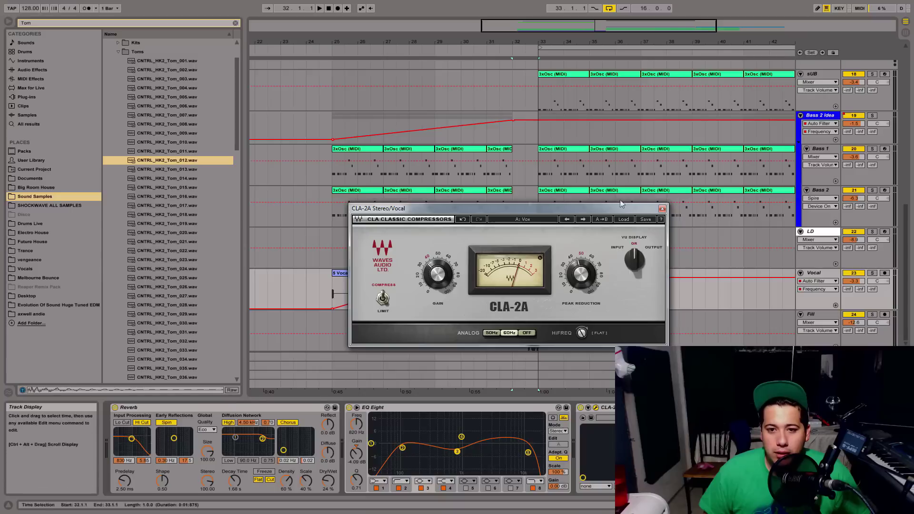
click(663, 208)
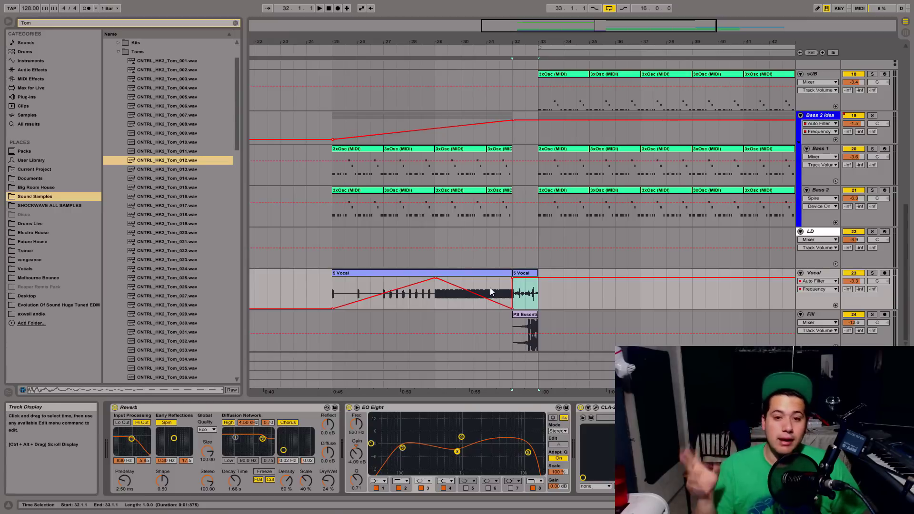
Step: Solo the Toms track and play it from bar 41
drag(660, 31, 656, 13)
scroll(499, 286, up, 3)
scroll(499, 284, up, 3)
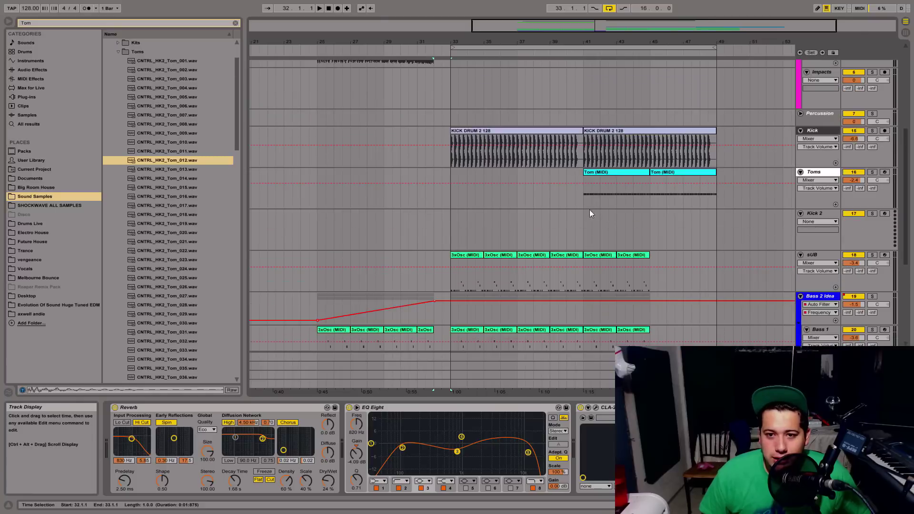
click(586, 202)
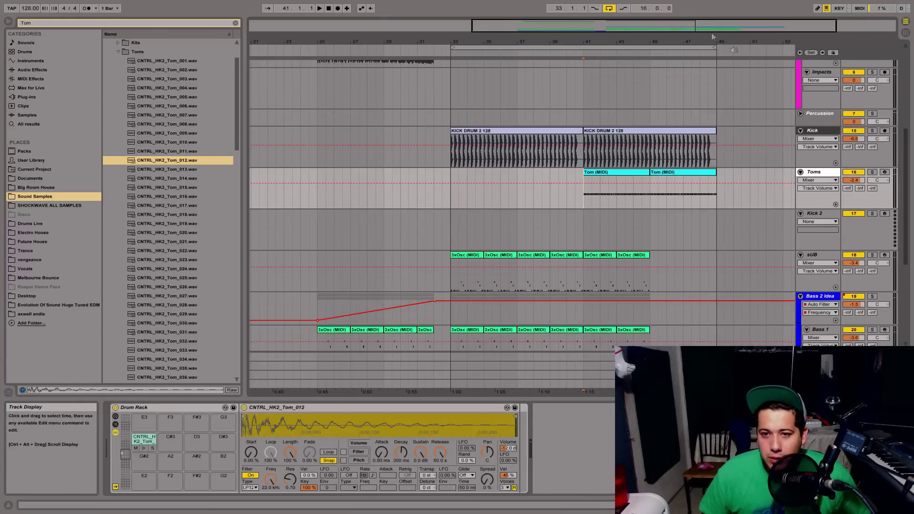
drag(696, 23, 743, 25)
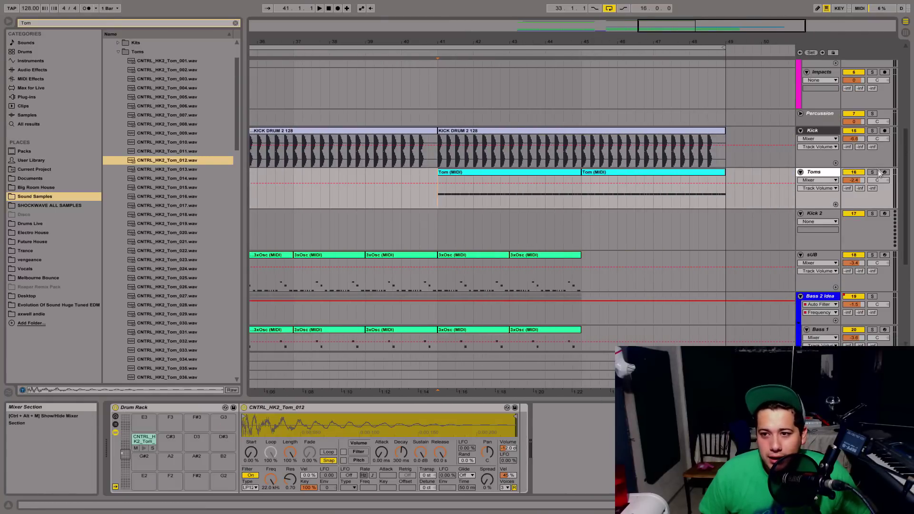
click(872, 172)
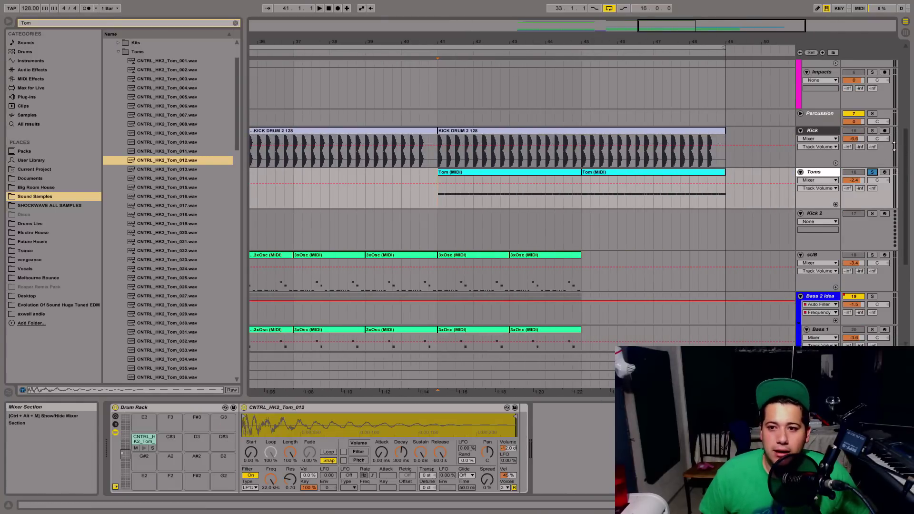
key(space)
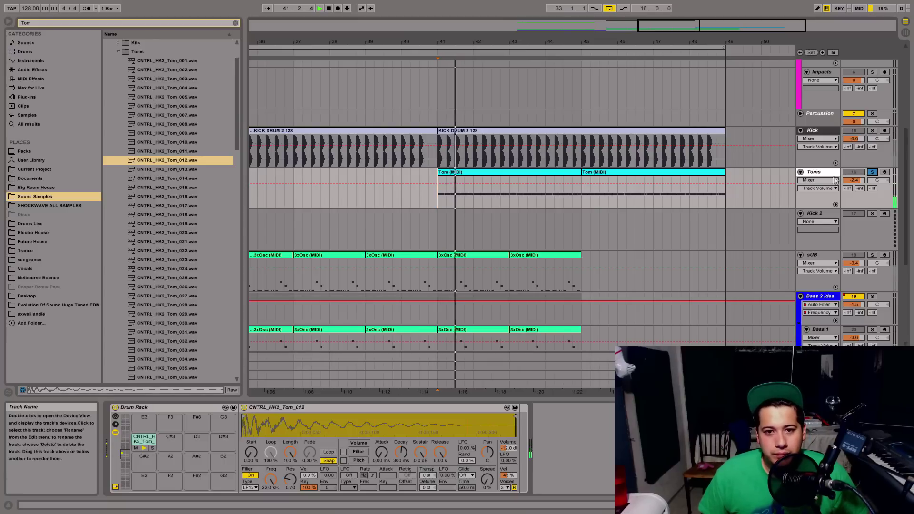
Step: Unsolo the Toms track and audition it with the full mix from bar 41
click(873, 172)
key(space)
key(space)
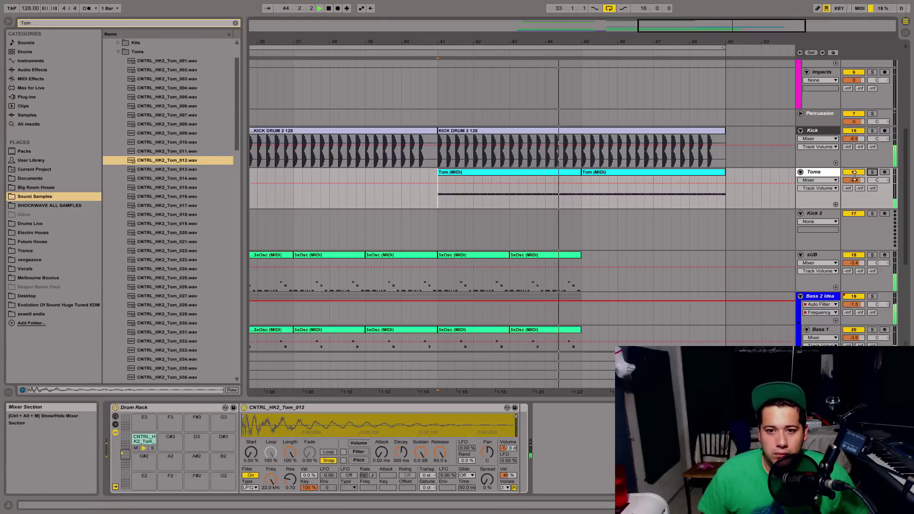
key(space)
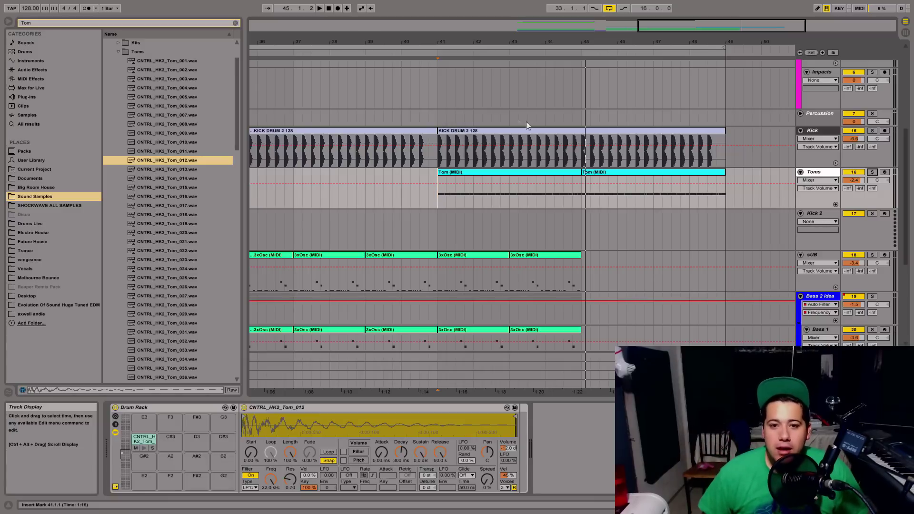
Step: Move the Toms track's first clip from bar 41 to bar 45, over the clip already there
drag(474, 172, 633, 181)
click(441, 196)
Step: Set the loop to the four bars from bar 41 to bar 45
drag(677, 29, 675, 6)
drag(389, 47, 514, 53)
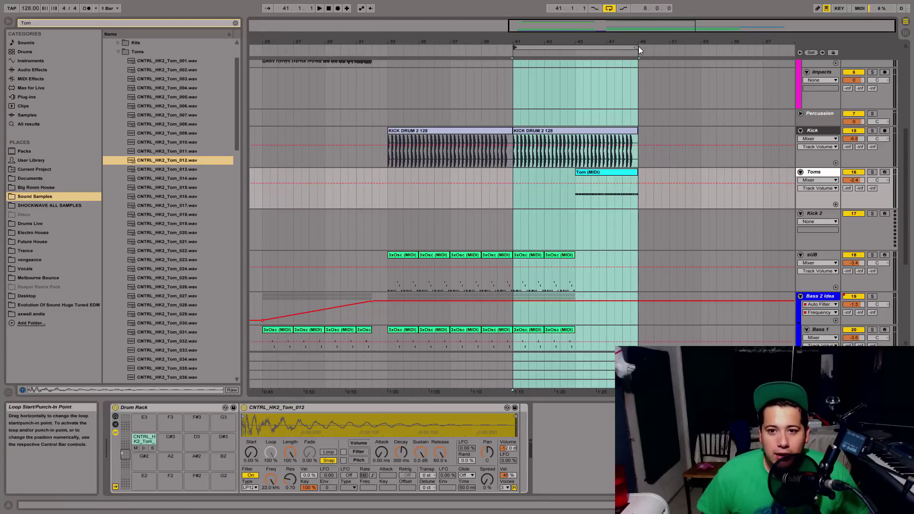
drag(639, 47, 576, 47)
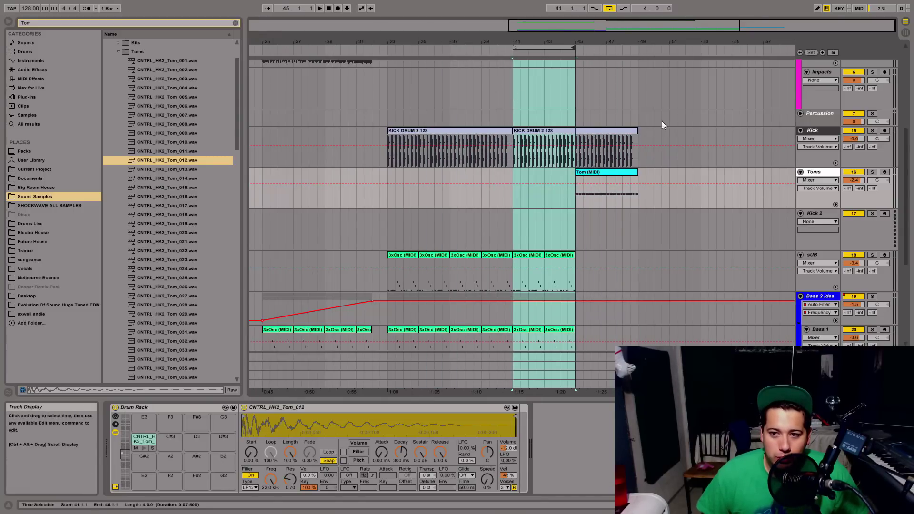
Step: Insert a new audio track below Toms and name it Claps/High
drag(663, 28, 725, 33)
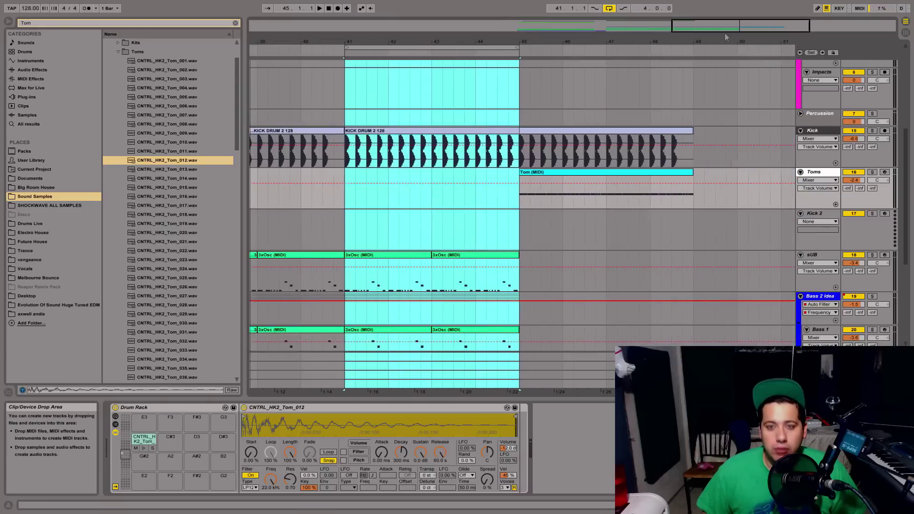
click(819, 175)
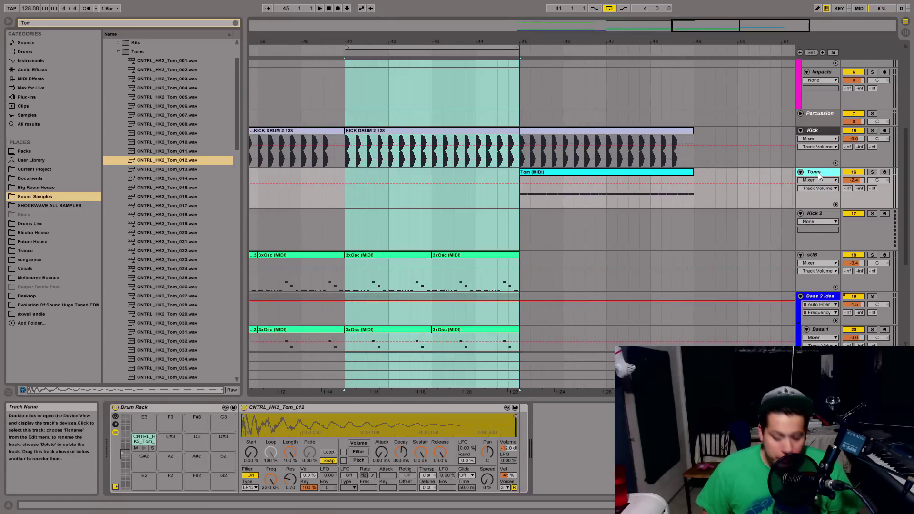
key(ctrl+t)
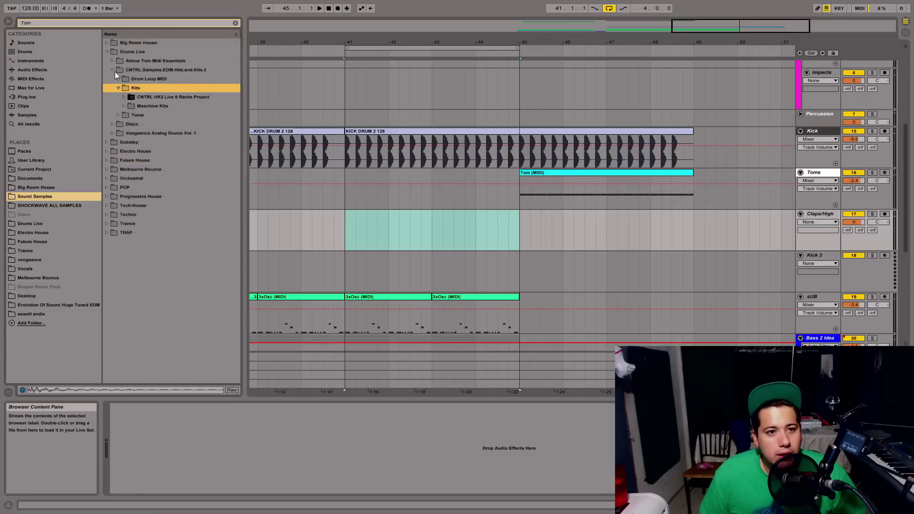
Step: Clear the Tom search and audition the first five clap samples in the CNTRL Samples EDM Hits and Kits 2 Claps folder
click(113, 72)
click(114, 74)
click(118, 78)
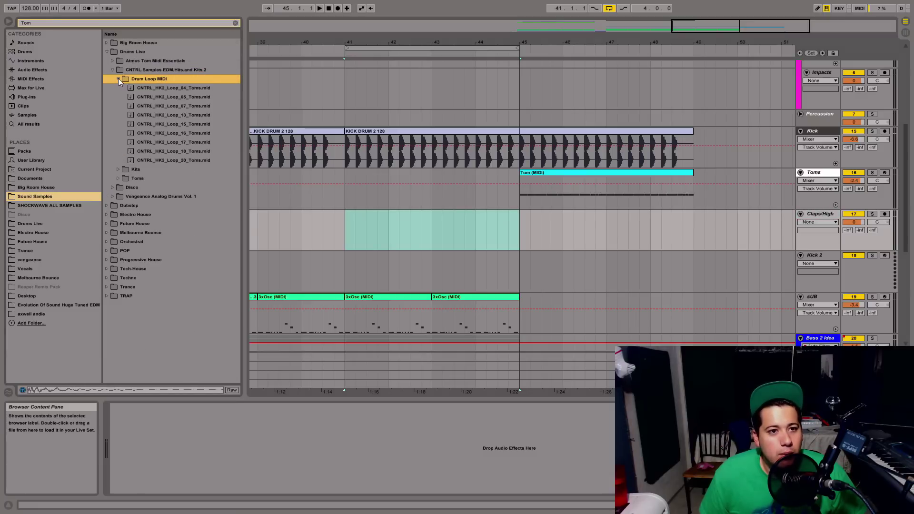
click(117, 79)
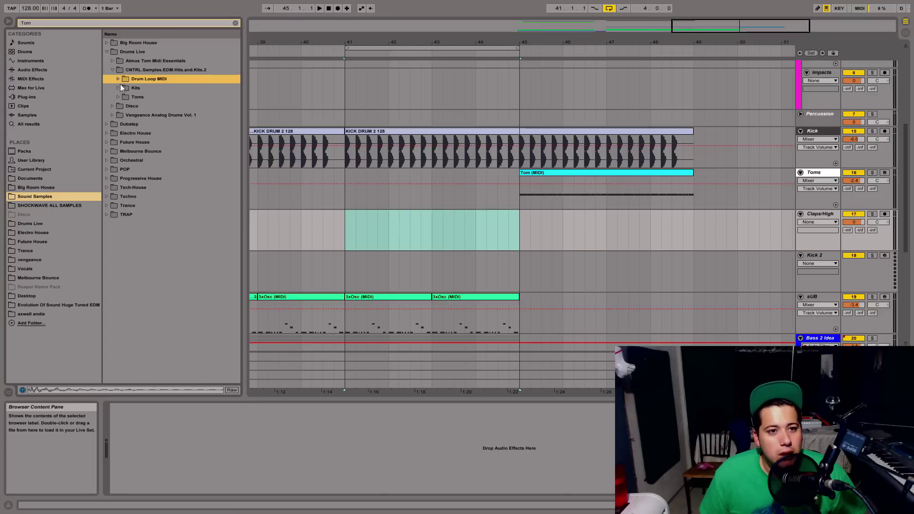
click(236, 23)
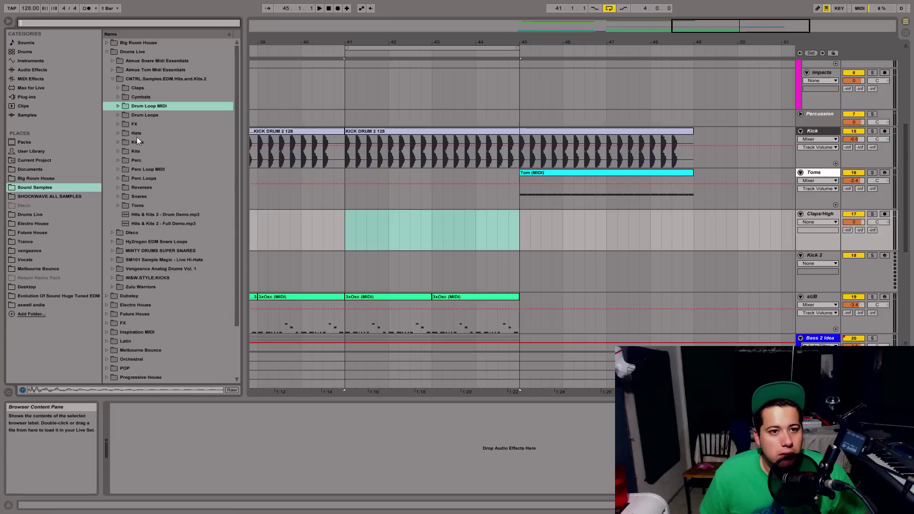
click(118, 88)
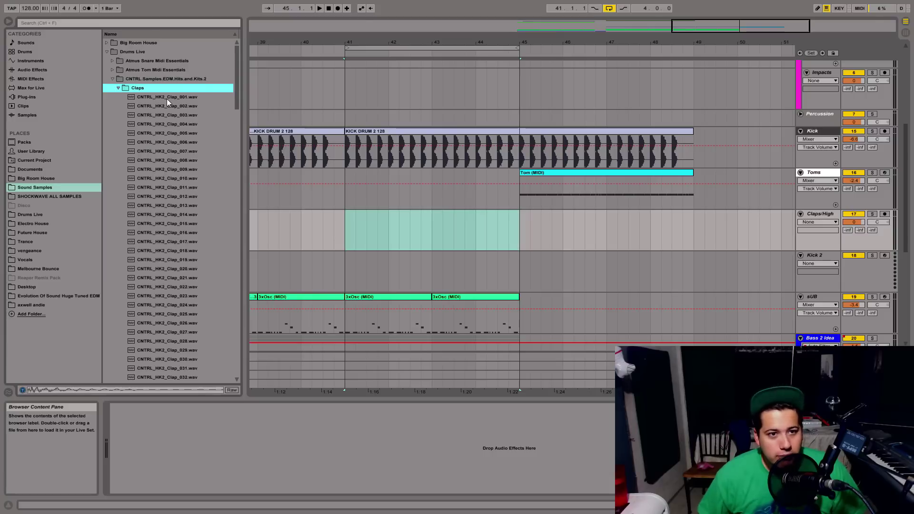
key(Down)
key(Down)
key(Down)
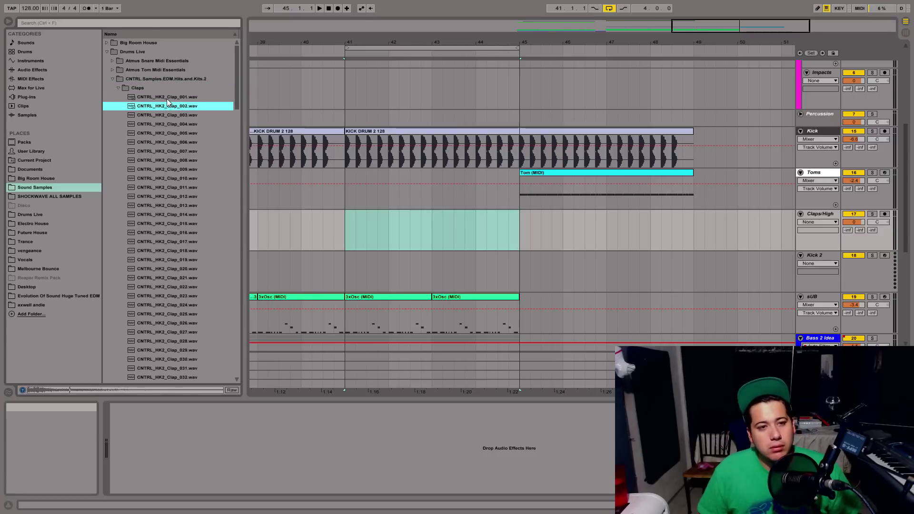
key(Down)
key(Down)
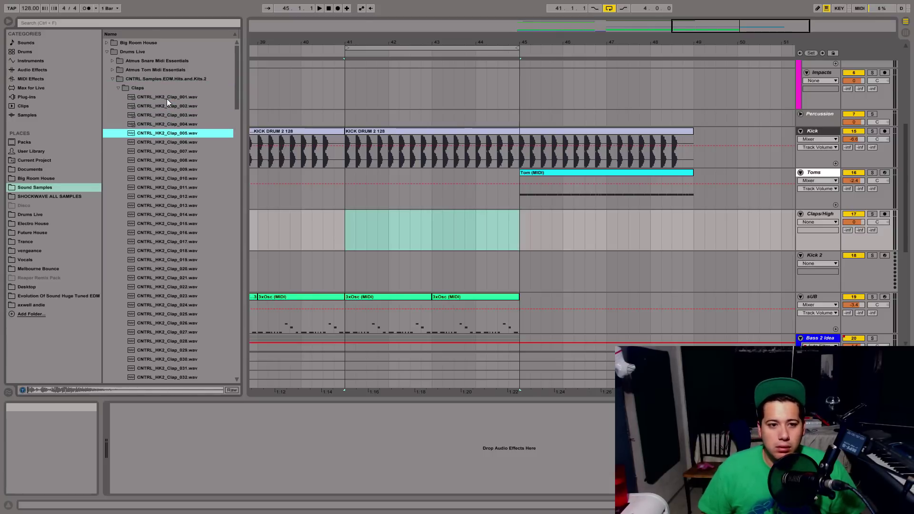
key(Up)
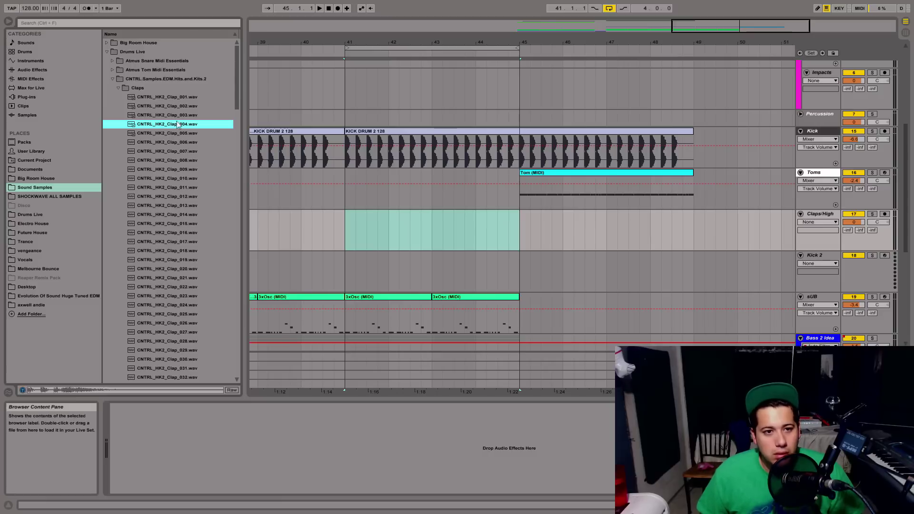
Step: Load an empty Drum Rack onto a MIDI track named Claps Hats below Toms
click(38, 61)
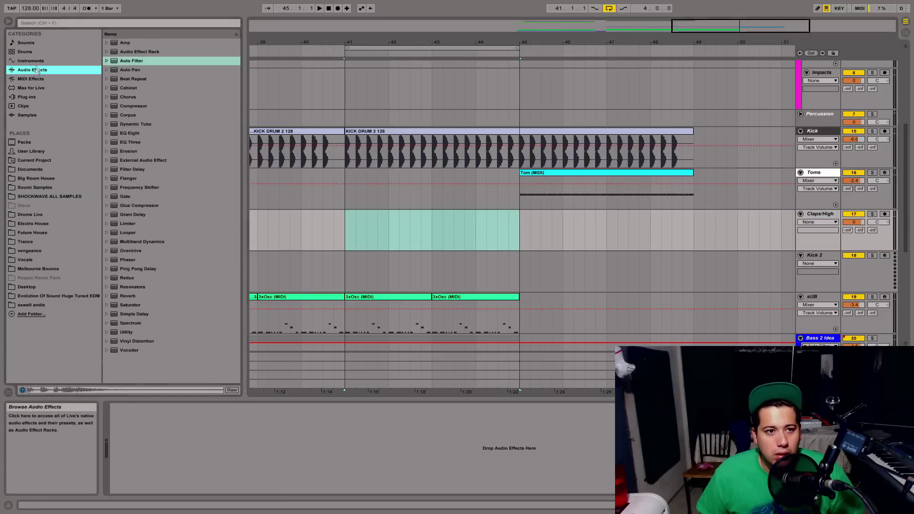
drag(132, 61, 838, 222)
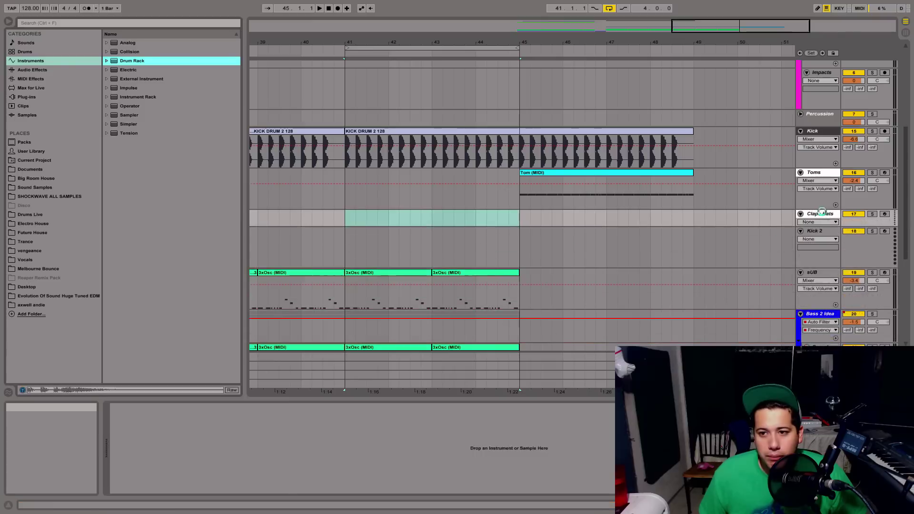
drag(132, 61, 295, 443)
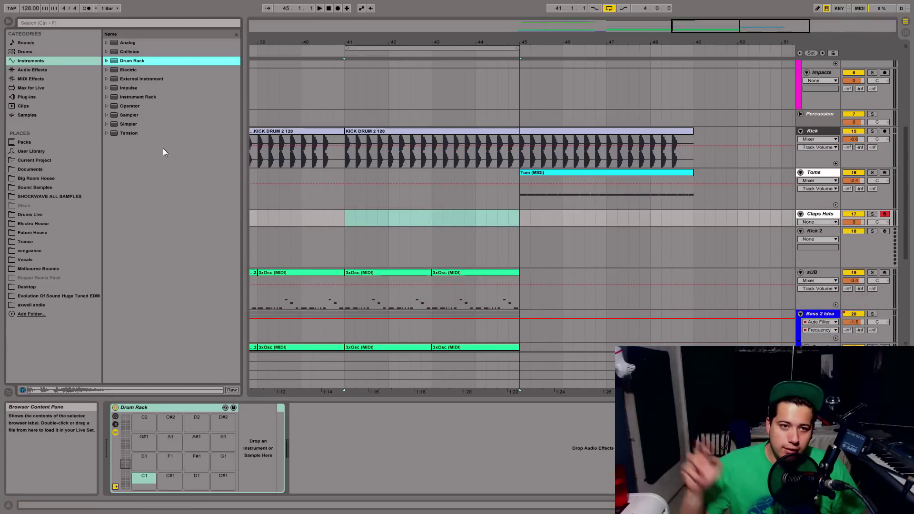
click(28, 97)
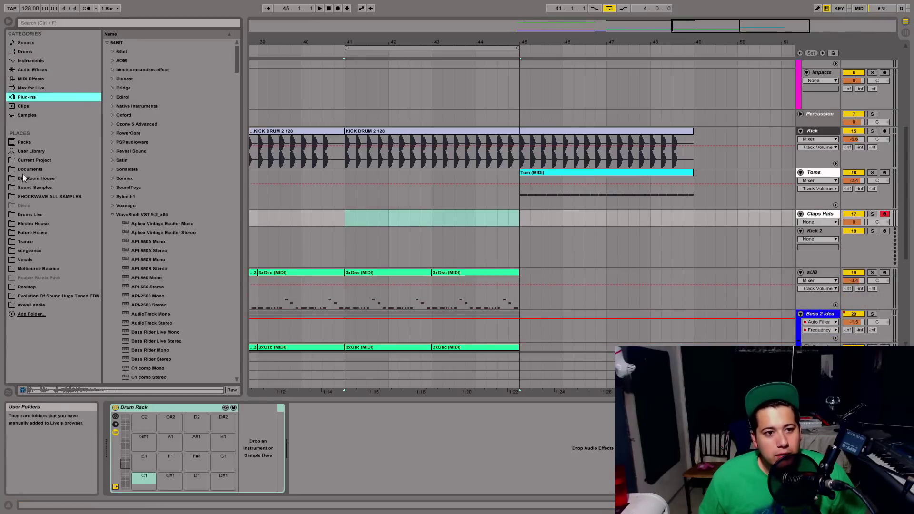
click(37, 188)
click(44, 96)
click(44, 79)
click(38, 88)
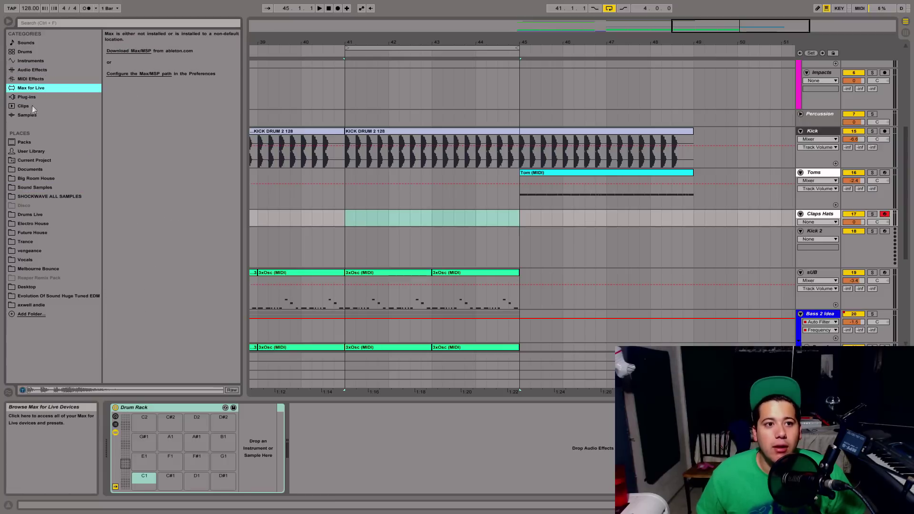
click(32, 99)
Step: Audition clap samples from the Sound Samples folder and load Clap_004 and Clap_008 onto the Drum Rack's C2 and C#2 pads
click(32, 187)
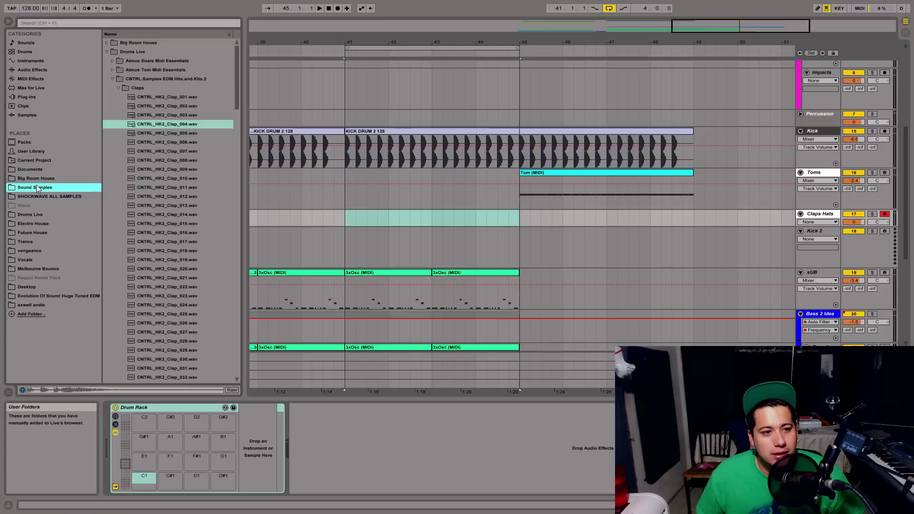
click(168, 135)
click(184, 142)
click(175, 133)
click(181, 125)
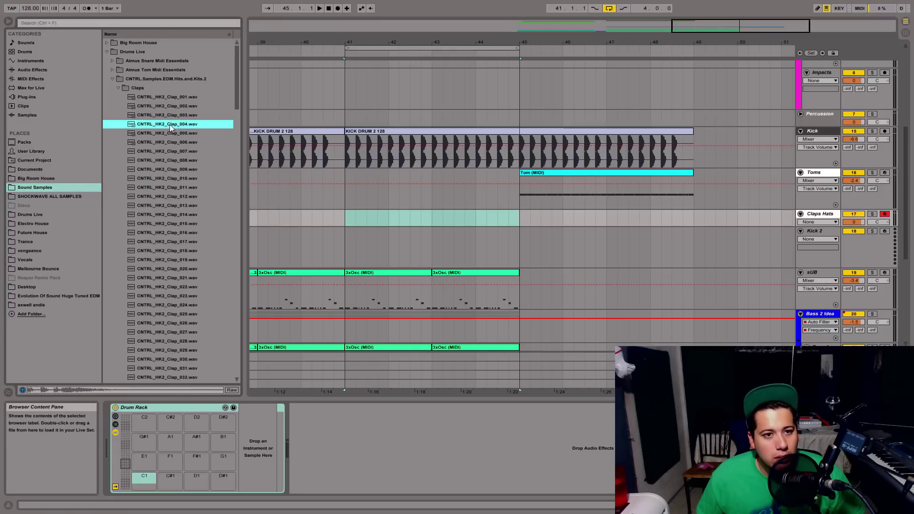
click(180, 160)
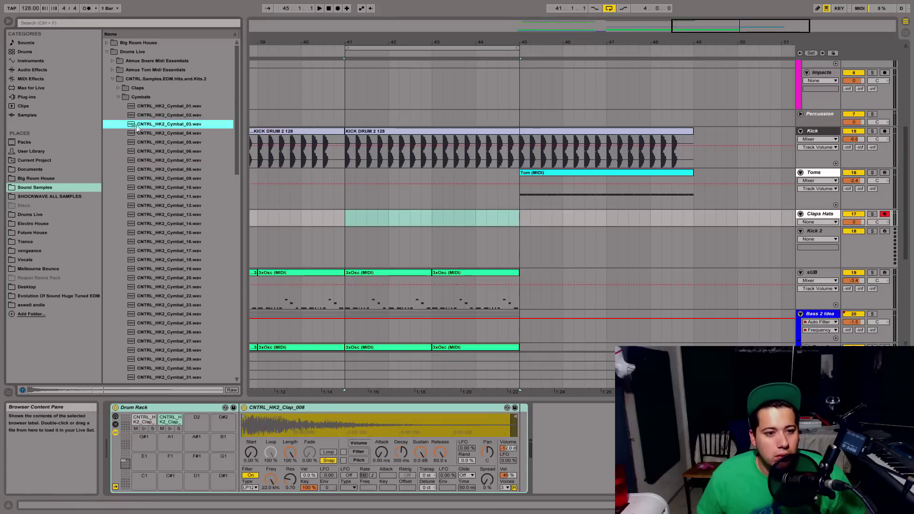
Step: Audition the cymbal samples and load three hat samples onto the Drum Rack's G#1, A1 and A#1 pads
click(150, 109)
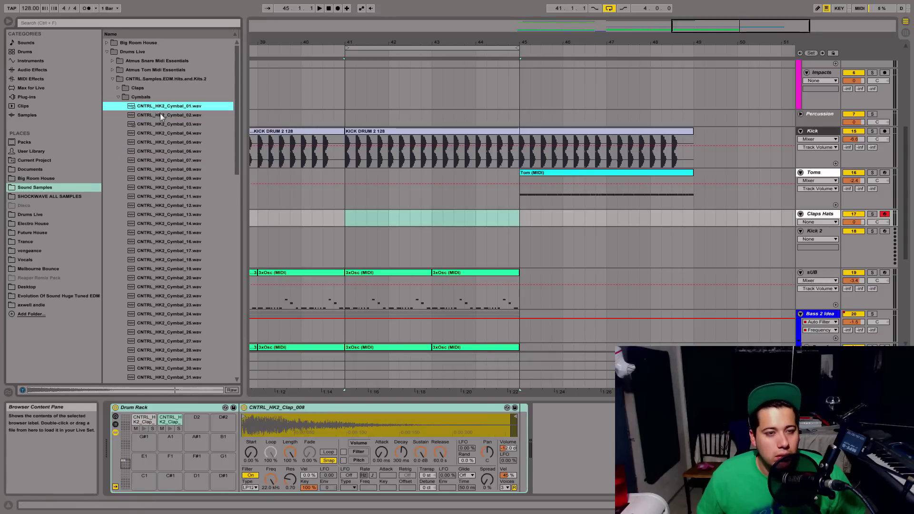
click(160, 115)
click(159, 142)
click(166, 160)
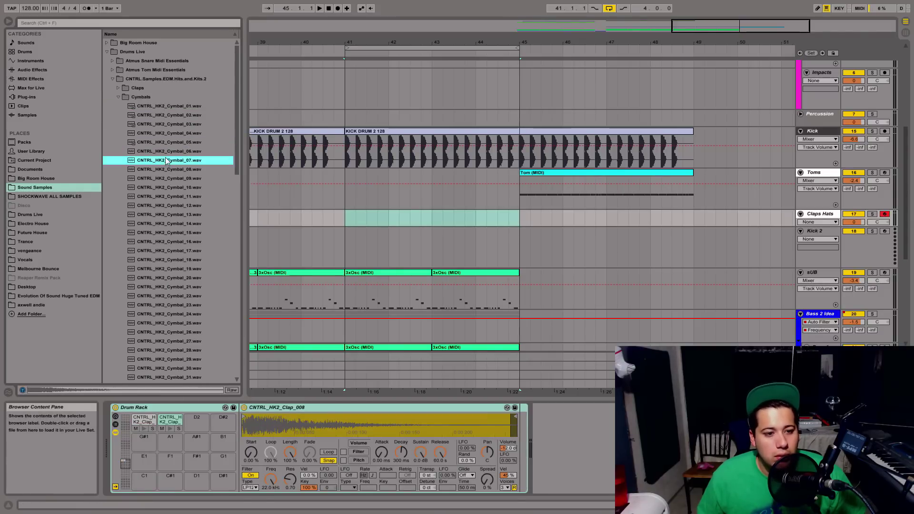
click(178, 188)
click(180, 223)
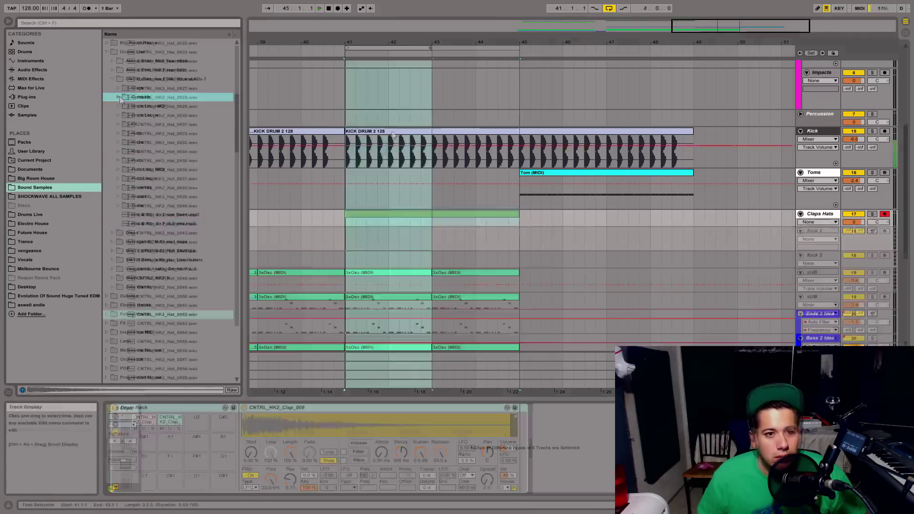
Step: Shorten the loop to one bar from bar 41 and open the four-bar Claps Hats clip in an enlarged note editor
drag(431, 48, 388, 48)
key(space)
click(364, 215)
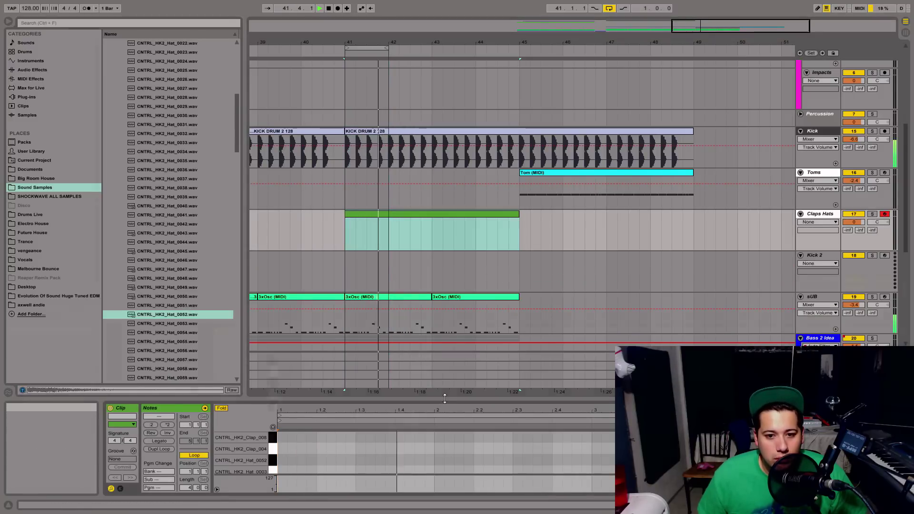
drag(439, 402, 362, 220)
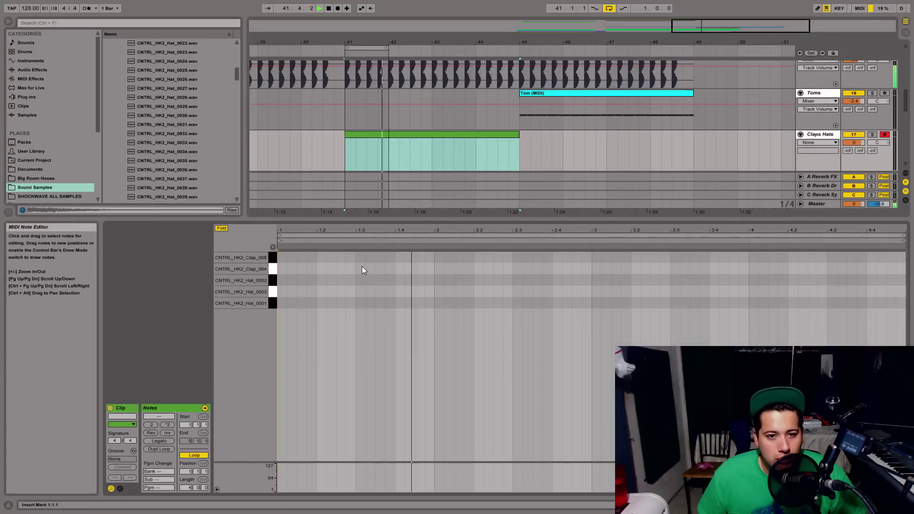
key(space)
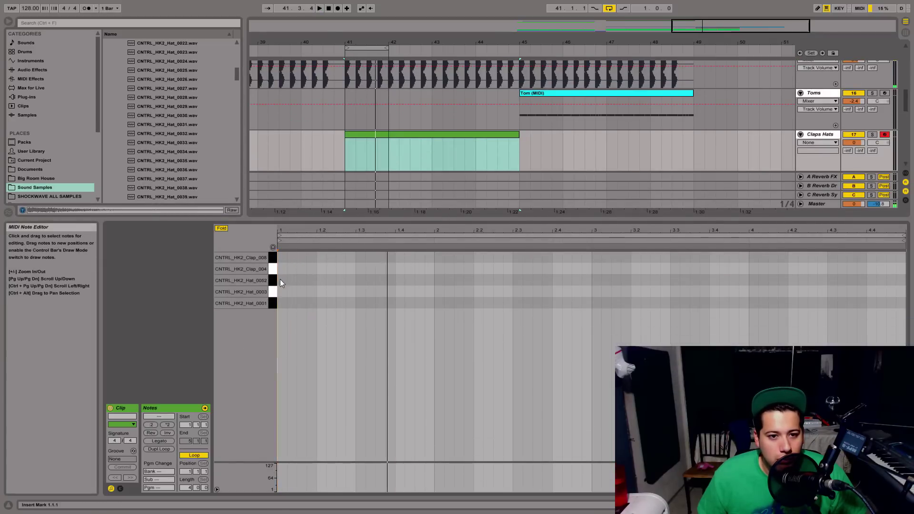
Step: Turn on note preview, then add a Clap_008 note from 1.1.4 to 1.2.3 and copy it onto the Clap_004 row
click(272, 247)
right_click(326, 279)
click(380, 369)
drag(371, 230, 371, 267)
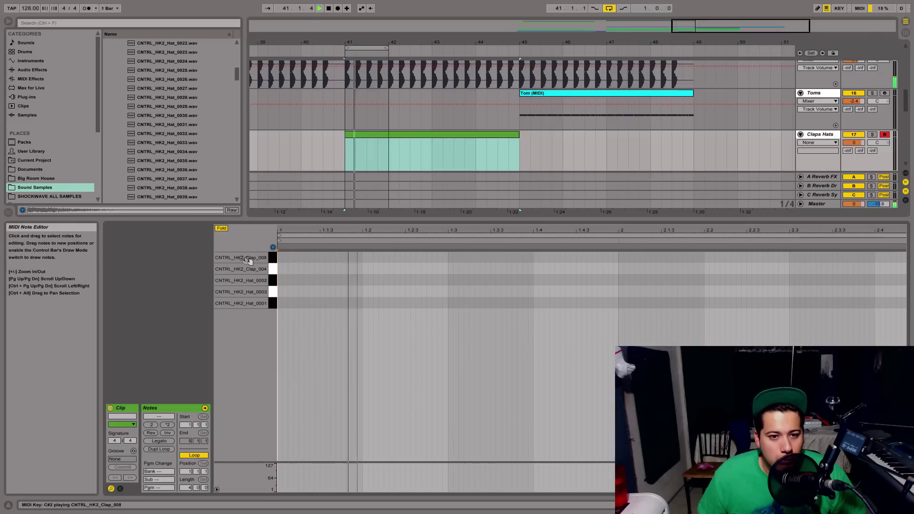
double_click(360, 257)
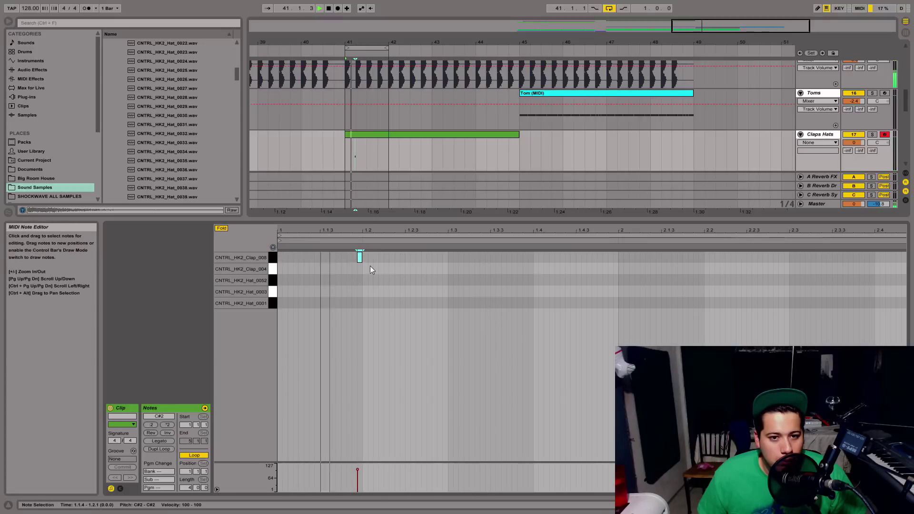
drag(362, 257, 378, 275)
click(405, 265)
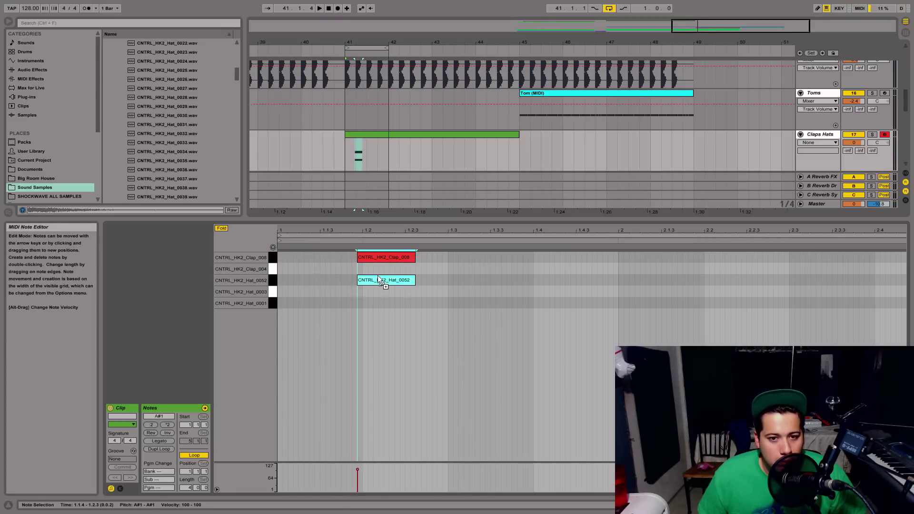
Step: Raise the C2 clap chain's volume to -10 in the mixer during playback, then return to the arrangement
key(Tab)
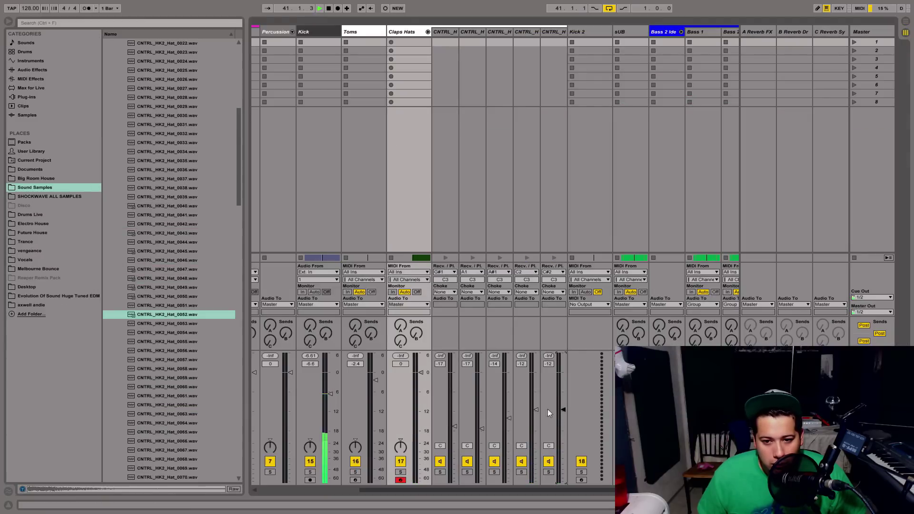
click(542, 410)
drag(537, 410, 536, 405)
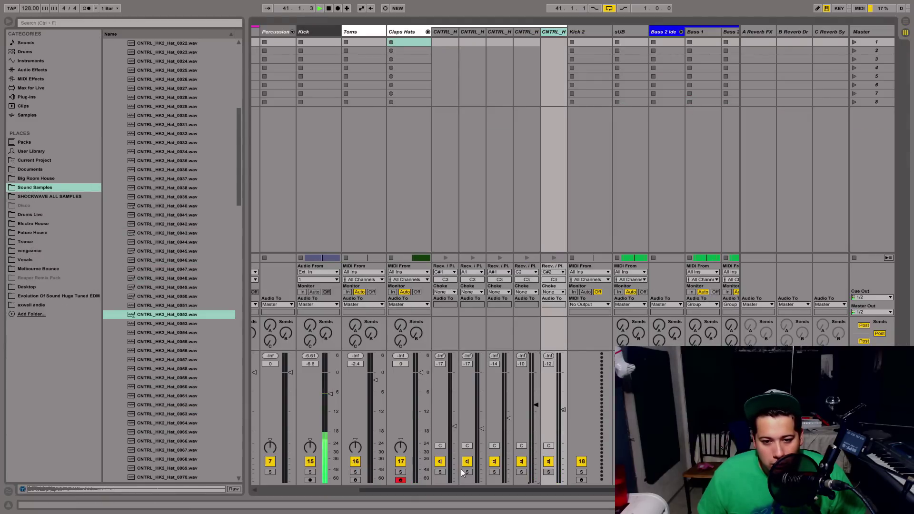
key(Tab)
key(space)
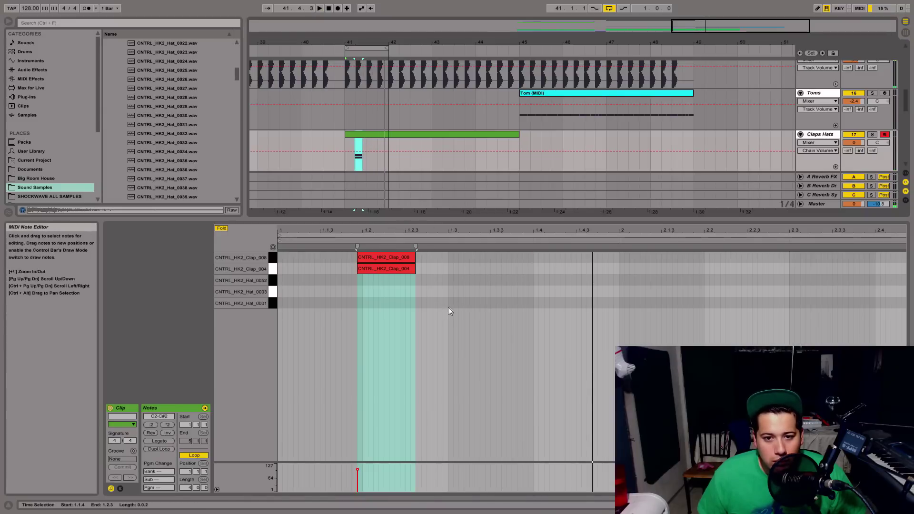
Step: Duplicate the first two beats containing the layered clap notes three times across bars 1 and 2, and play back the pattern
click(449, 308)
drag(449, 307, 277, 223)
key(ctrl+d)
key(ctrl+d)
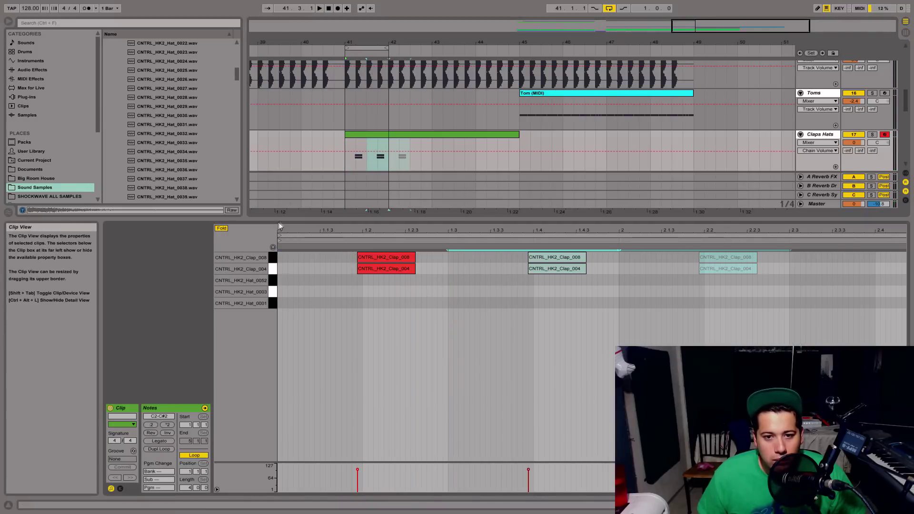
key(ctrl+d)
key(space)
Step: Nudge all clap notes slightly later so they start just before their beats, and listen to the timing
drag(399, 230, 351, 252)
drag(358, 305, 372, 300)
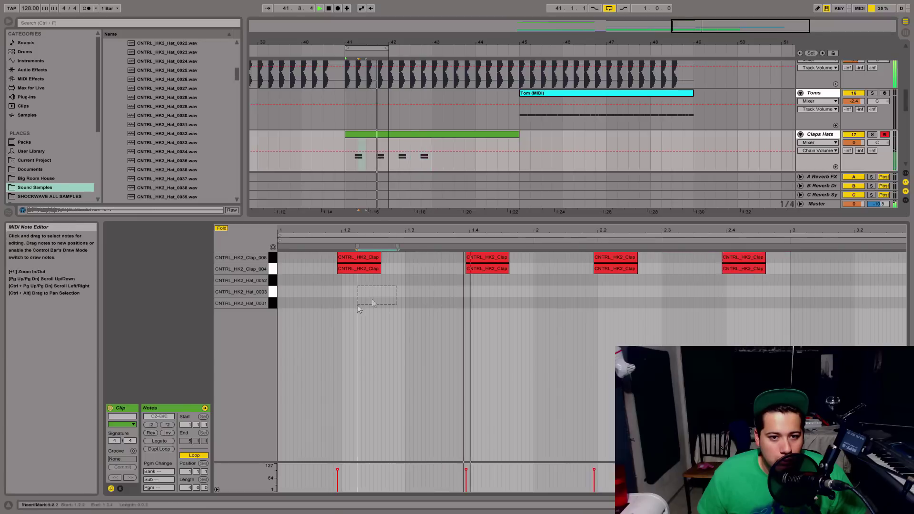
key(ctrl+a)
drag(353, 230, 557, 253)
key(space)
drag(496, 259, 514, 258)
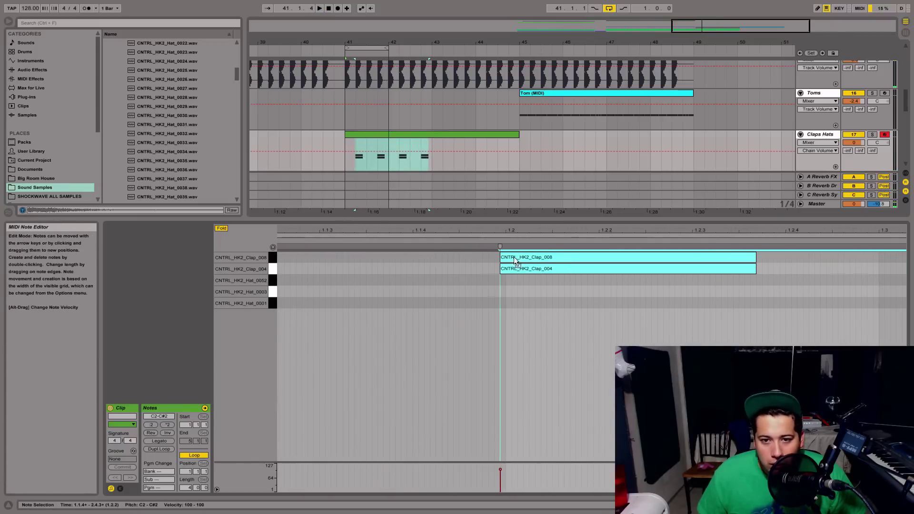
key(space)
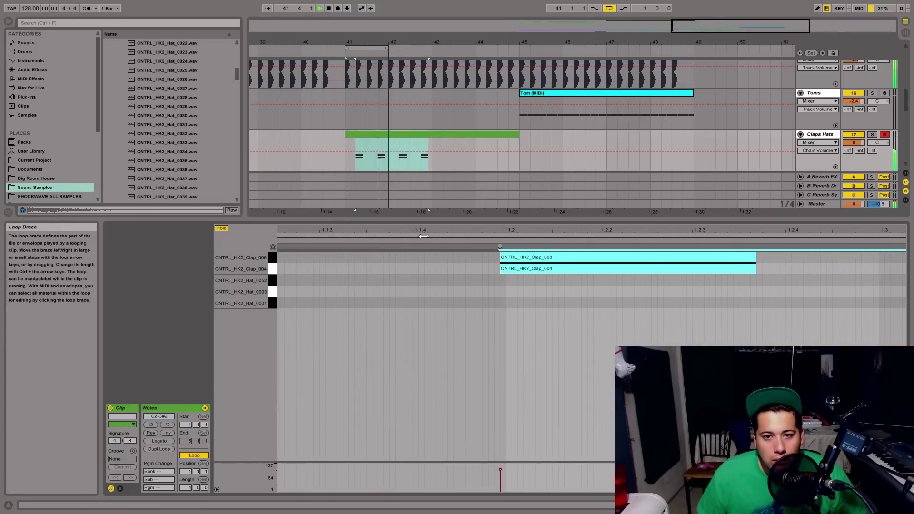
drag(439, 231, 412, 179)
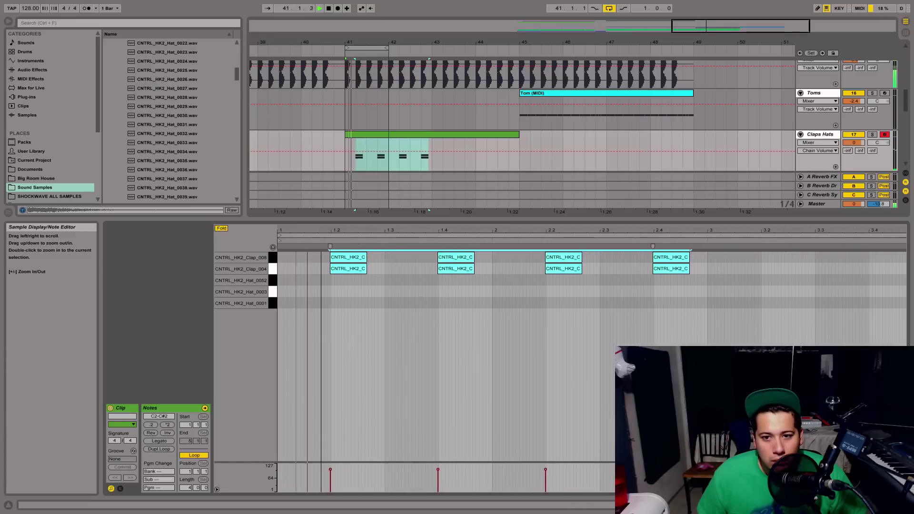
Step: Place a Hat_0003 note at the clip's start and another at beat 1.3
click(342, 309)
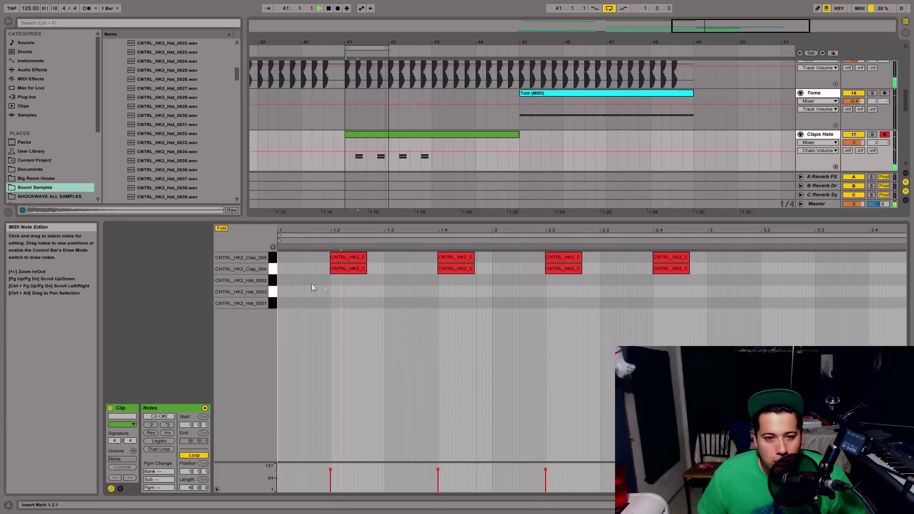
click(376, 135)
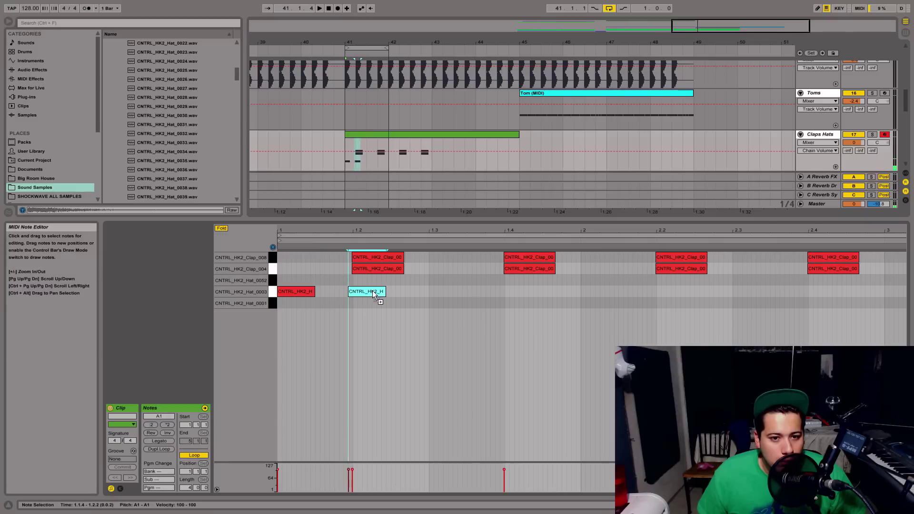
drag(372, 290, 423, 291)
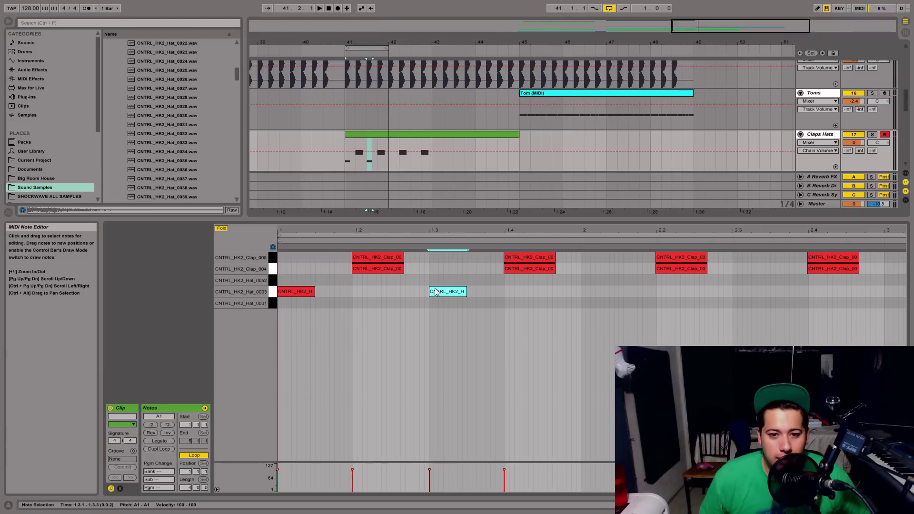
Step: Add a Hat_0001 note at 1.1.3 and move the second Hat_0003 note from beat 1.3 to beat 1.2
key(space)
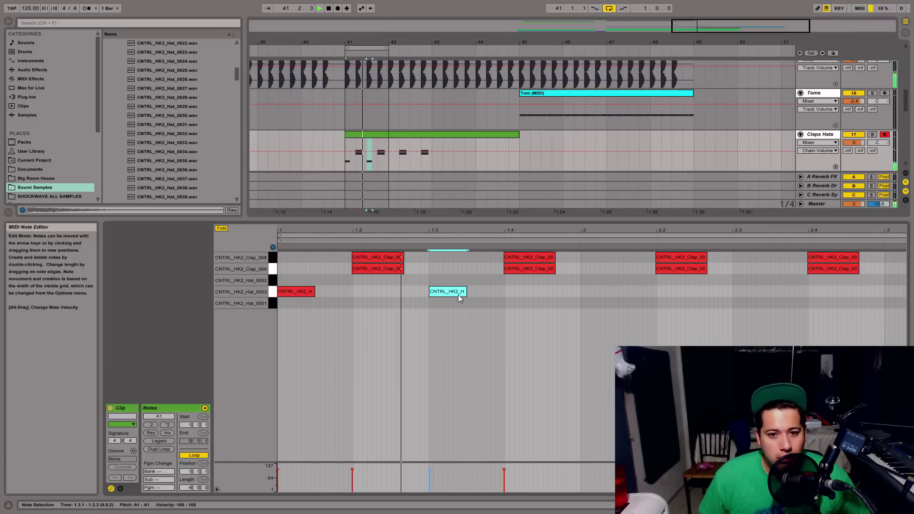
double_click(372, 304)
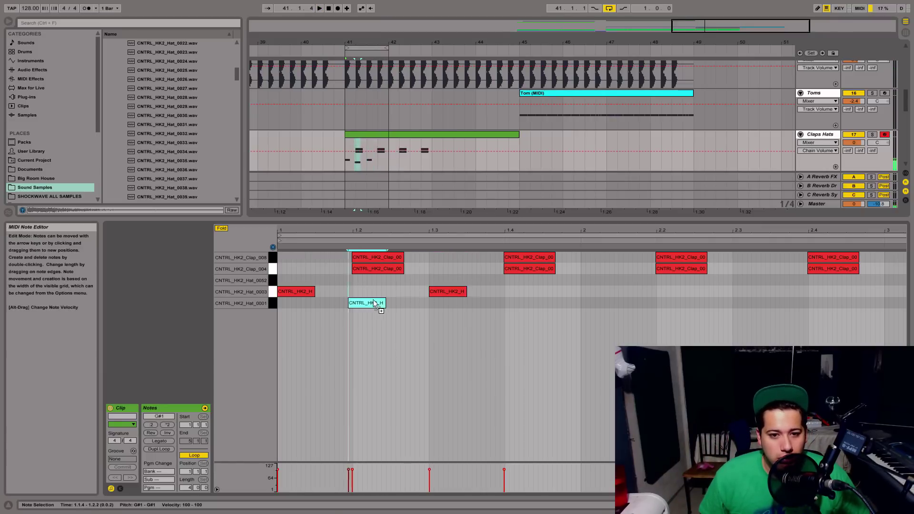
drag(370, 305, 335, 308)
key(space)
drag(446, 294, 303, 293)
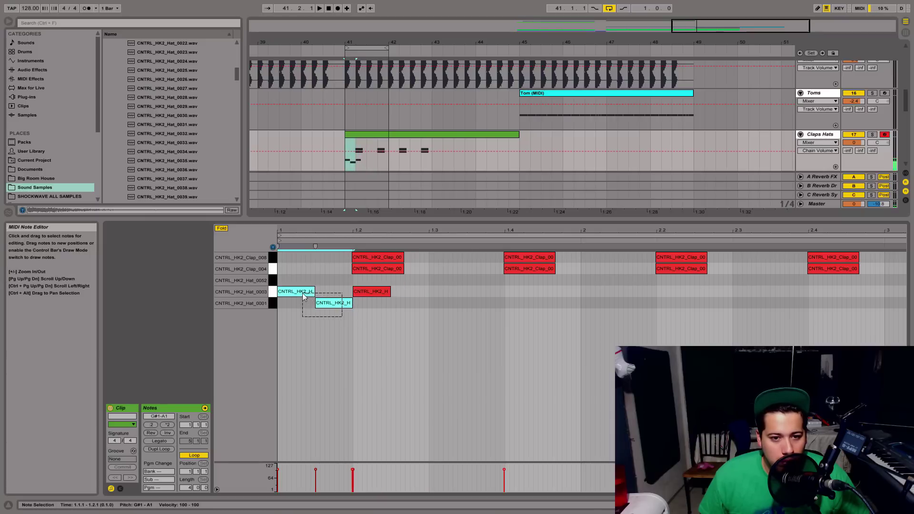
Step: Duplicate the first Hat_0003 and Hat_0001 pair onto every beat of bars 1 and 2, and play the pattern
key(ctrl+d)
key(ctrl+d)
key(ctrl+d)
key(ctrl+d)
key(ctrl+d)
key(ctrl+d)
key(ctrl+d)
key(space)
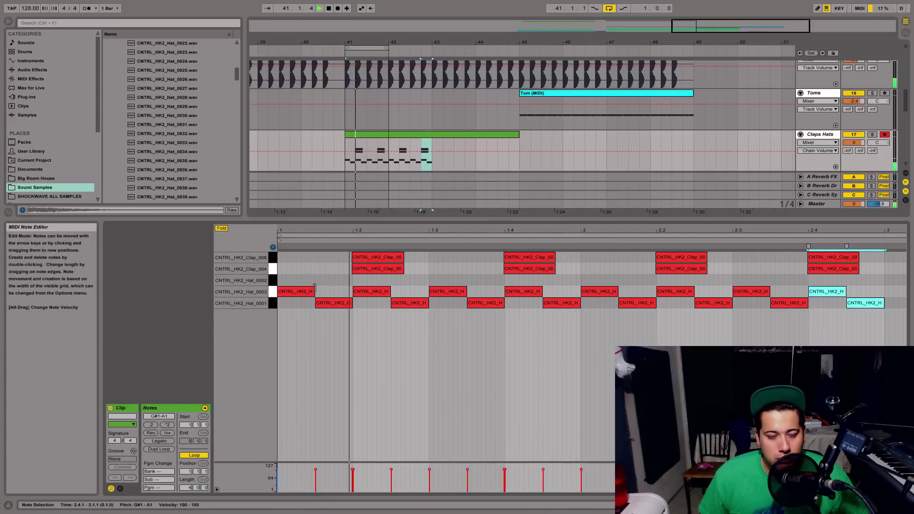
Step: Shorten the first hat pair to sixteenth notes and duplicate it repeatedly through bars 1 and 2 while listening
mouse_move(314, 289)
mouse_down()
mouse_move(299, 291)
mouse_move(326, 305)
mouse_move(310, 310)
mouse_move(318, 305)
mouse_up()
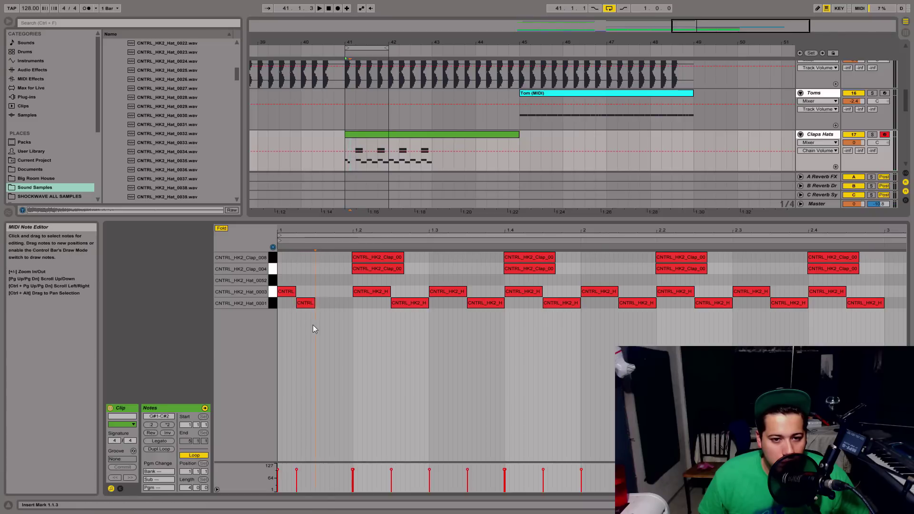
shift+click(286, 292)
key(ctrl+d)
key(ctrl+d)
key(ctrl+d)
key(ctrl+d)
key(space)
key(ctrl+d)
key(ctrl+d)
key(ctrl+d)
key(ctrl+d)
key(ctrl+d)
key(ctrl+d)
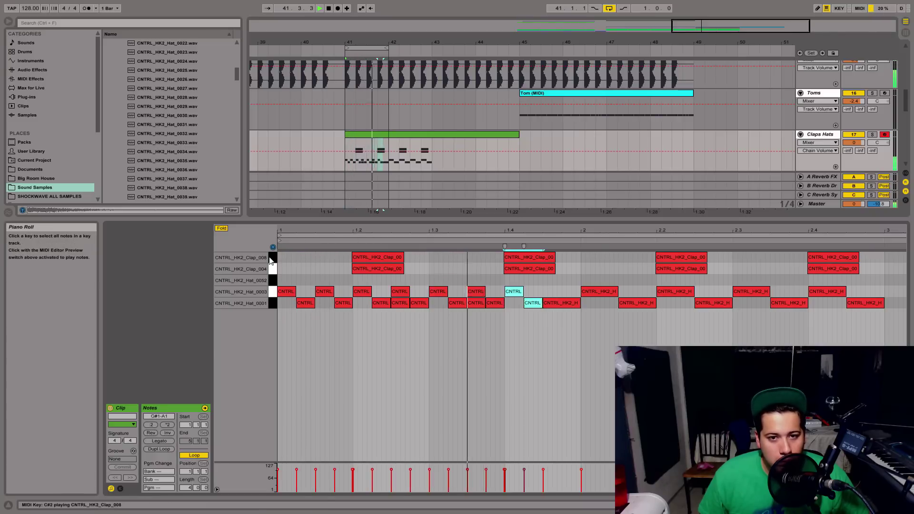
key(ctrl+z)
key(ctrl+z)
key(ctrl+d)
key(ctrl+d)
key(ctrl+d)
key(ctrl+d)
key(ctrl+d)
key(ctrl+d)
key(ctrl+d)
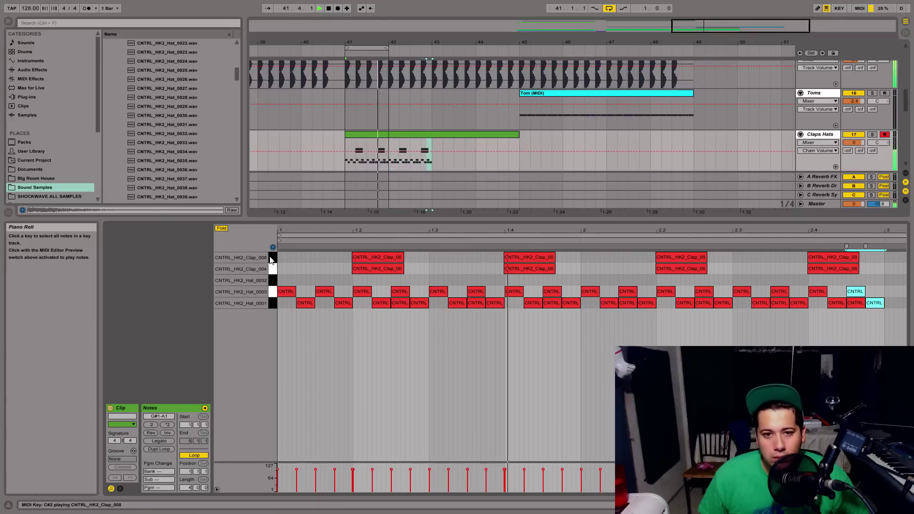
key(space)
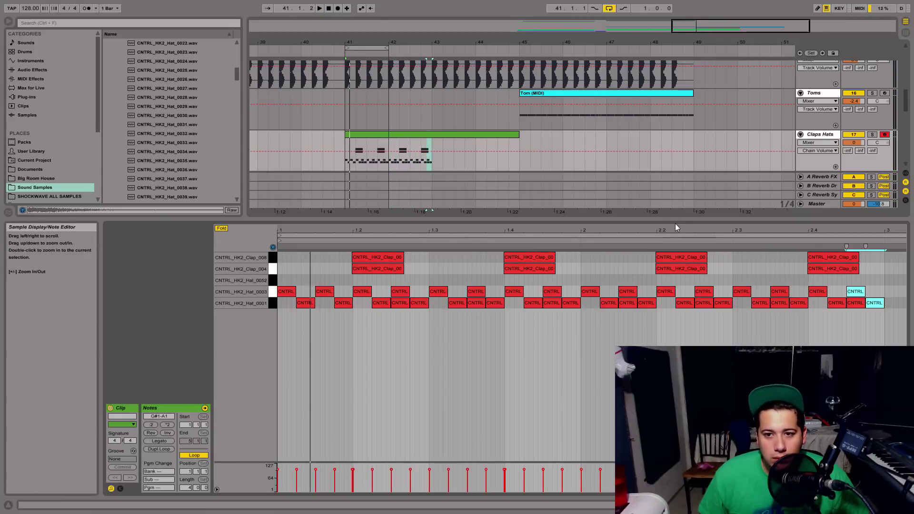
Step: Move the Tom clip to start at bar 41 and play it together with the claps and hats
drag(686, 219, 547, 410)
key(space)
scroll(533, 248, up, 3)
key(space)
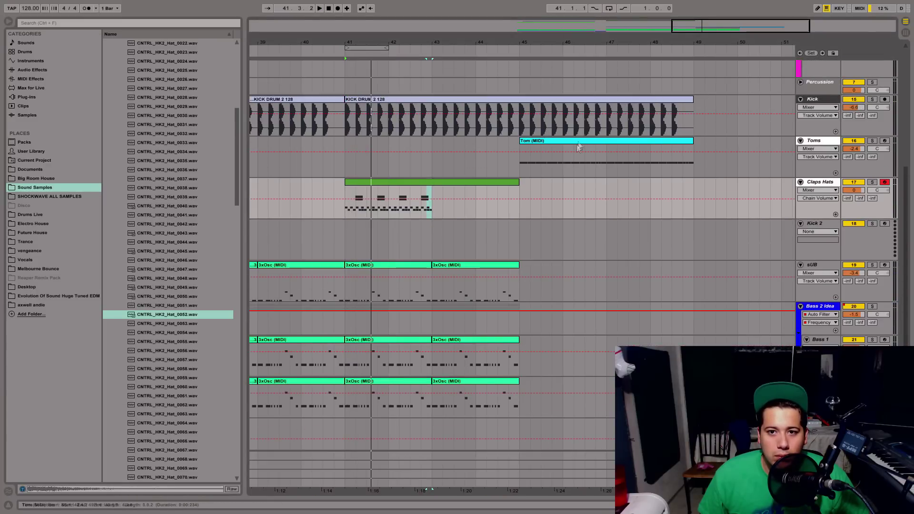
drag(579, 143, 408, 152)
key(space)
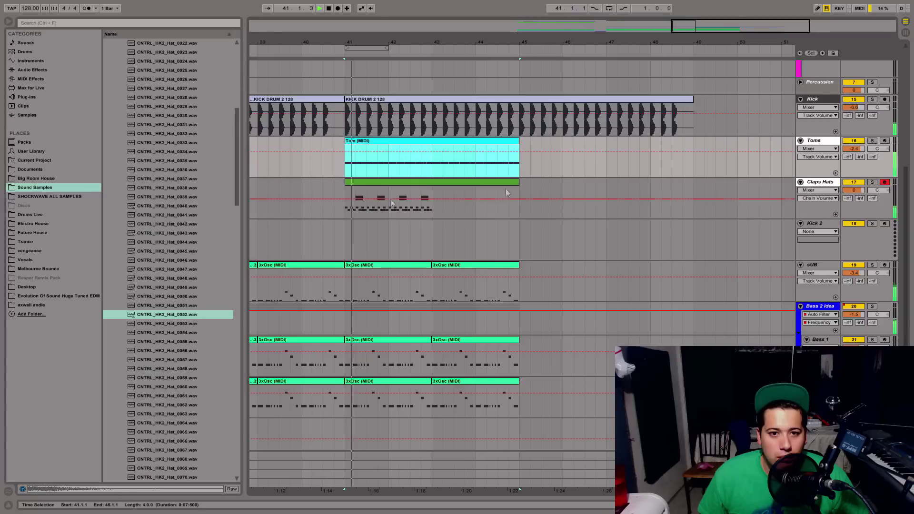
Step: Lower the Toms track volume to -9.6 dB during playback
drag(854, 149, 854, 167)
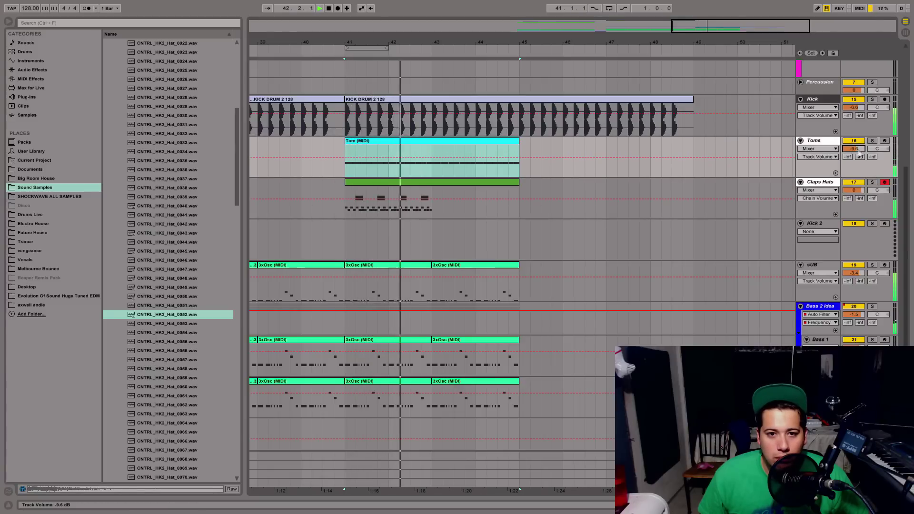
click(396, 161)
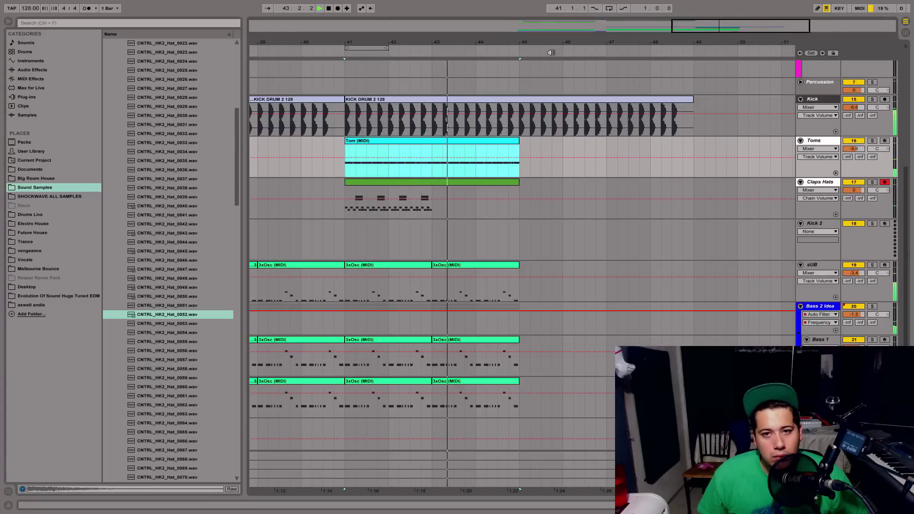
key(space)
Step: Shorten the Claps Hats clip to end at bar 43 and duplicate it through to bar 45
drag(525, 188, 437, 188)
click(421, 181)
key(ctrl+d)
Step: Delete the Tom clip from the Toms track and play the arrangement around the start of the drop
click(504, 143)
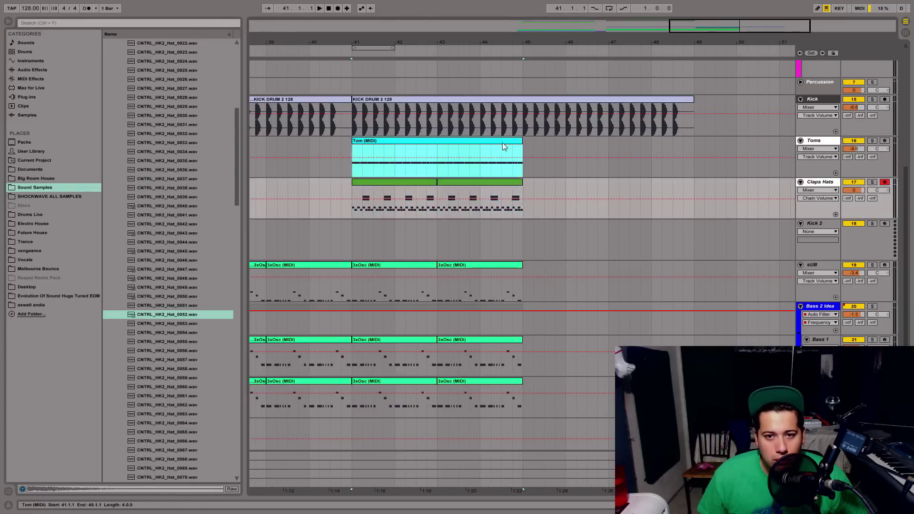
key(Delete)
drag(729, 25, 716, 7)
click(256, 161)
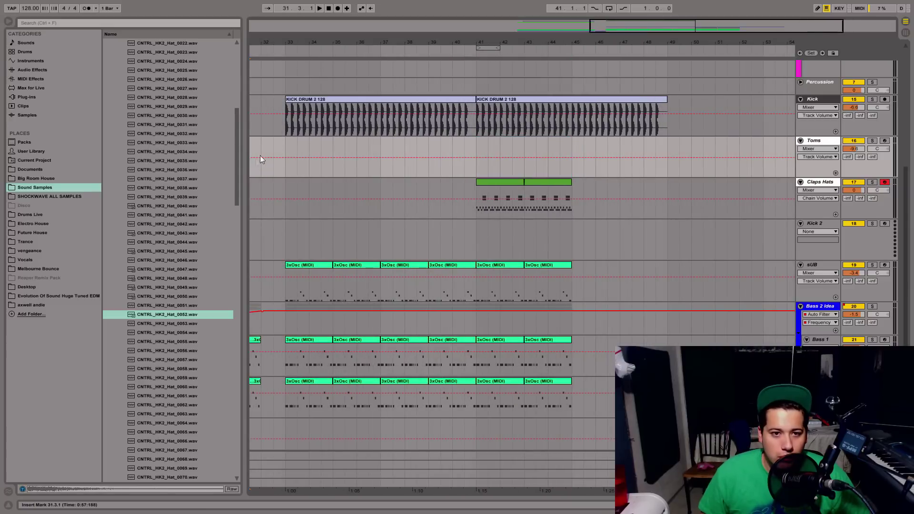
scroll(619, 174, up, 2)
right_click(666, 184)
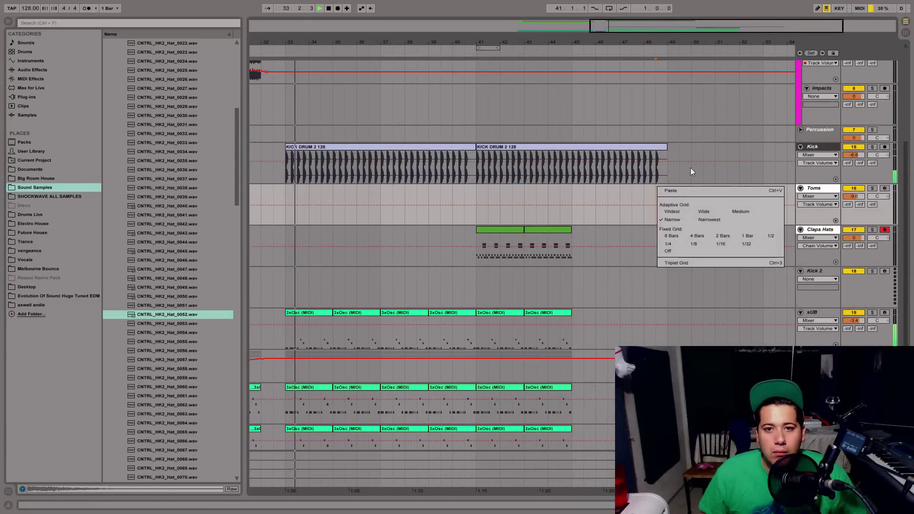
click(762, 98)
Step: Copy the first Claps Hats clip from bar 41 to bar 37
scroll(763, 94, up, 7)
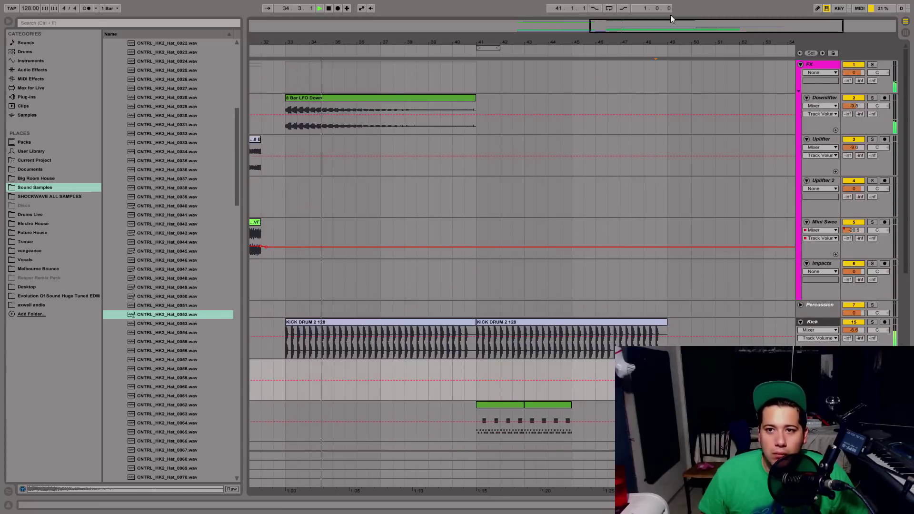
mouse_move(664, 23)
mouse_down()
mouse_move(636, 7)
mouse_move(668, 22)
mouse_up()
scroll(633, 244, down, 4)
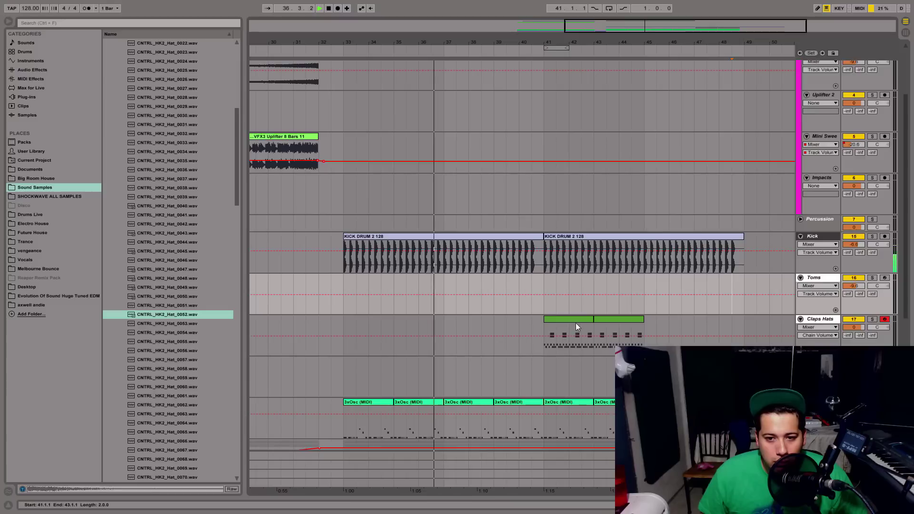
click(573, 322)
drag(573, 322, 461, 319)
key(space)
Step: Delete all Hat_0003 and Hat_0001 notes from the clip copy at bar 37, keeping only the claps
double_click(461, 319)
drag(437, 401, 453, 333)
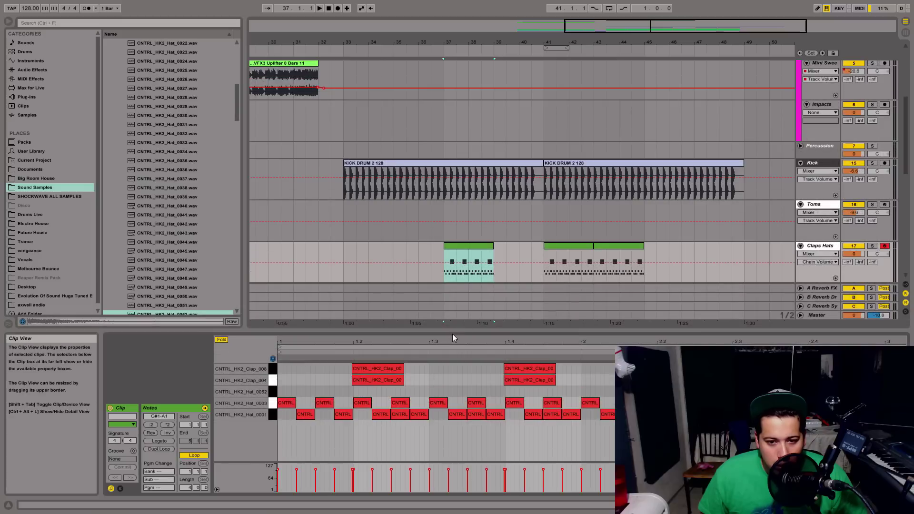
drag(287, 442, 810, 411)
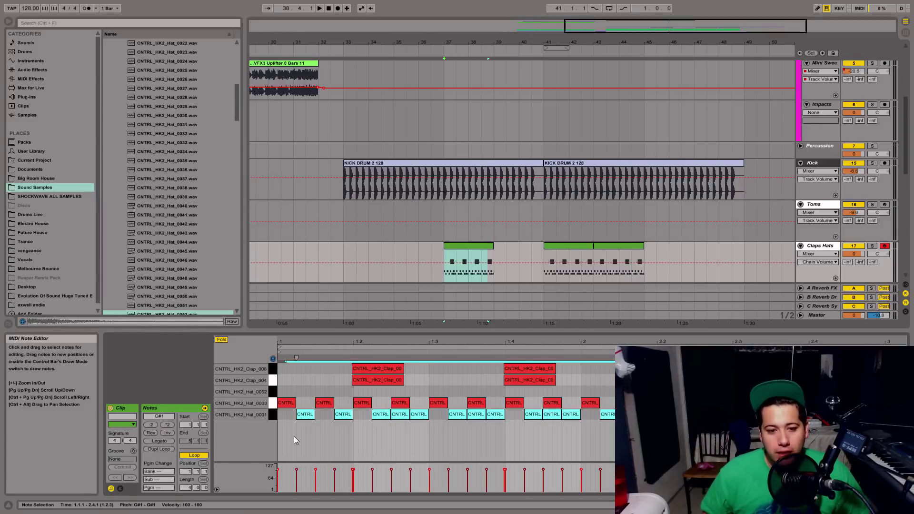
drag(294, 436, 629, 389)
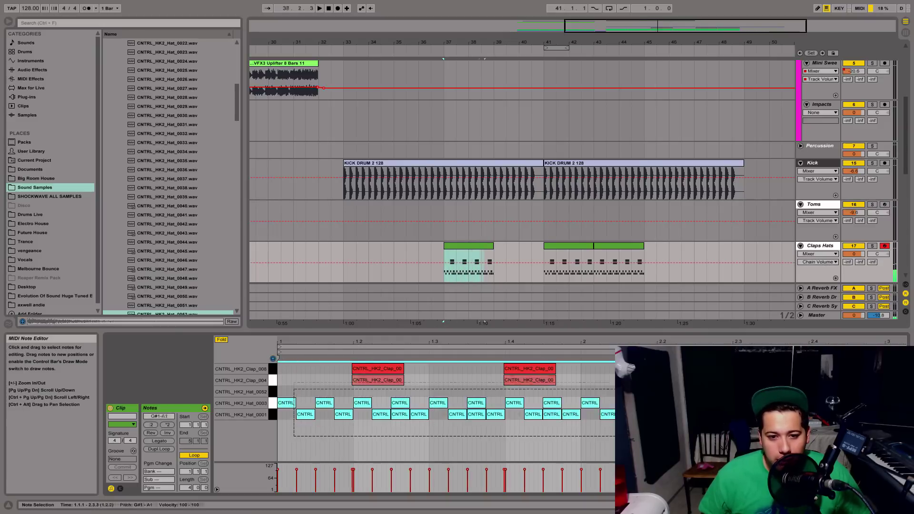
drag(762, 389, 881, 400)
key(Delete)
Step: Duplicate the clap-only clip from bar 37 to bar 39 during playback
key(space)
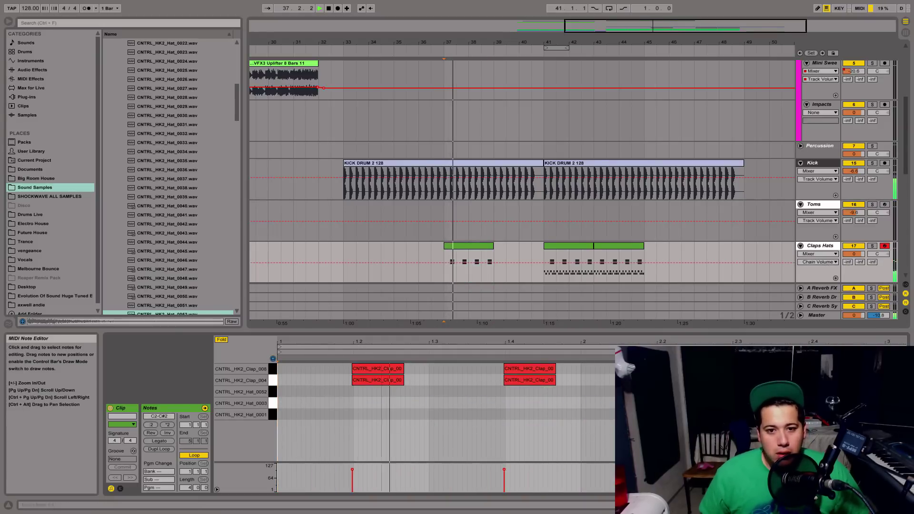
click(463, 253)
key(ctrl+d)
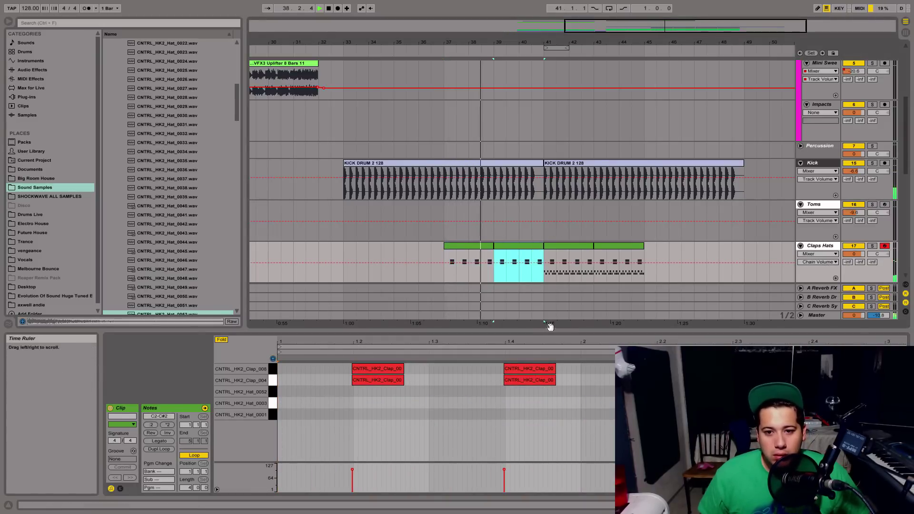
Step: Remove the last two beats of the clap-only clip before bar 41 so that it ends at 40.3.1
drag(563, 329, 567, 476)
scroll(573, 319, up, 3)
click(524, 316)
click(540, 324)
click(546, 324)
drag(542, 324, 535, 324)
scroll(585, 244, down, 3)
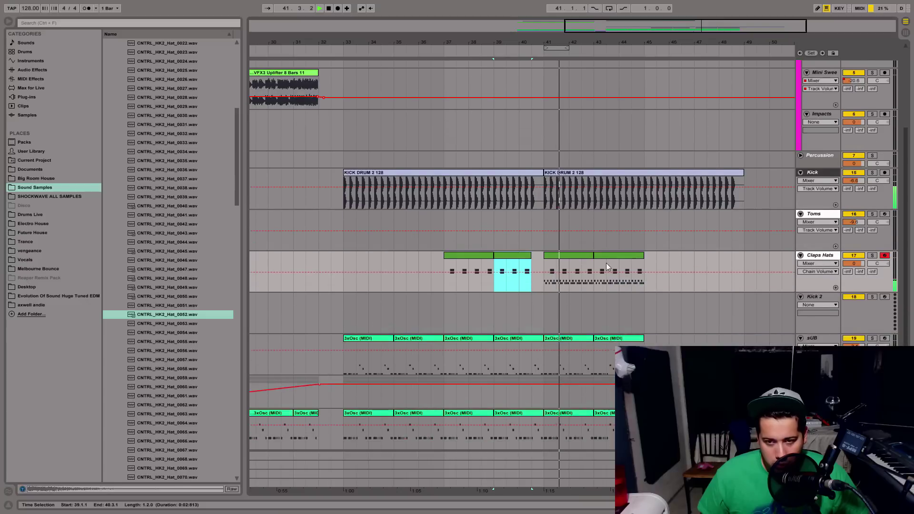
Step: Play the arrangement from 31.2.1 into the drop and review the clap build and the FX tracks
click(607, 237)
scroll(732, 263, up, 1)
click(828, 279)
drag(595, 43, 823, 60)
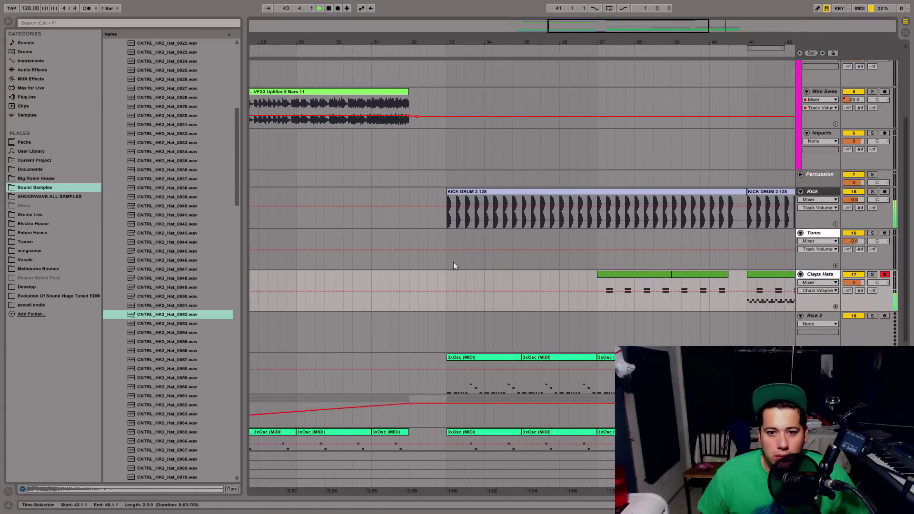
click(382, 149)
key(space)
key(space)
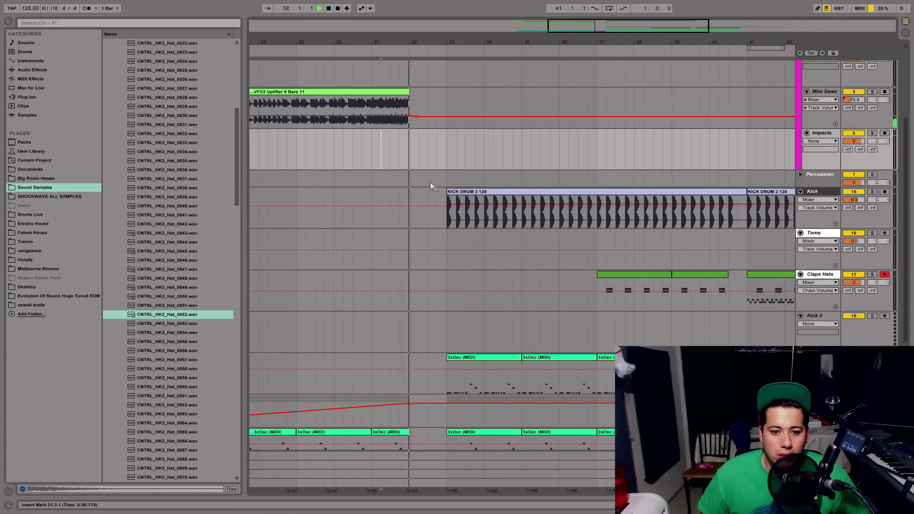
scroll(470, 207, down, 3)
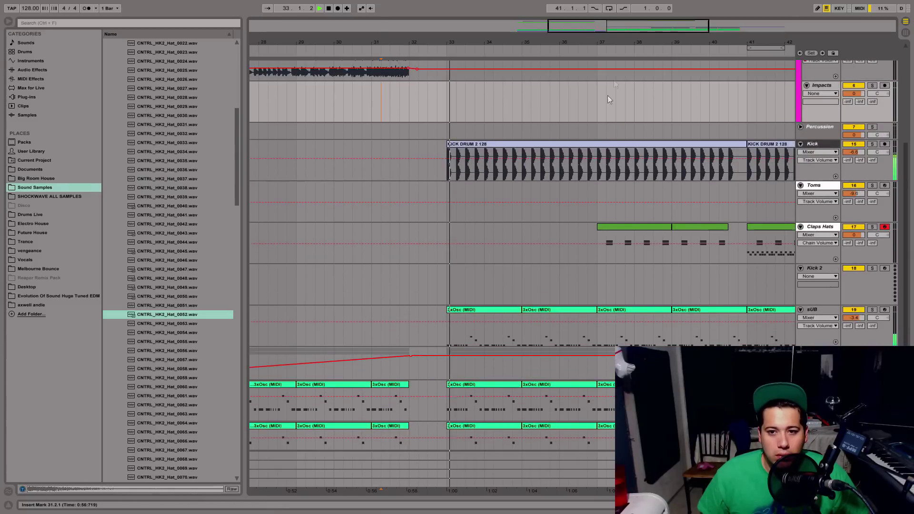
drag(659, 21, 659, 25)
scroll(827, 216, up, 8)
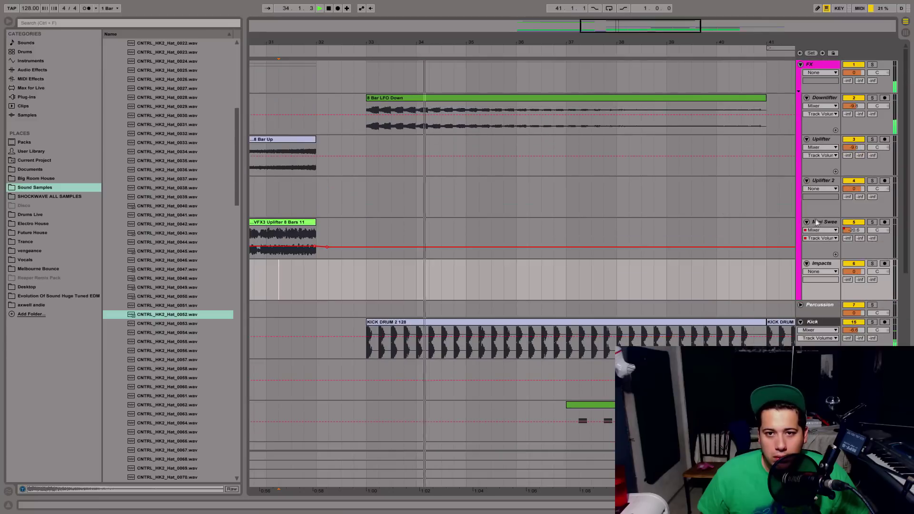
Step: Preview CNTRL_HK2_FX_03 and CNTRL_HK2_FX_08 from the Drums Live FX samples, and collapse the Drums Live folder
click(34, 240)
click(34, 187)
scroll(200, 143, up, 7)
scroll(189, 115, up, 4)
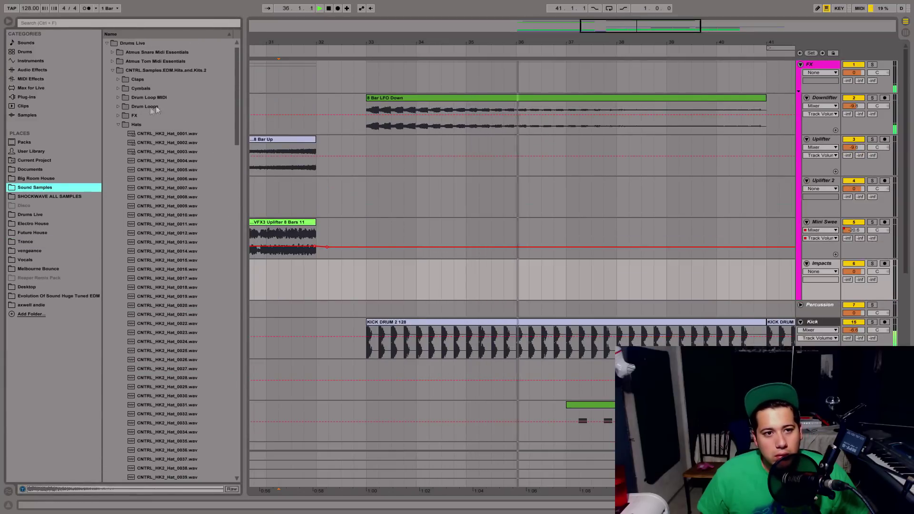
click(119, 116)
key(space)
click(149, 152)
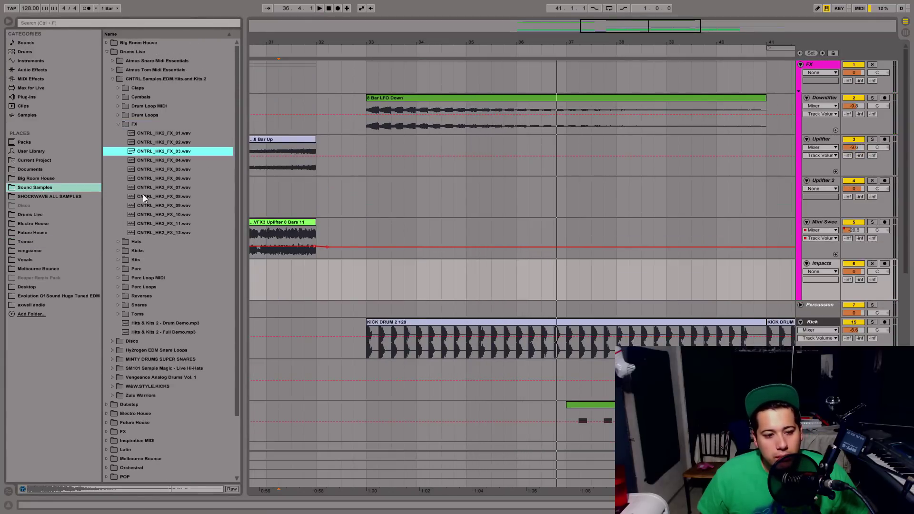
click(144, 196)
click(118, 124)
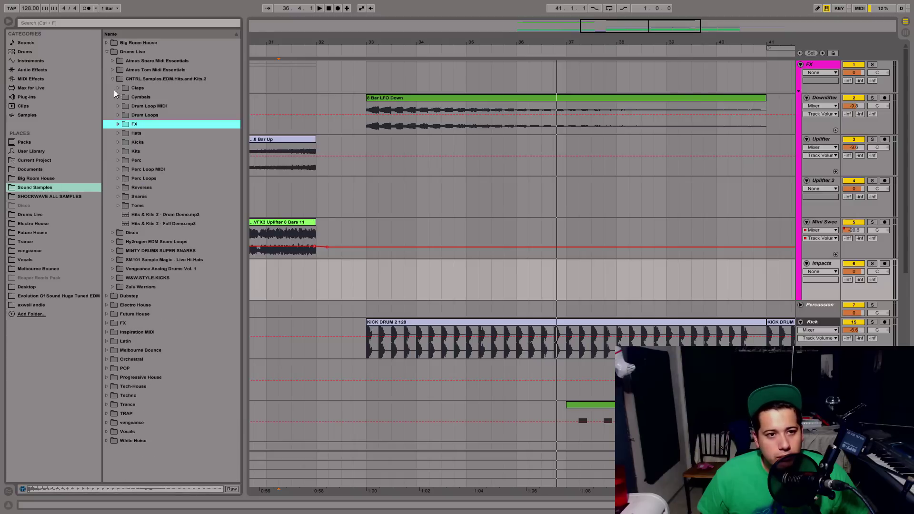
click(115, 54)
click(106, 52)
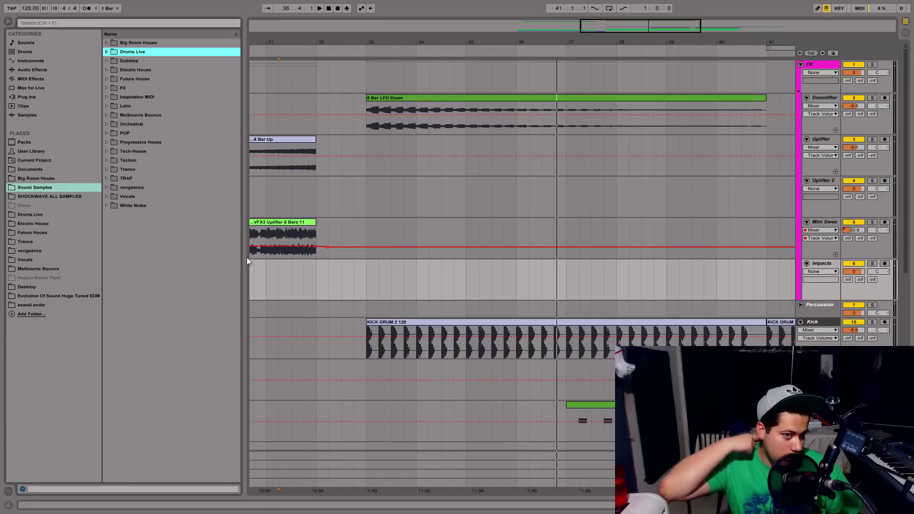
Step: Place Pressure Short Rev 17 from the Essential FX Vol.1 Short Revs folder at bar 36 on the Mini Sweep track
click(108, 90)
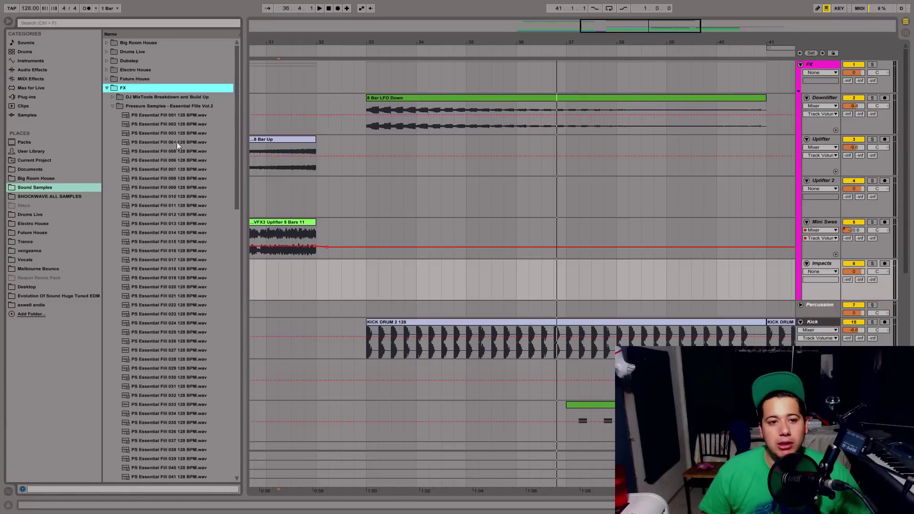
scroll(238, 152, down, 3)
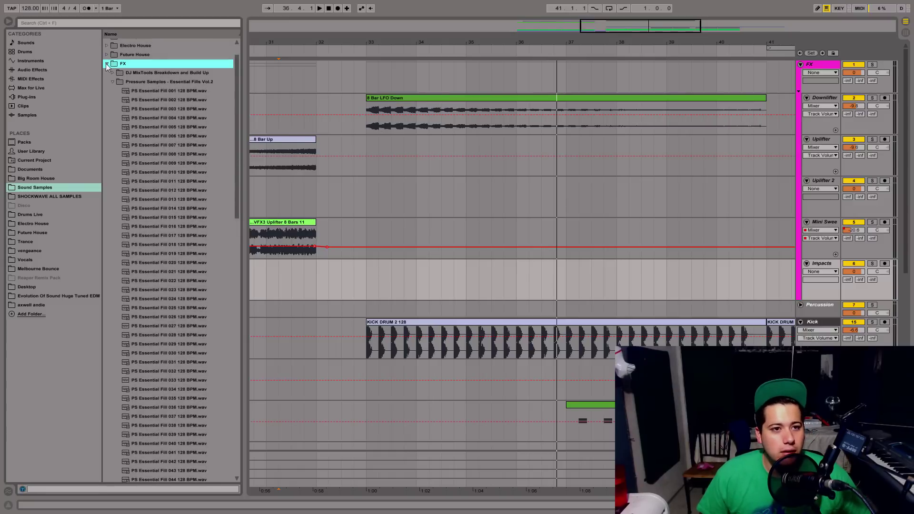
click(112, 82)
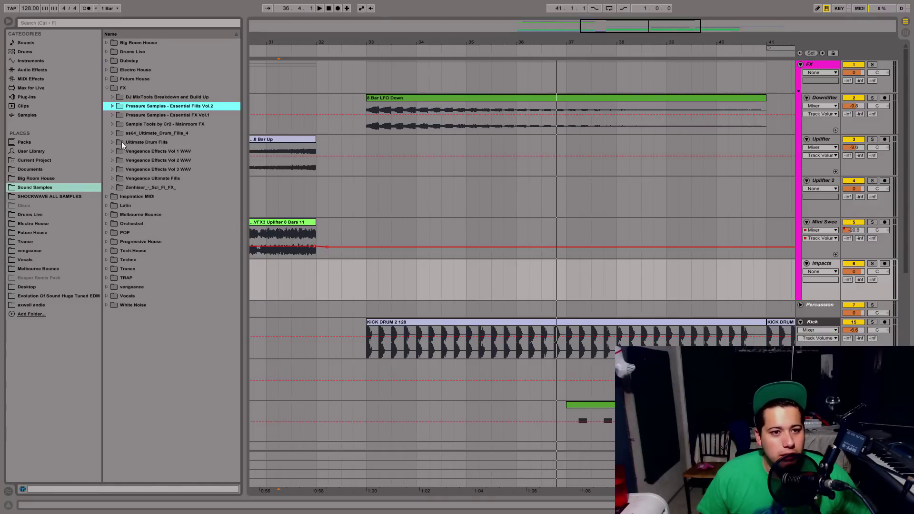
click(112, 114)
drag(162, 241, 519, 227)
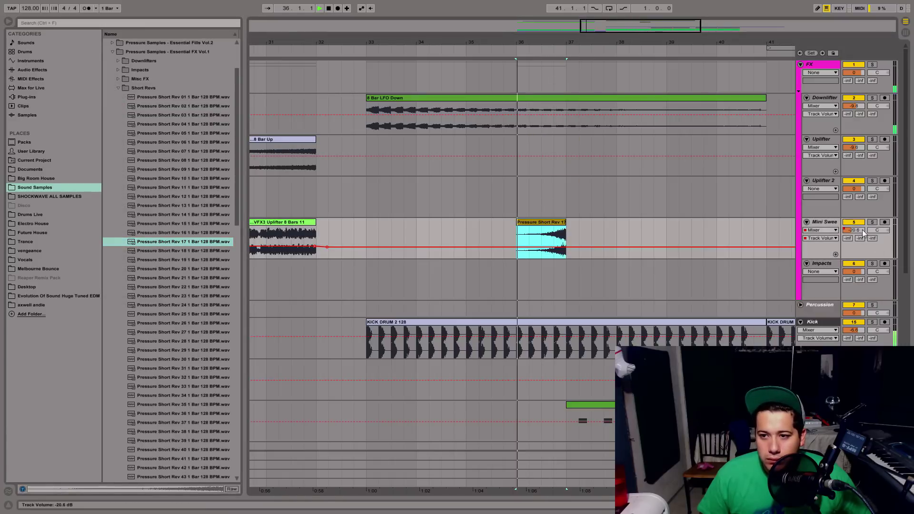
Step: Delete the volume automation of the Mini Sweep track and stop playback
right_click(863, 233)
click(821, 264)
key(space)
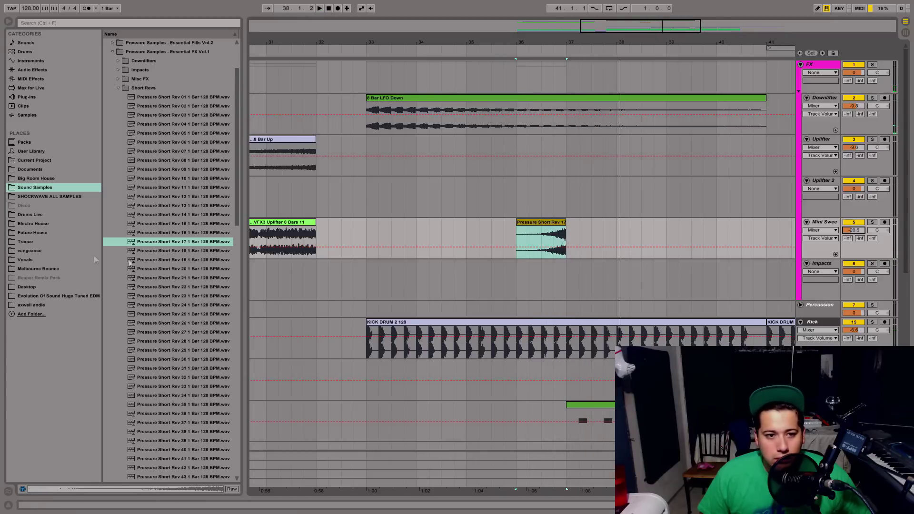
Step: Replace the reverse sweep at bar 36 with Pressure Short Rev 18 and set the Mini Sweep track volume to -14.3 dB
click(141, 252)
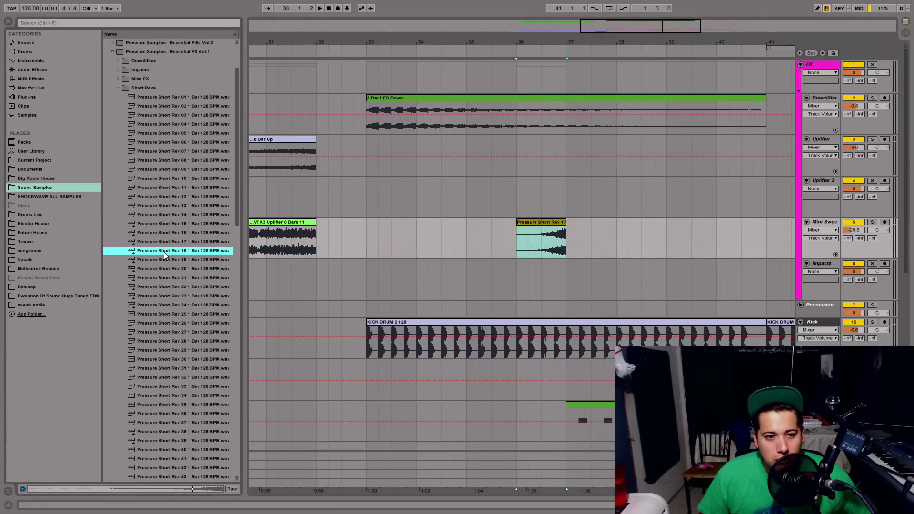
drag(166, 255, 520, 238)
key(space)
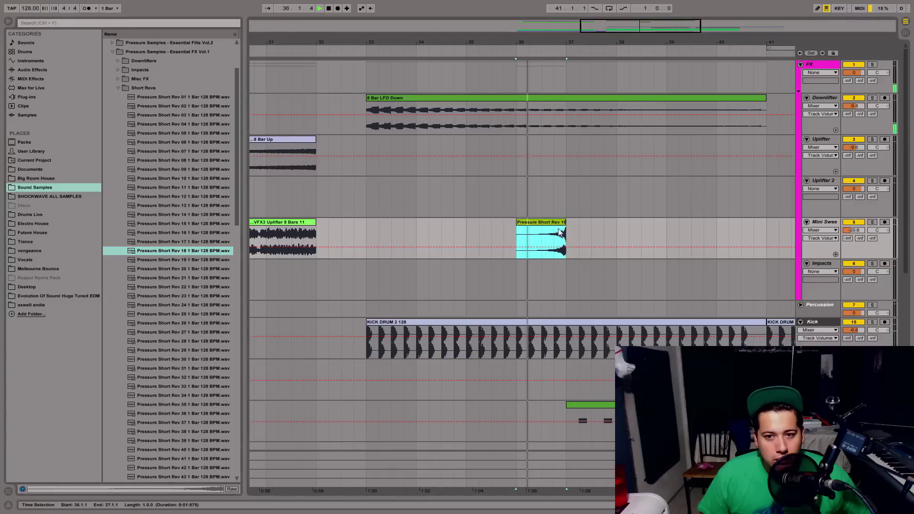
drag(854, 230, 854, 223)
key(space)
key(space)
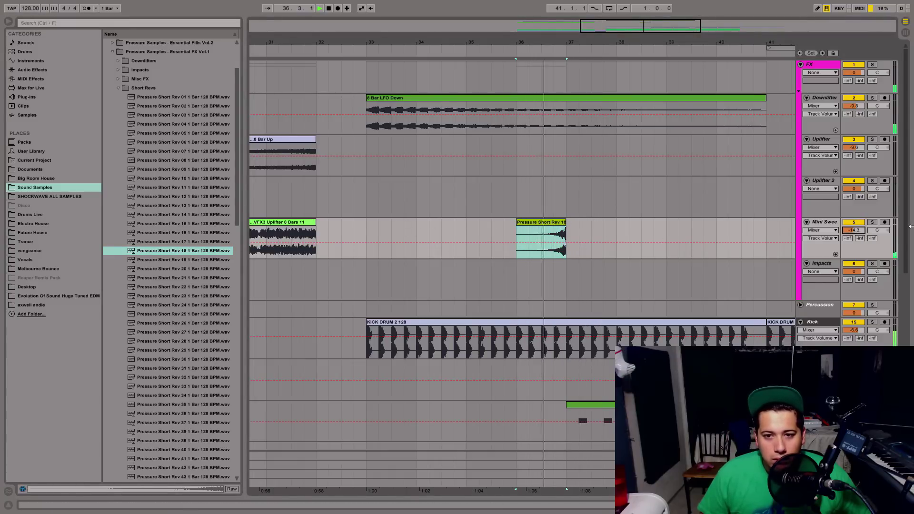
Step: Shorten the 8 Bar LFO Down clip to end at bar 37 and copy the Short Rev 18 clip to bar 40
drag(762, 100, 566, 100)
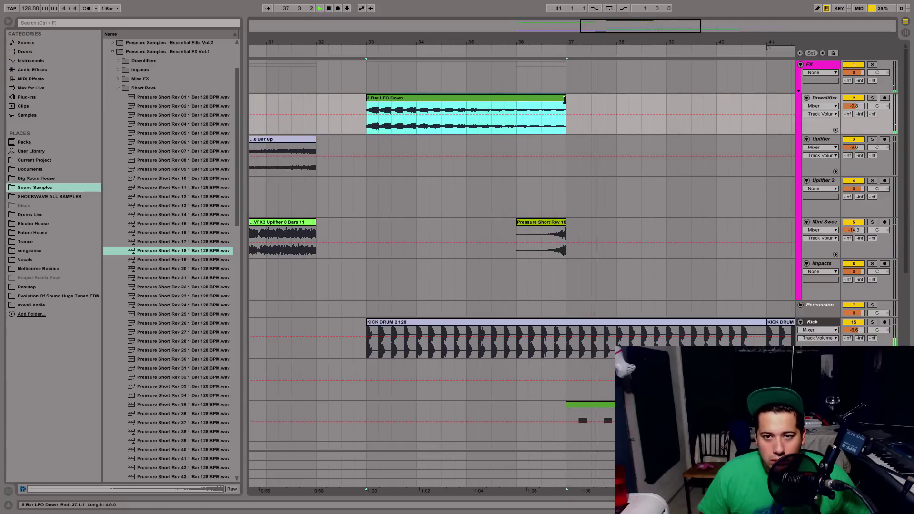
drag(610, 42, 514, 28)
drag(476, 221, 583, 237)
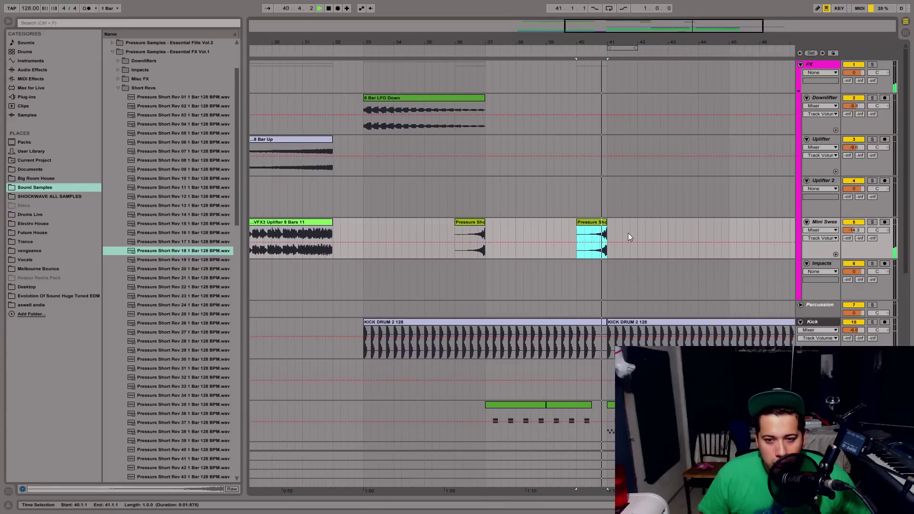
Step: Copy the four-bar LFO Down clip on the Downlifter track to bar 41
drag(705, 35, 700, 31)
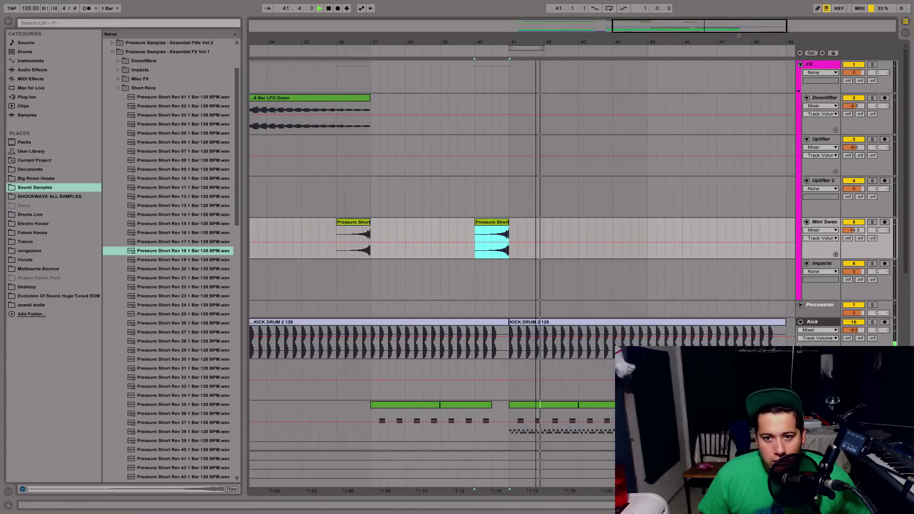
drag(639, 26, 638, 18)
drag(313, 98, 492, 110)
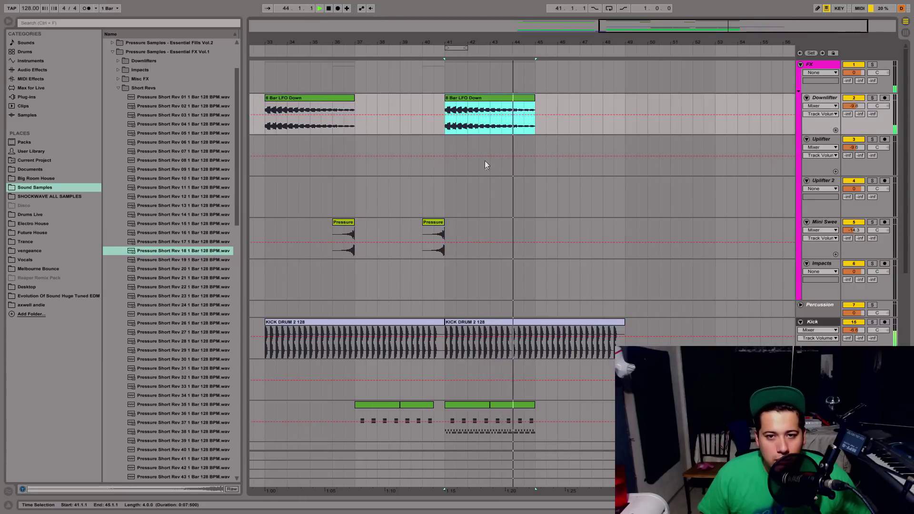
Step: Duplicate the sub, Bass 1 and Bass 2 clips of bars 41 to 45 so they continue from bar 45
click(460, 216)
scroll(462, 218, down, 5)
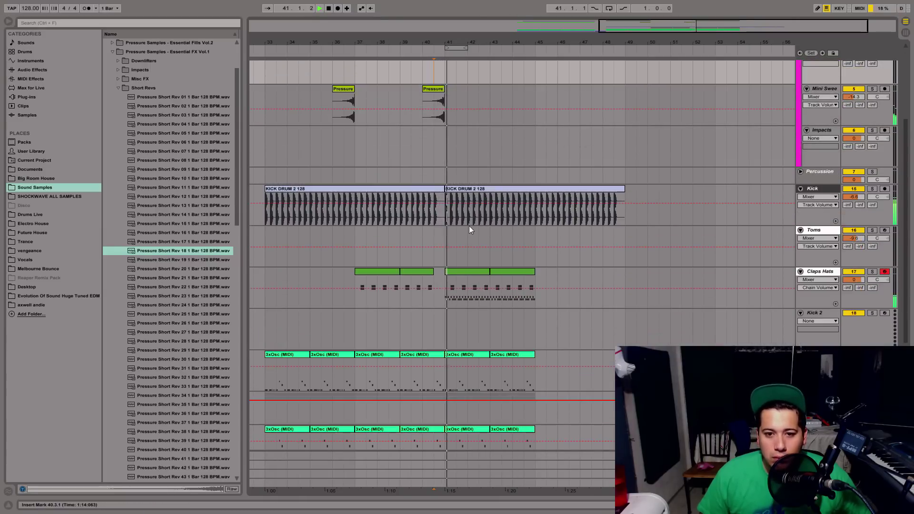
click(480, 274)
click(503, 272)
scroll(517, 367, down, 3)
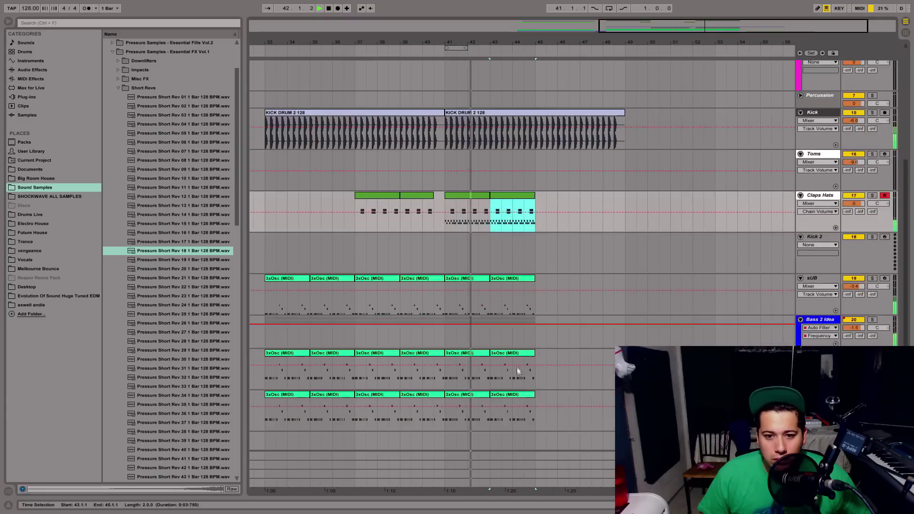
scroll(518, 370, down, 2)
drag(527, 374, 450, 244)
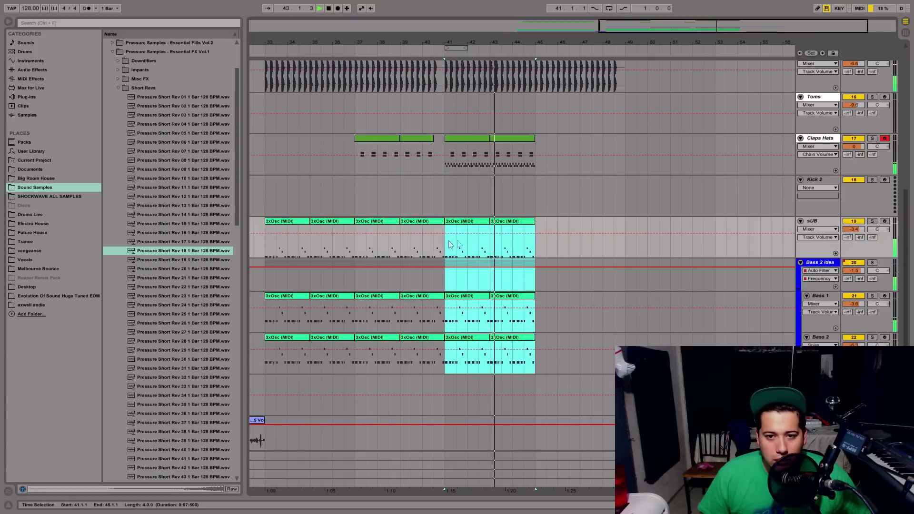
key(ctrl+d)
Step: Duplicate the Claps Hats clip at bar 43 twice so the pattern runs to bar 49
scroll(514, 205, up, 2)
click(514, 210)
key(ctrl+d)
key(ctrl+d)
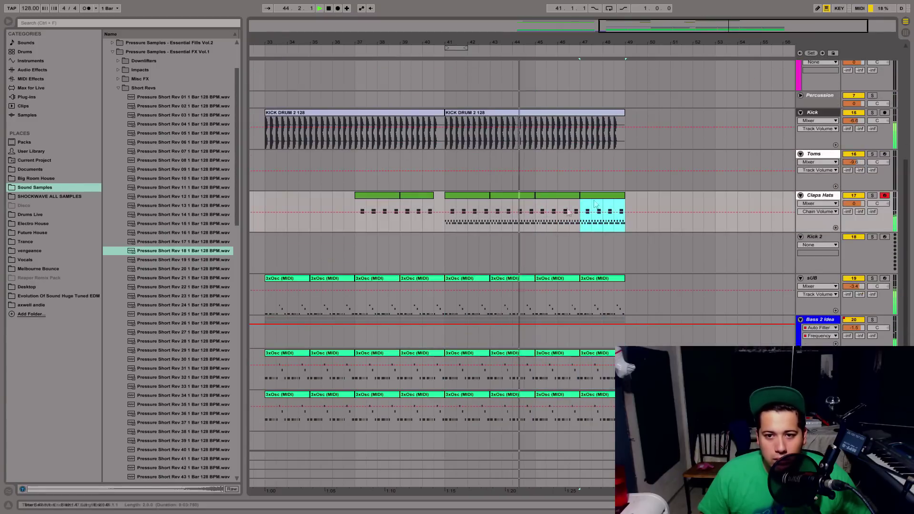
Step: Listen to the Claps Hats track soloed and look through its list of automatable devices
click(815, 154)
drag(651, 32, 705, 56)
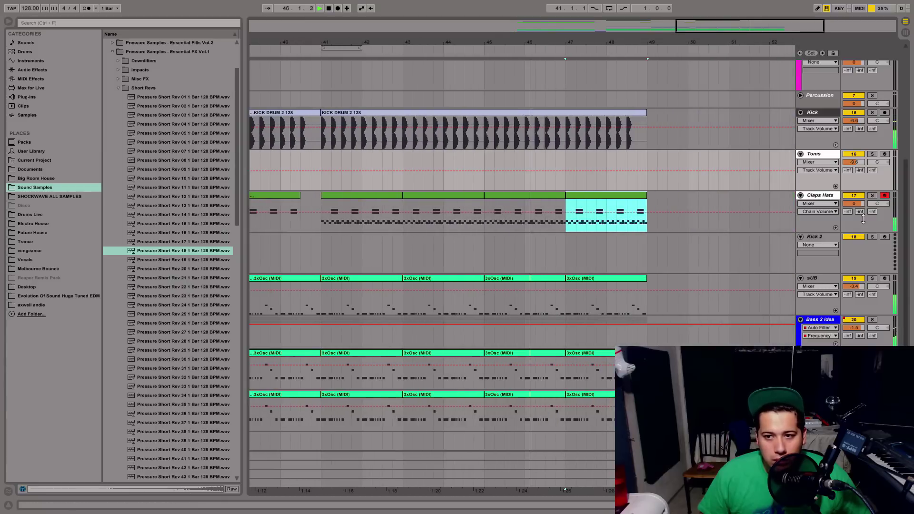
click(834, 200)
key(space)
click(819, 203)
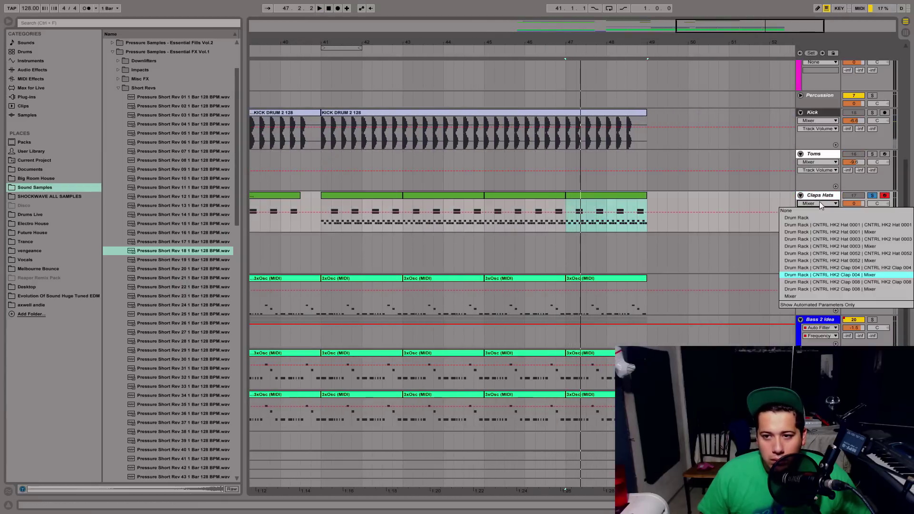
click(822, 195)
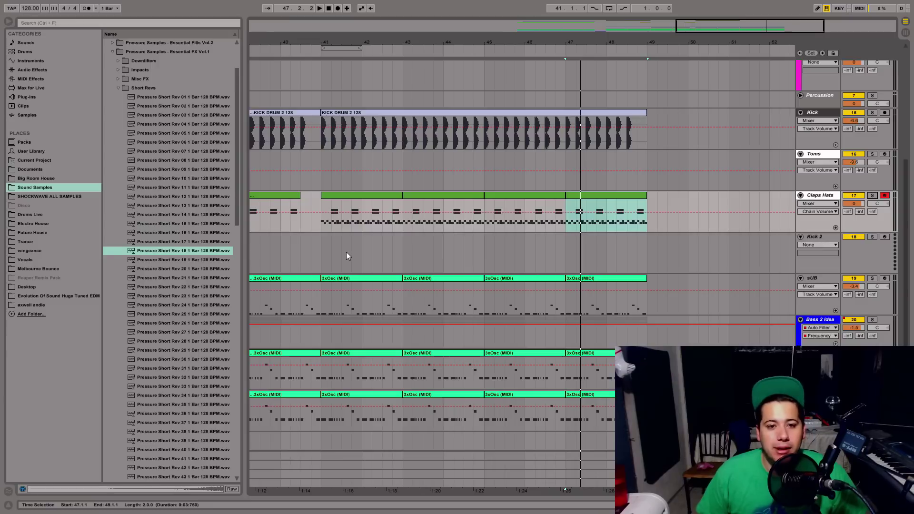
Step: Duplicate the Claps Hats track, keeping only claps on the original and only hats on the copy from bar 41
click(334, 227)
key(space)
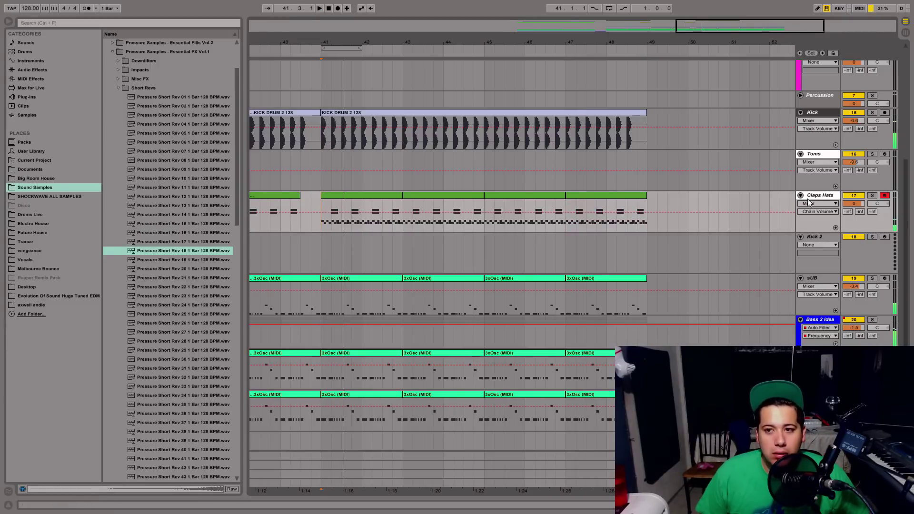
key(ctrl+d)
double_click(819, 238)
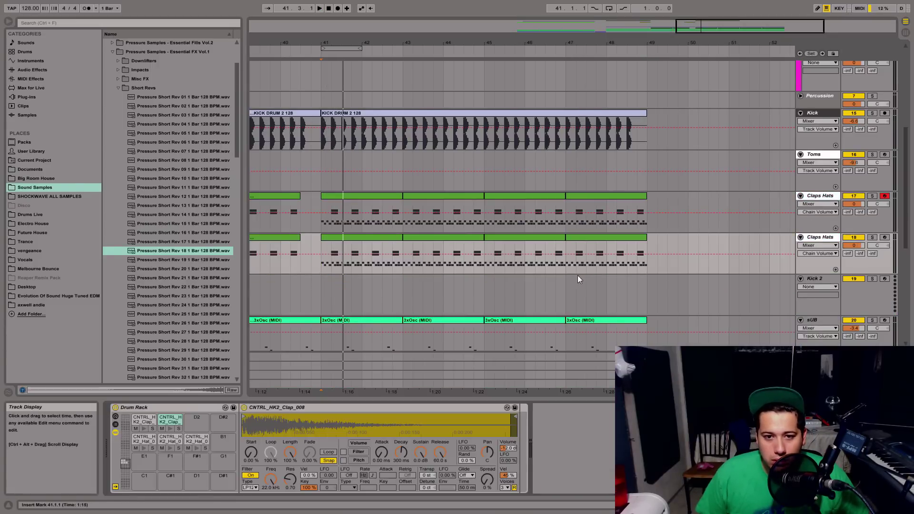
click(429, 247)
click(376, 242)
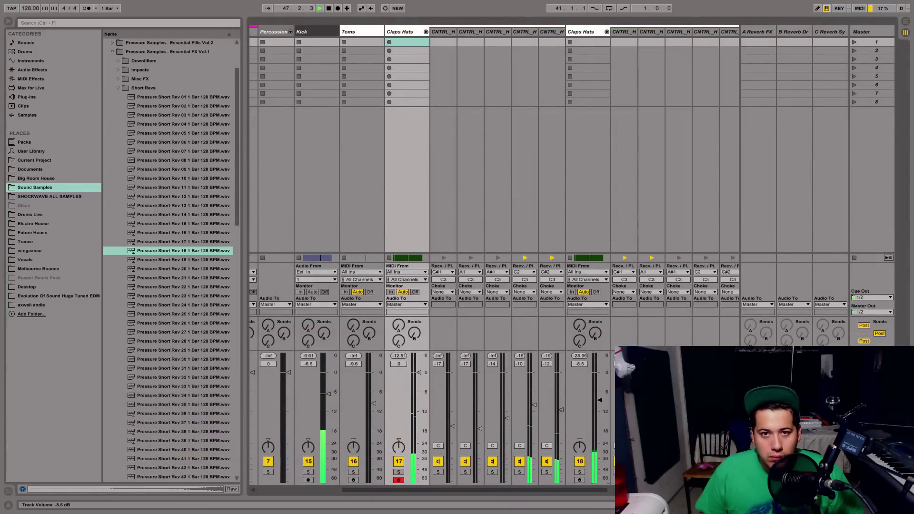
Step: Balance the two tracks in the mixer: hats copy at -9.5 dB panned 6R, claps original at -2.8 dB panned 3L
drag(600, 405, 600, 406)
drag(583, 442, 583, 440)
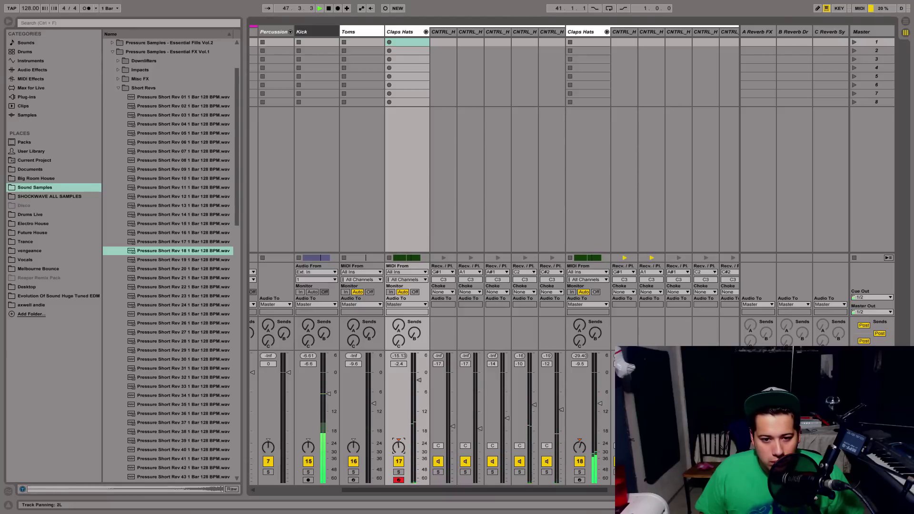
drag(420, 380, 419, 382)
key(Tab)
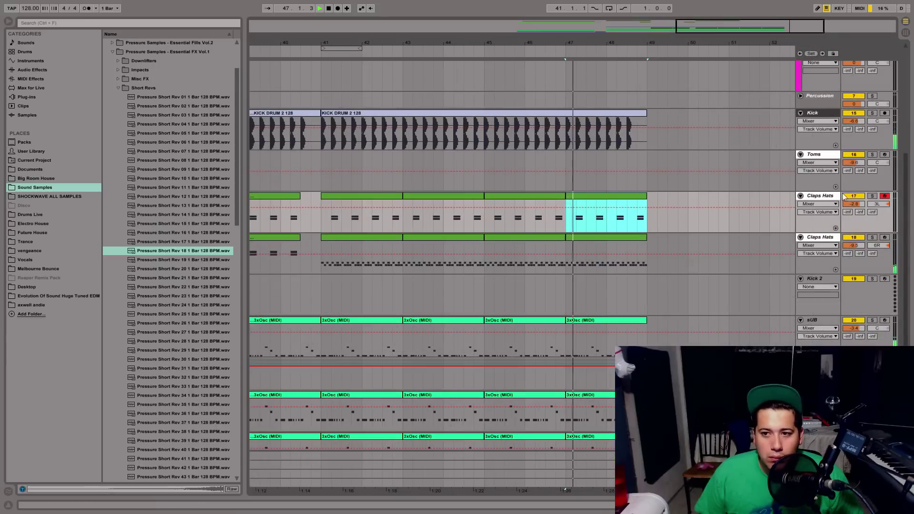
Step: Rename the duplicated track Hats and the original Claps Hats track Clap, and play the section
click(828, 241)
key(ctrl+r)
text(Hats)
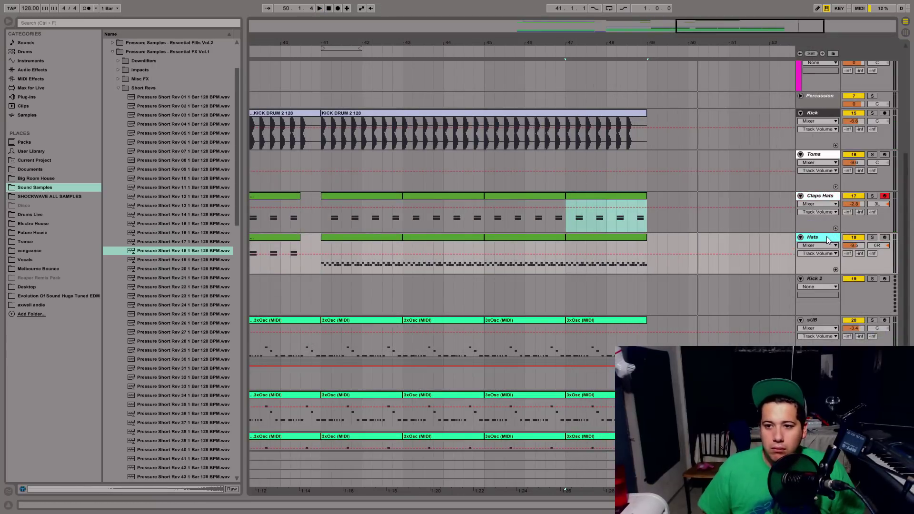
click(826, 200)
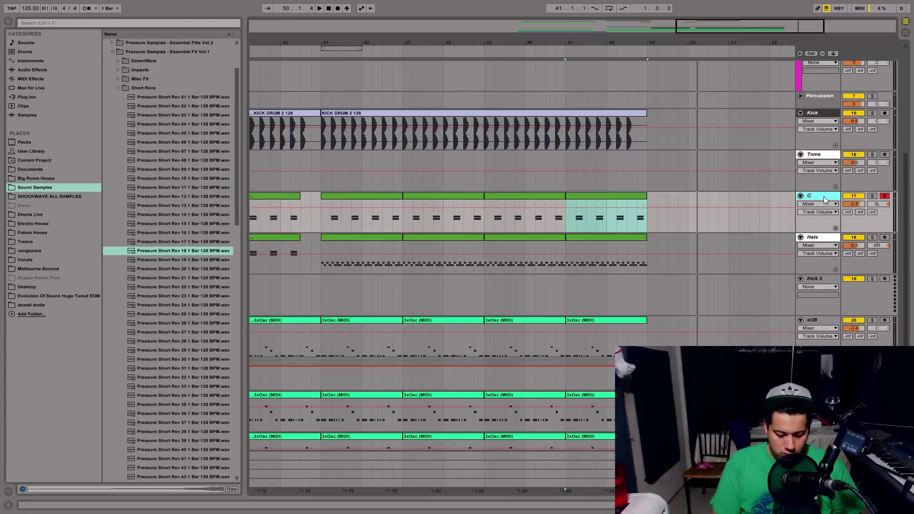
key(Return)
key(space)
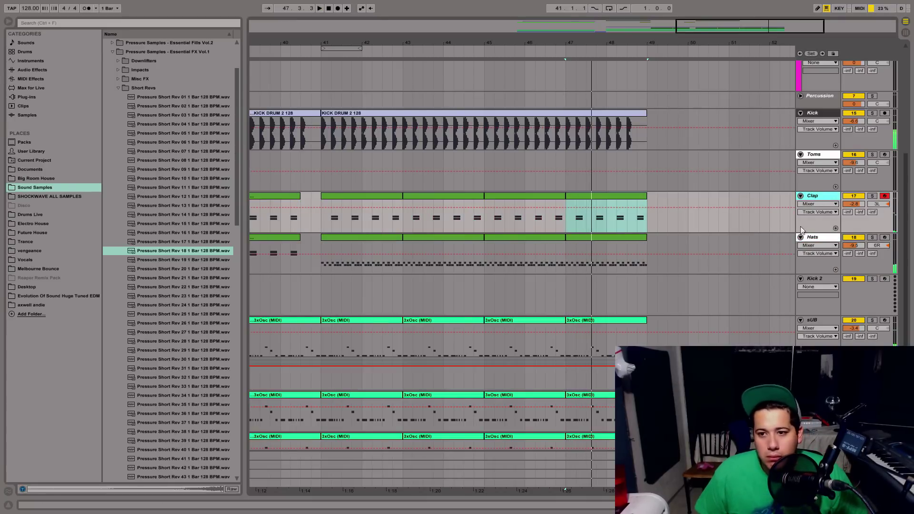
Step: Group the Clap and Hats tracks as a grey group named Drums and collapse it
shift+click(814, 241)
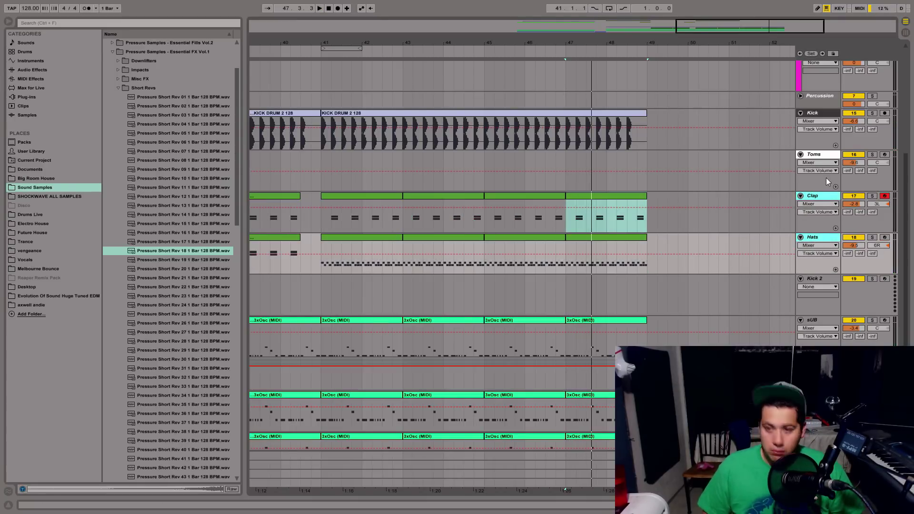
key(ctrl+g)
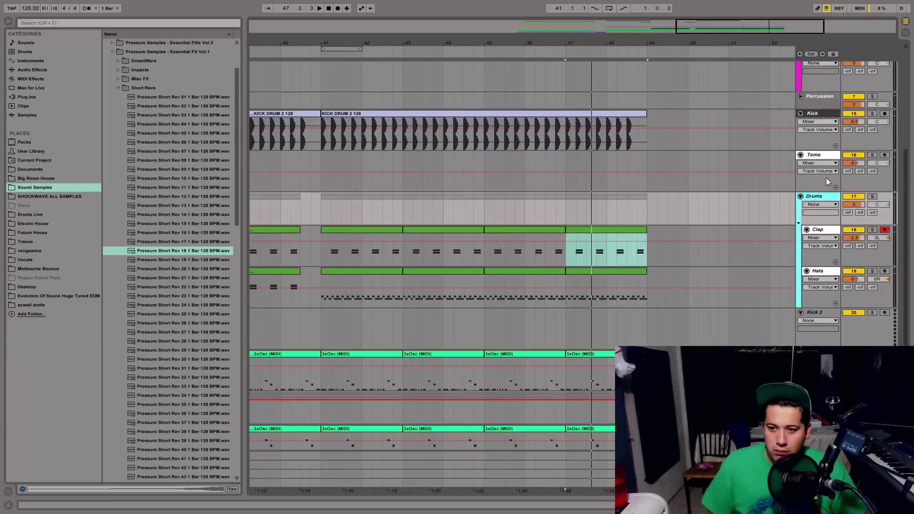
right_click(813, 197)
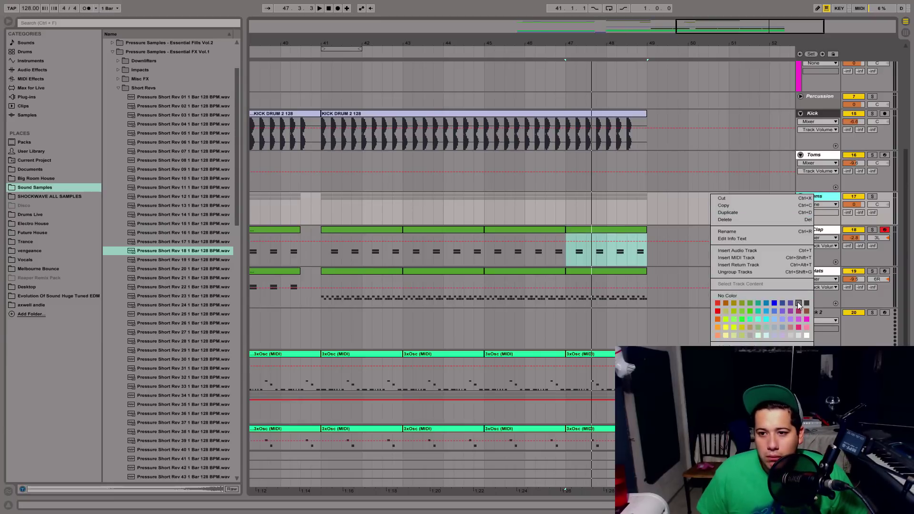
click(799, 304)
click(800, 196)
key(space)
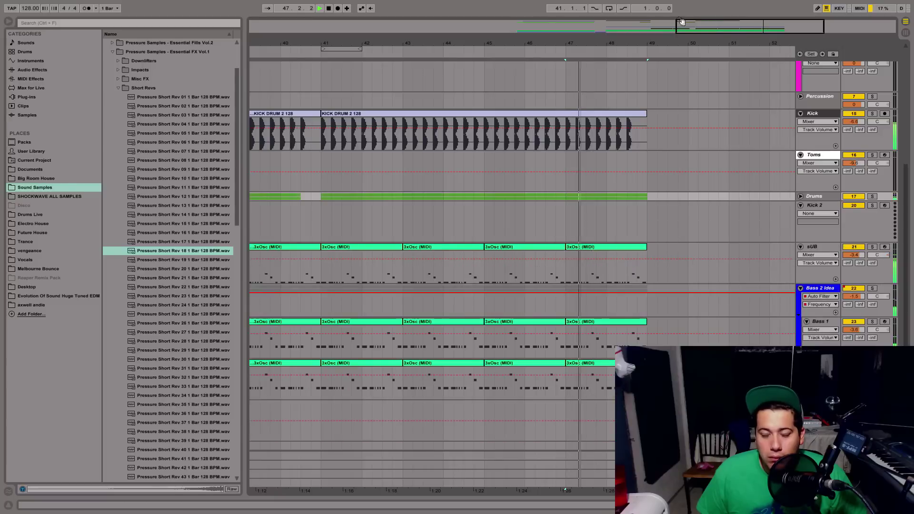
Step: Delete the Percussion group track and stop playback
click(819, 98)
key(Delete)
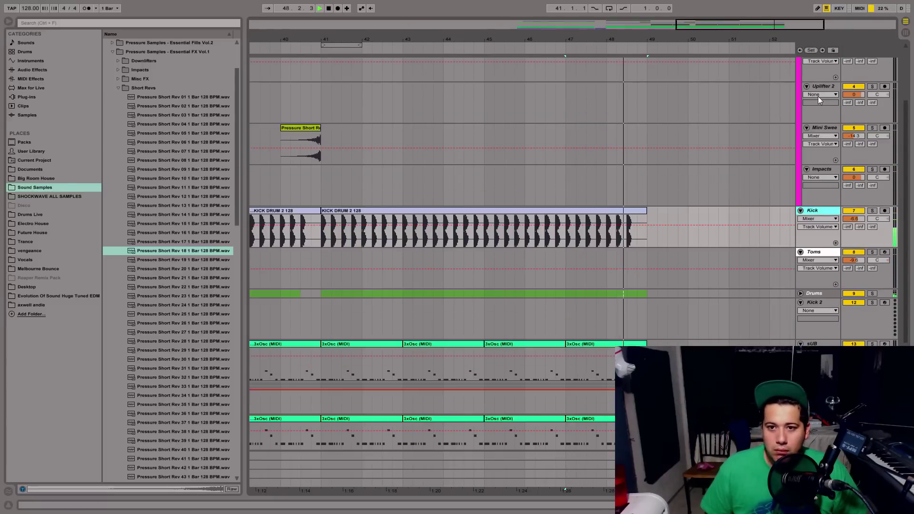
key(space)
Step: Expand the Drums group, play from bar 41 and add a Compressor from the audio effects to the Hats track
click(800, 294)
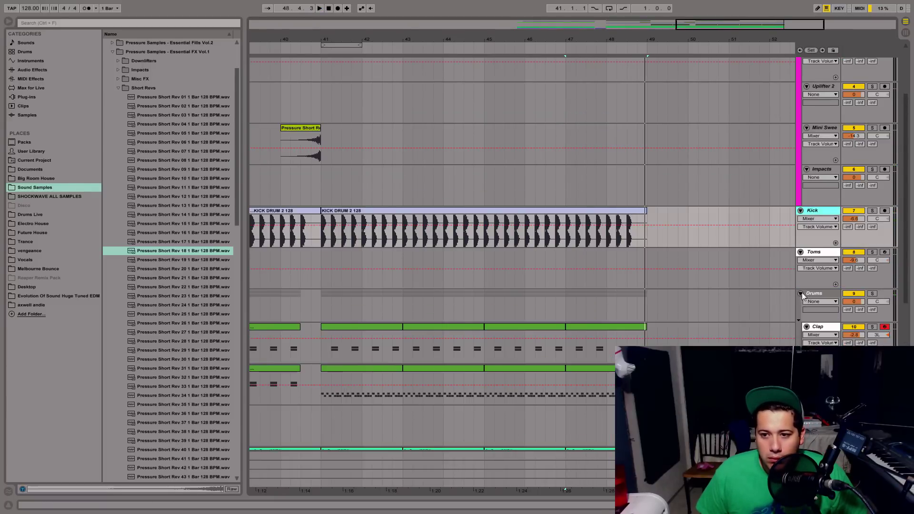
scroll(802, 293, down, 5)
click(324, 296)
key(space)
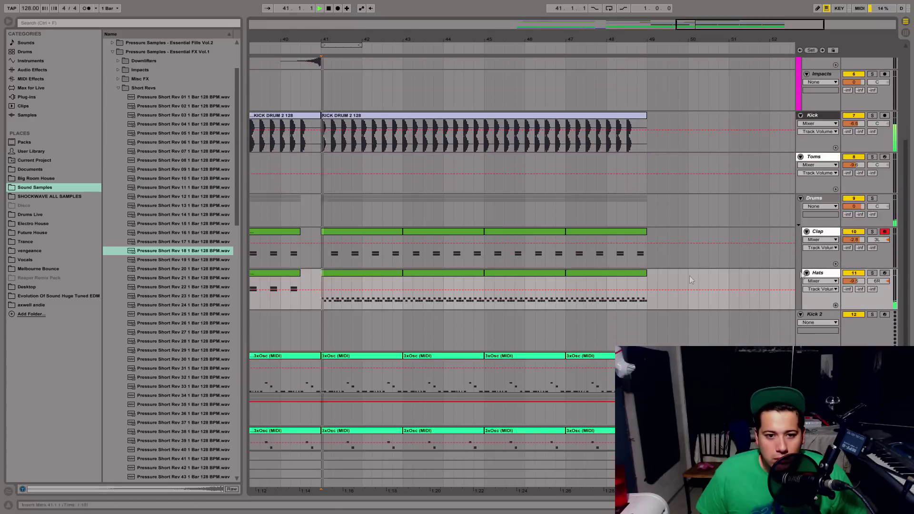
double_click(829, 275)
click(32, 70)
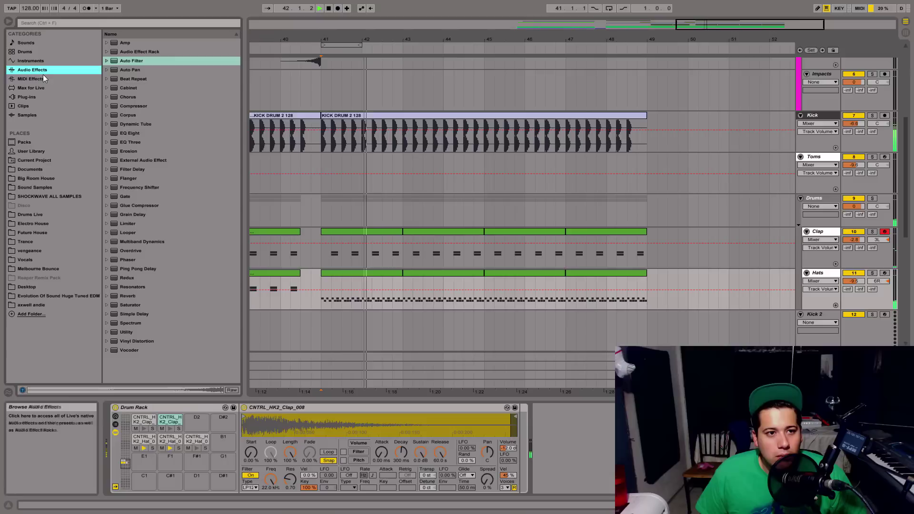
click(128, 87)
click(126, 106)
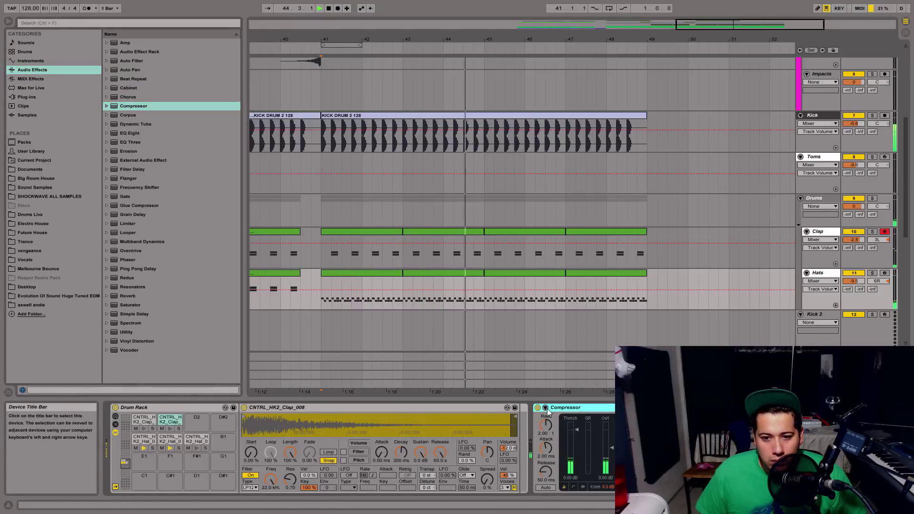
Step: Enable sidechain on the Hats track's Compressor with Kick as the audio source
click(546, 409)
click(552, 431)
click(554, 307)
key(space)
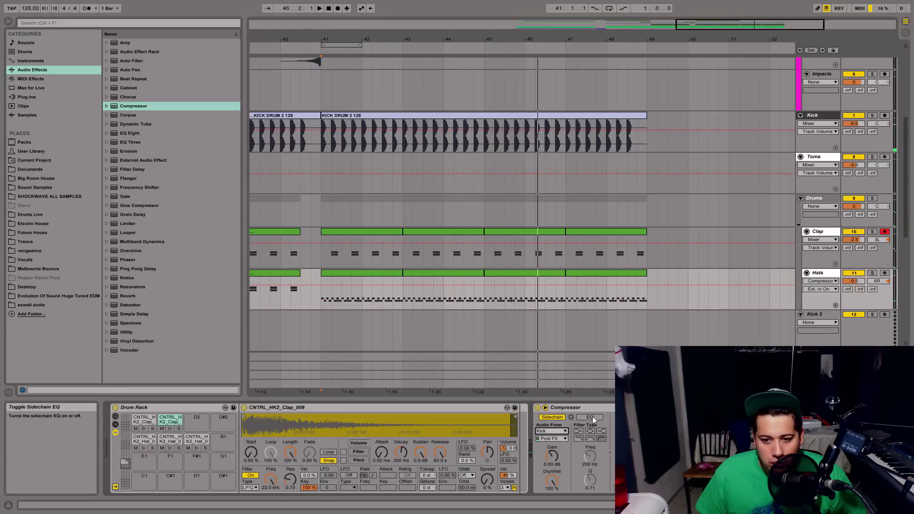
Step: Turn on the Compressor's sidechain EQ with a frequency of 579 Hz and lower the threshold during playback
click(591, 418)
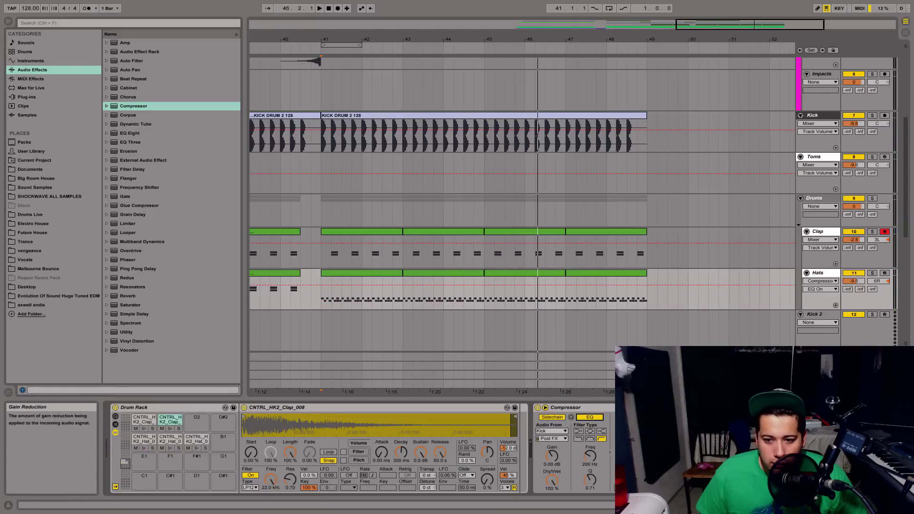
key(space)
drag(591, 454, 591, 438)
drag(652, 431, 652, 442)
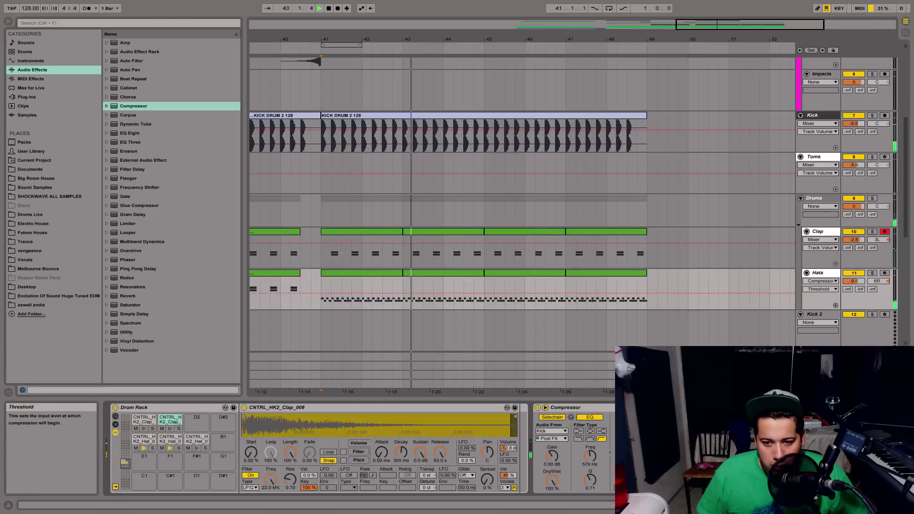
Step: Solo the Hats track, compare it with the Compressor bypassed and active, and restart playback from bar 41
click(873, 273)
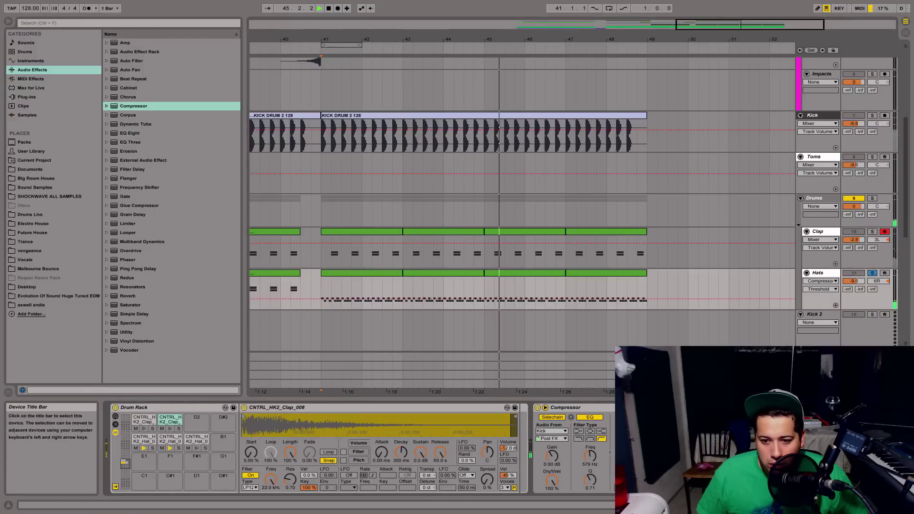
click(538, 408)
click(538, 408)
key(space)
key(space)
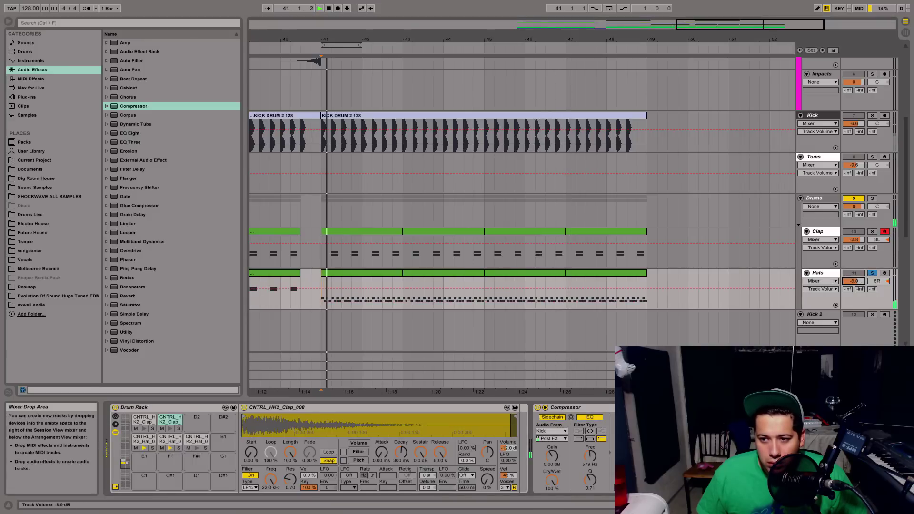
Step: Set the Hats track volume to -5.0 dB, unsolo the track and replay the full mix from bar 41
key(Tab)
key(Tab)
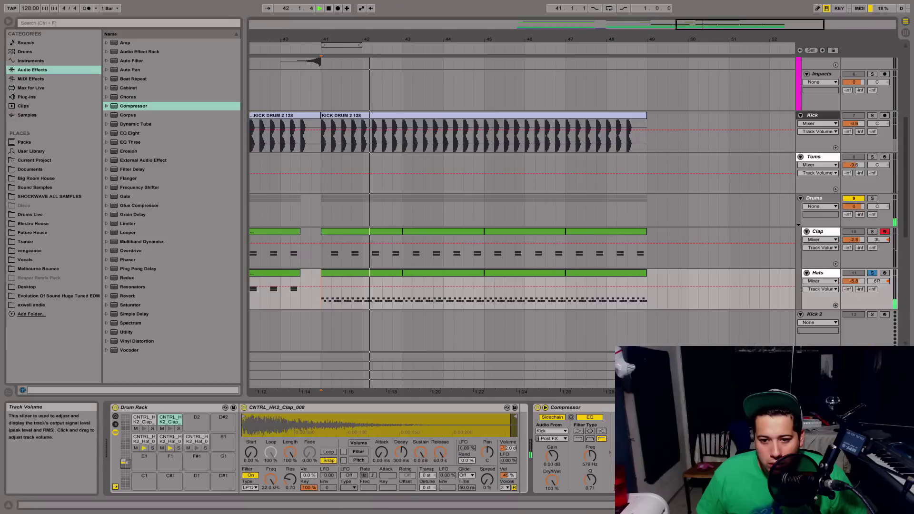
drag(854, 282, 854, 278)
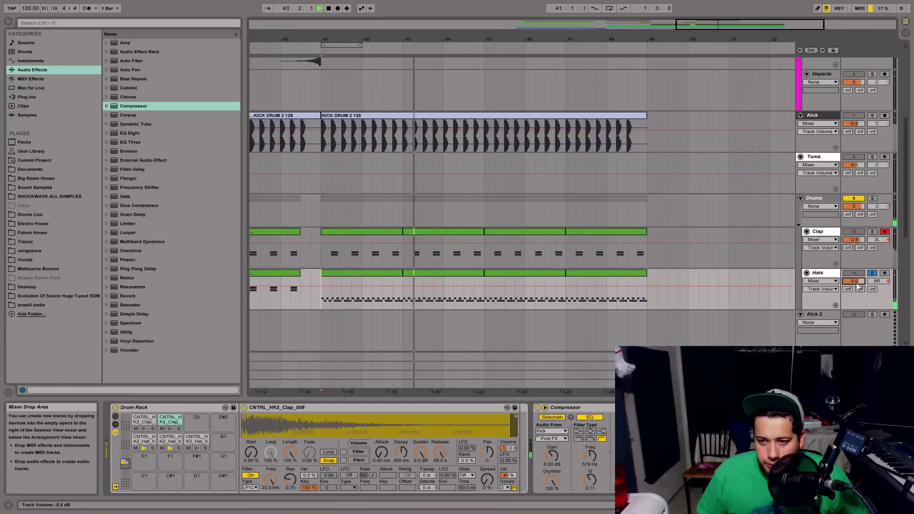
click(872, 274)
key(space)
key(space)
click(816, 276)
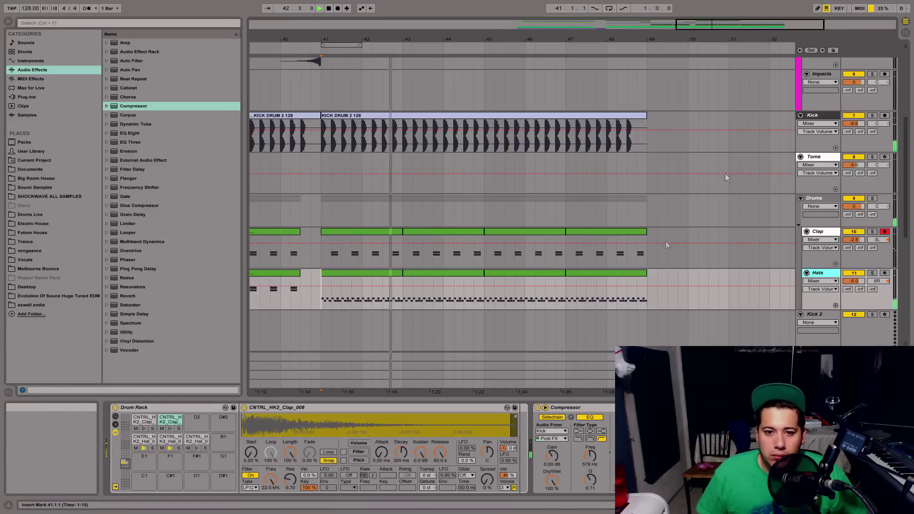
Step: Stop playback, open the Clap clip at bar 41 and examine its clap notes up close
click(824, 234)
drag(688, 26, 638, 24)
key(space)
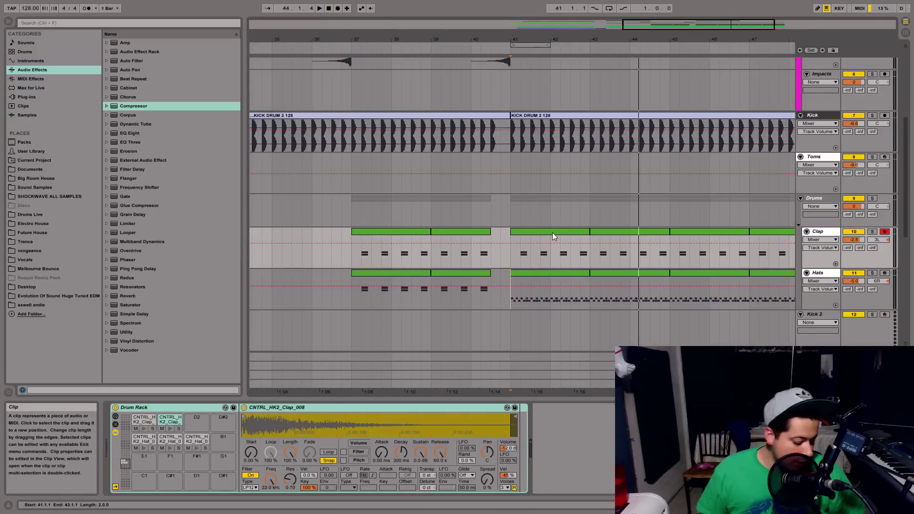
click(552, 232)
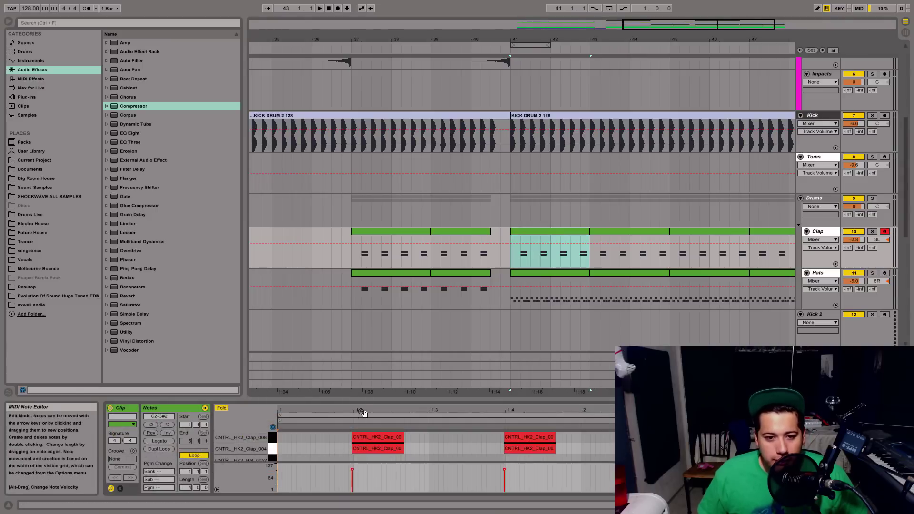
drag(369, 412, 496, 443)
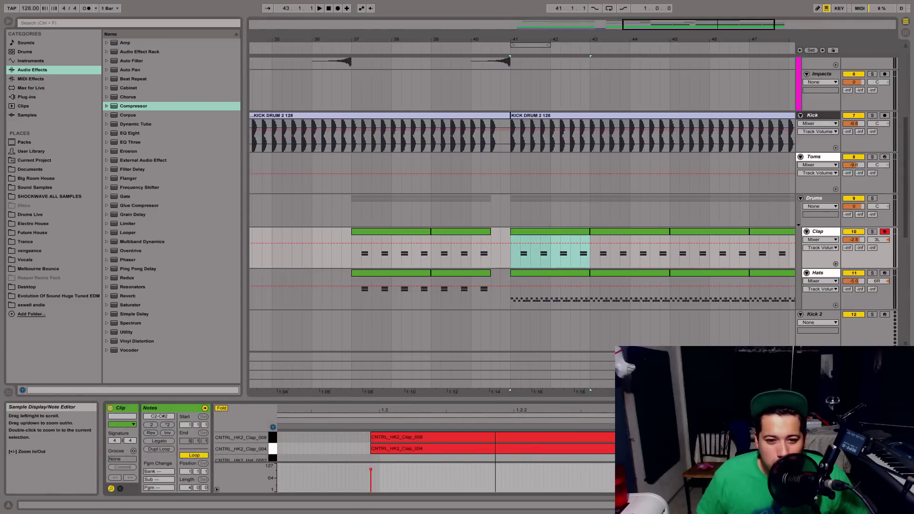
drag(349, 442, 368, 513)
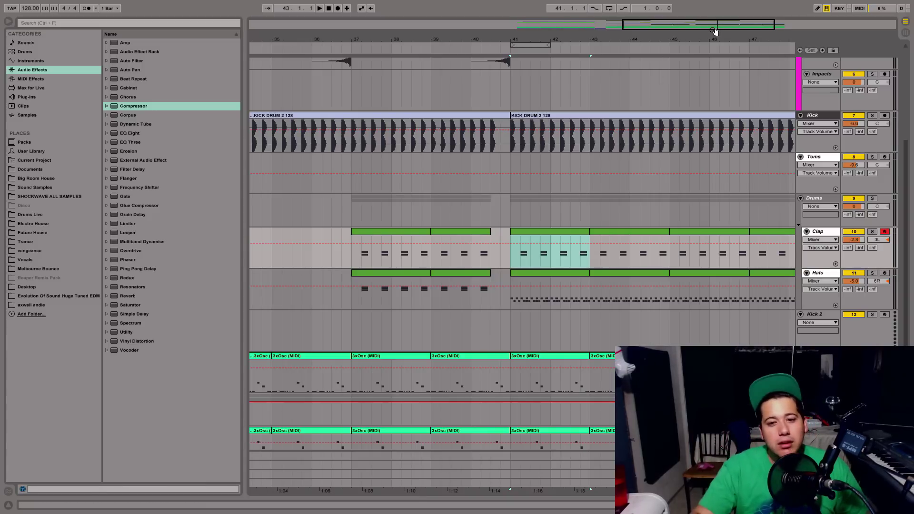
Step: Play the arrangement from bar 32.3, exit full screen, check the Open Broadcaster Software window and return to Live
drag(716, 31, 642, 225)
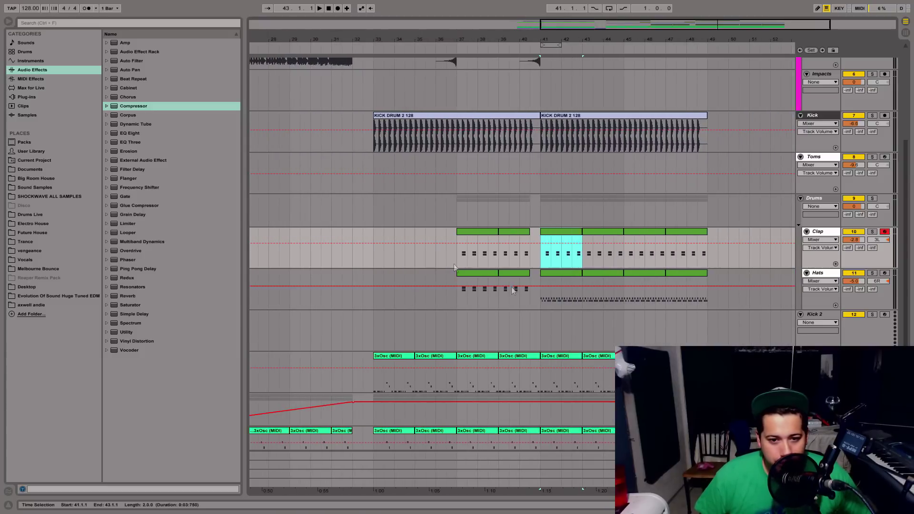
click(364, 252)
key(space)
key(F11)
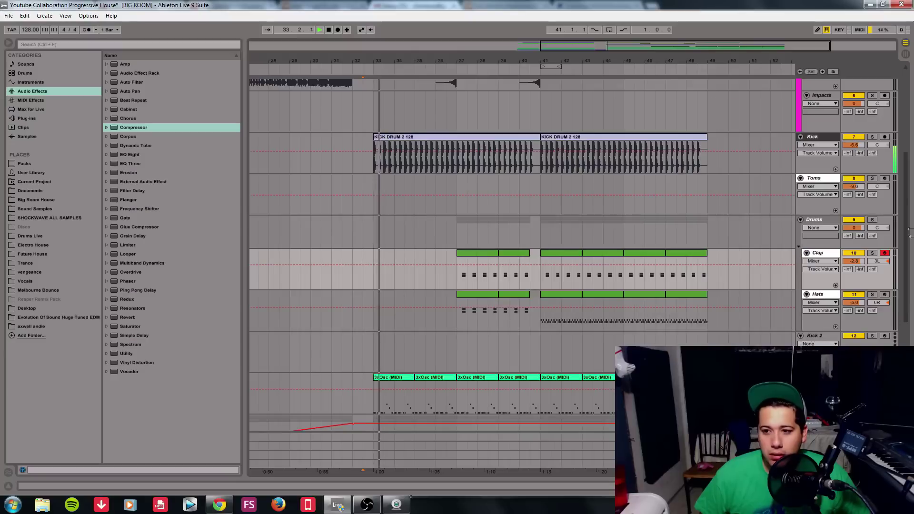
click(367, 505)
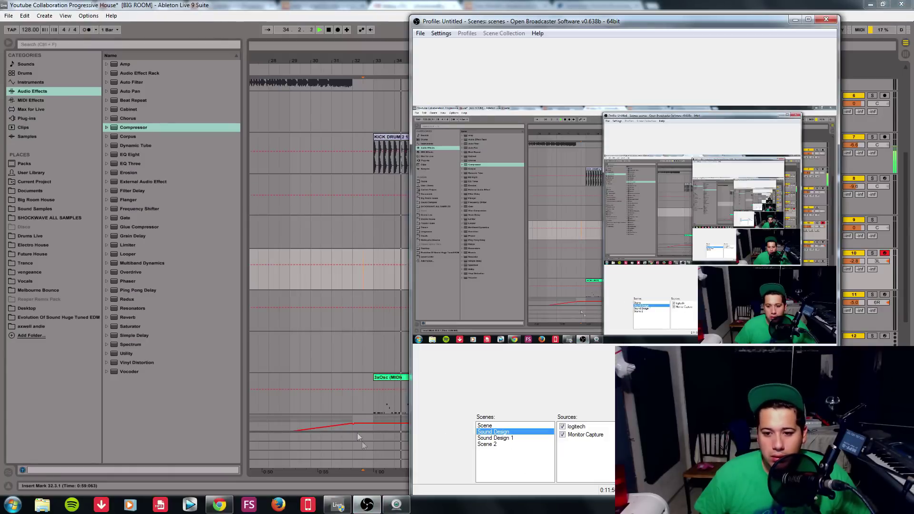
click(291, 297)
Step: Play from bar 37 and add an EQ Eight to the Drums group, selecting its second band
mouse_move(684, 46)
mouse_down()
mouse_move(684, 69)
mouse_move(650, 48)
mouse_up()
click(413, 240)
scroll(547, 212, up, 5)
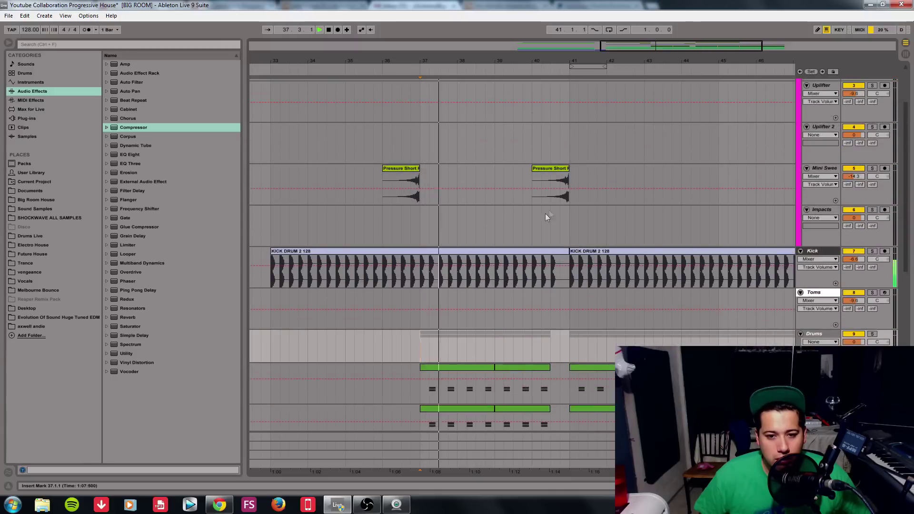
scroll(545, 213, down, 5)
click(829, 252)
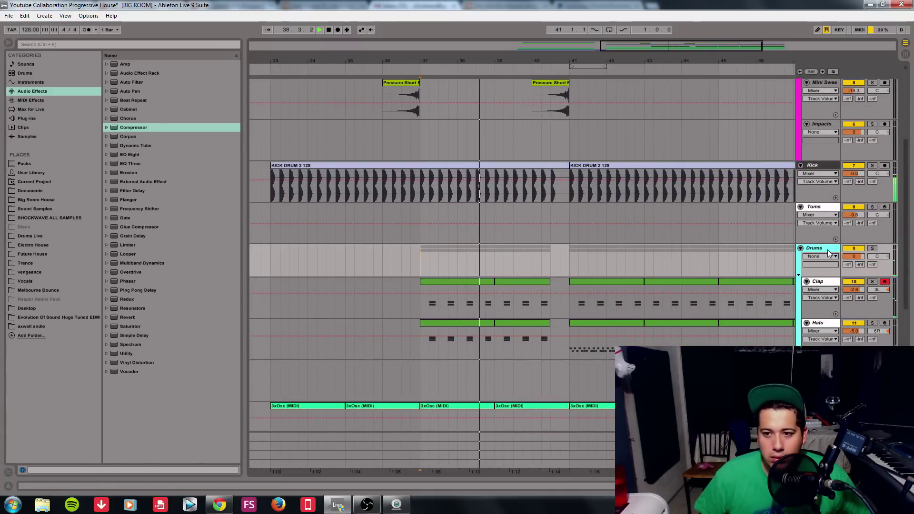
click(824, 282)
double_click(827, 249)
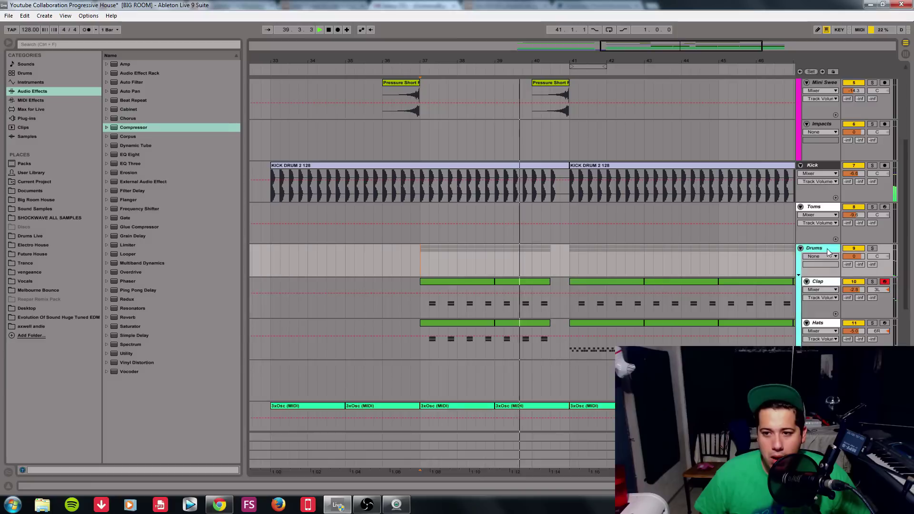
drag(125, 155, 905, 243)
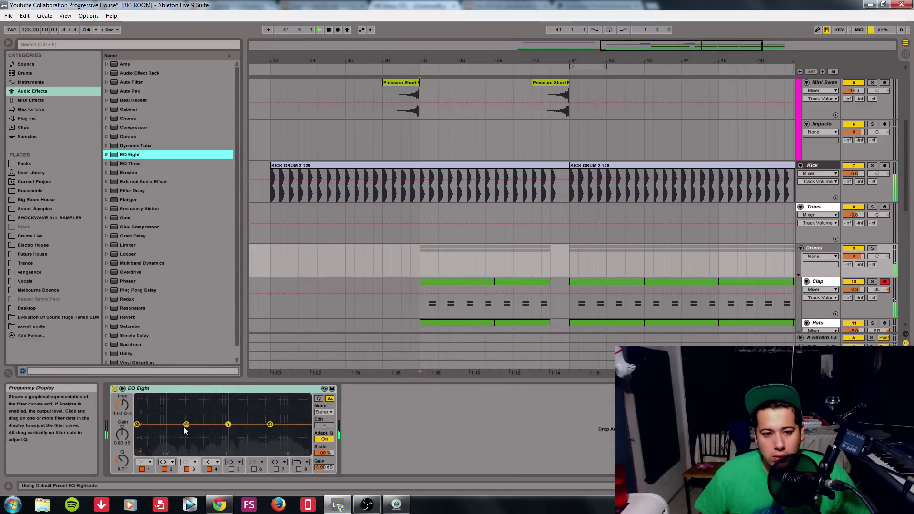
click(185, 426)
Step: Raise the Hats track volume to about -2.7 dB during playback and stop the playback
scroll(762, 310, down, 2)
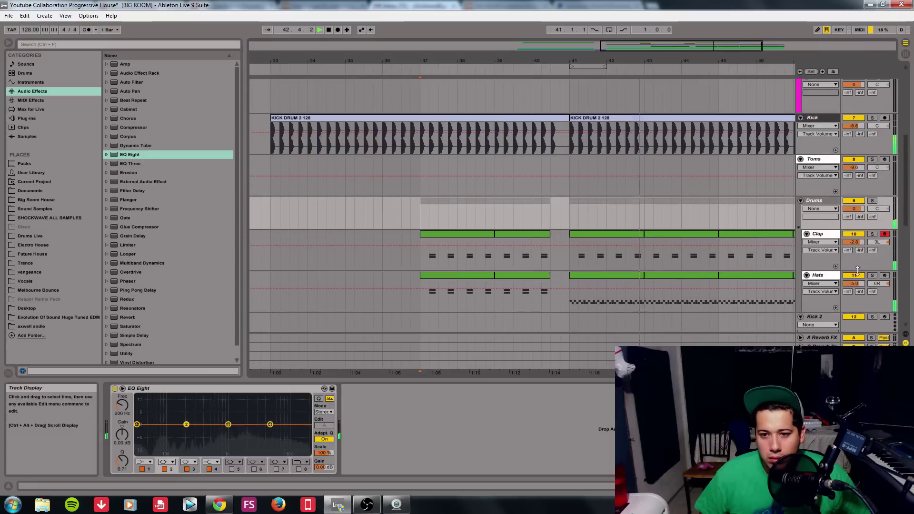
click(860, 291)
drag(855, 284, 855, 279)
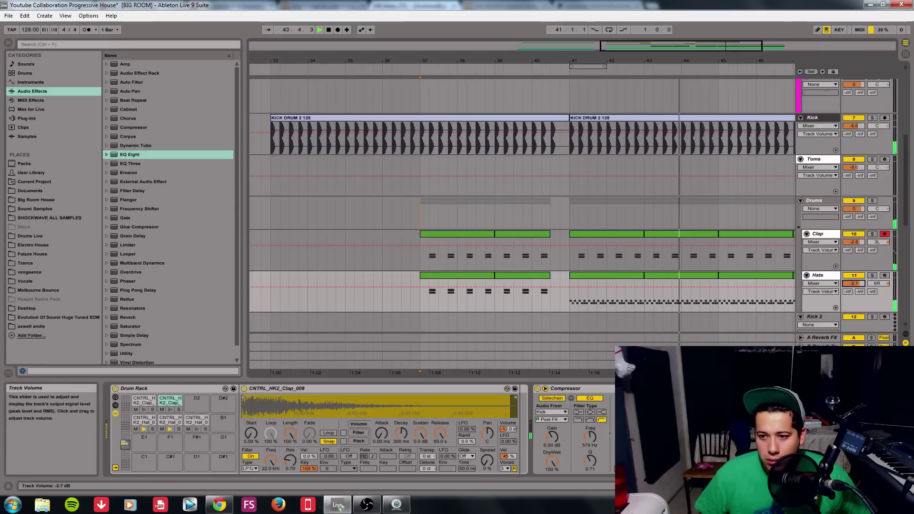
drag(735, 54, 706, 46)
key(space)
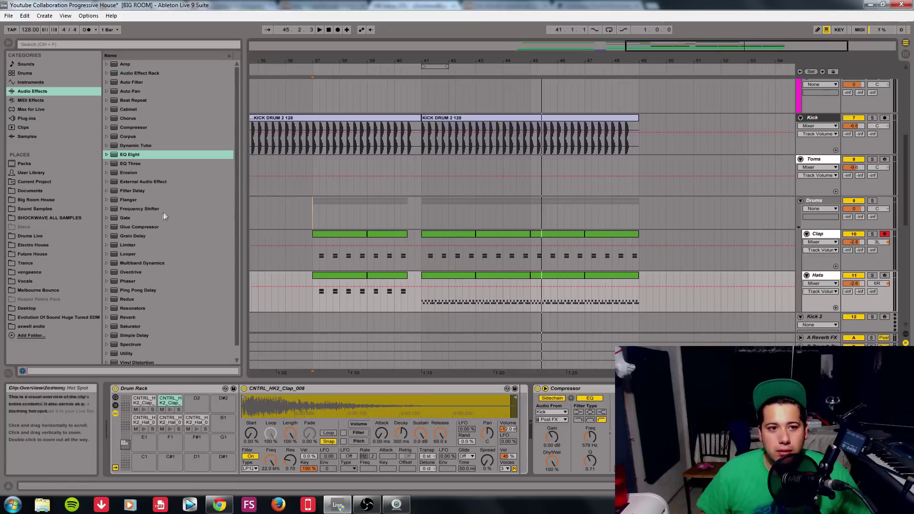
Step: Place 1 bar 5.mid from the Atmus Tom Midi Essentials folder in Sound Samples on the Toms track at bar 41
click(33, 208)
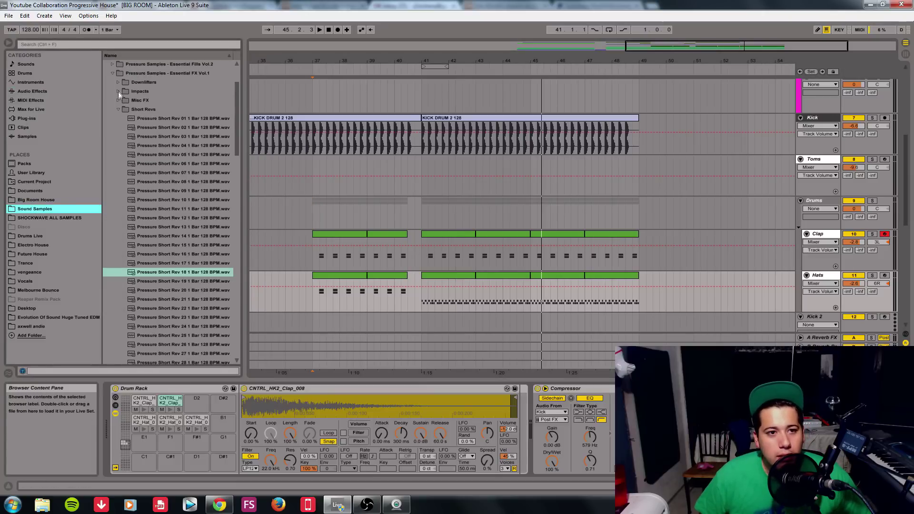
click(113, 73)
click(107, 109)
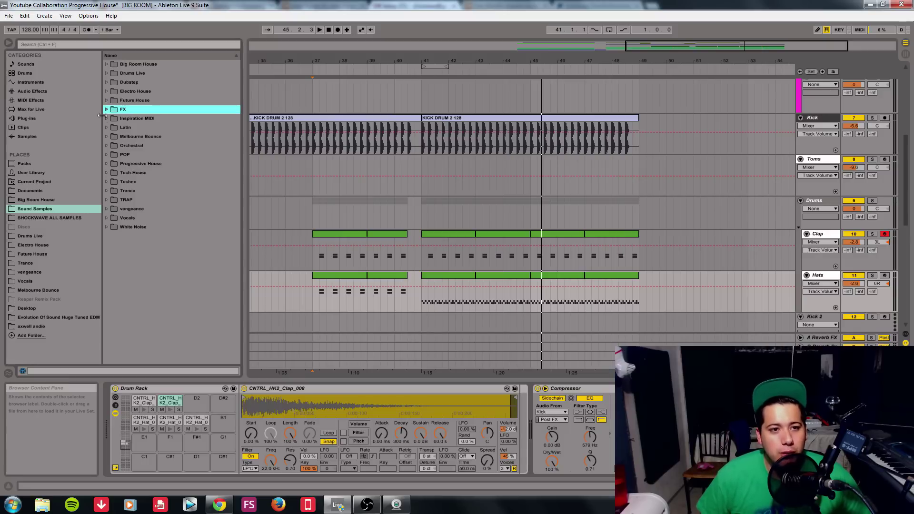
click(107, 118)
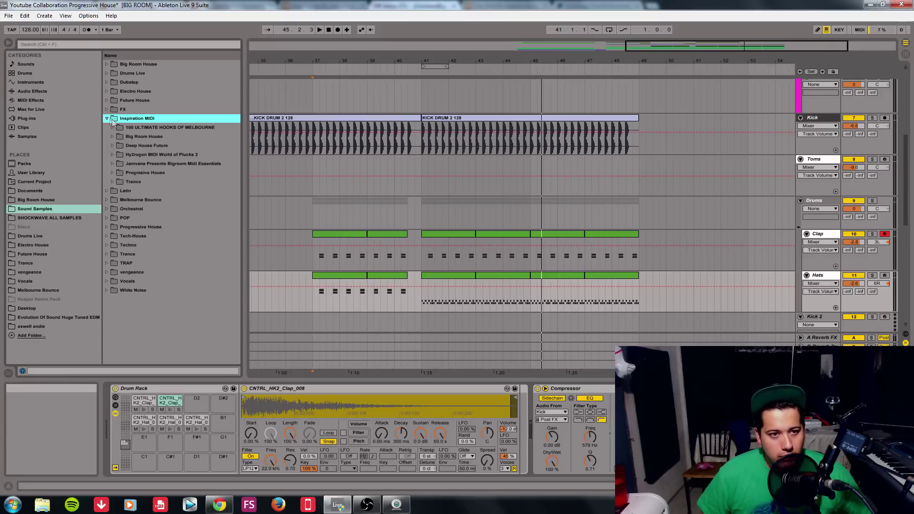
click(108, 118)
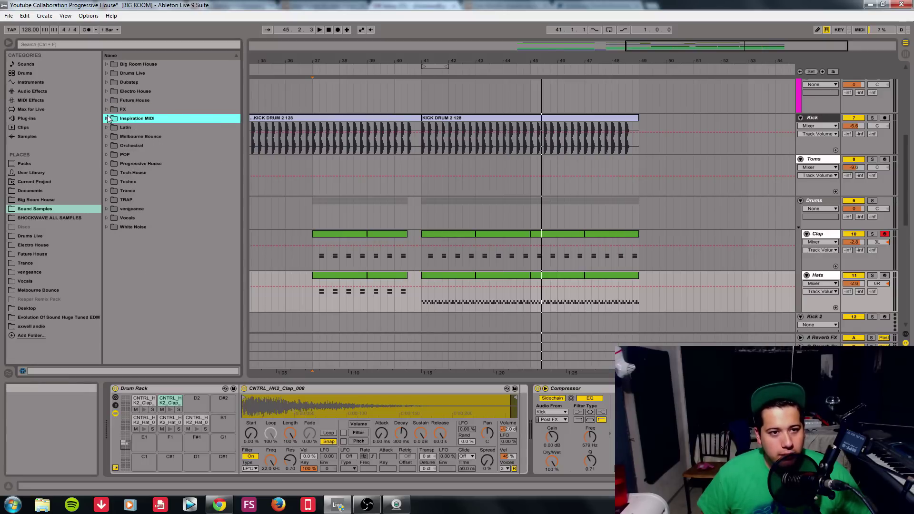
click(107, 73)
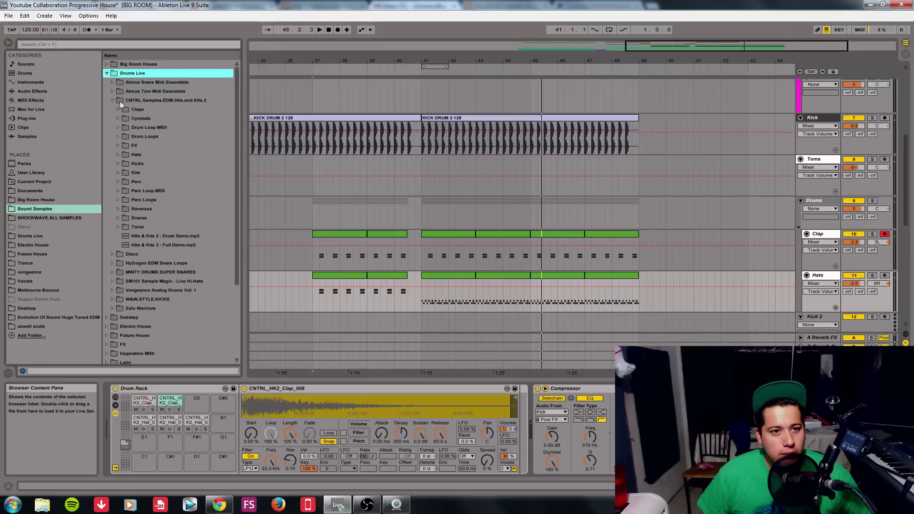
click(120, 92)
click(157, 138)
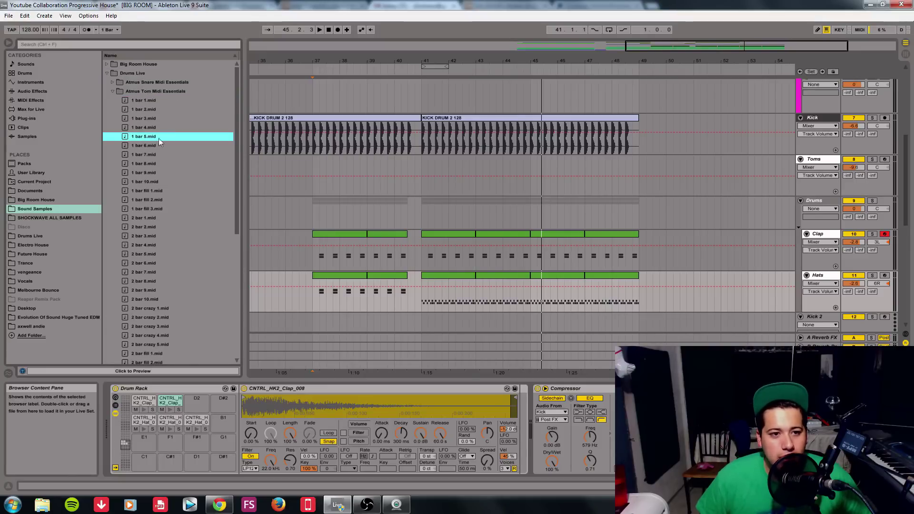
drag(141, 142, 425, 187)
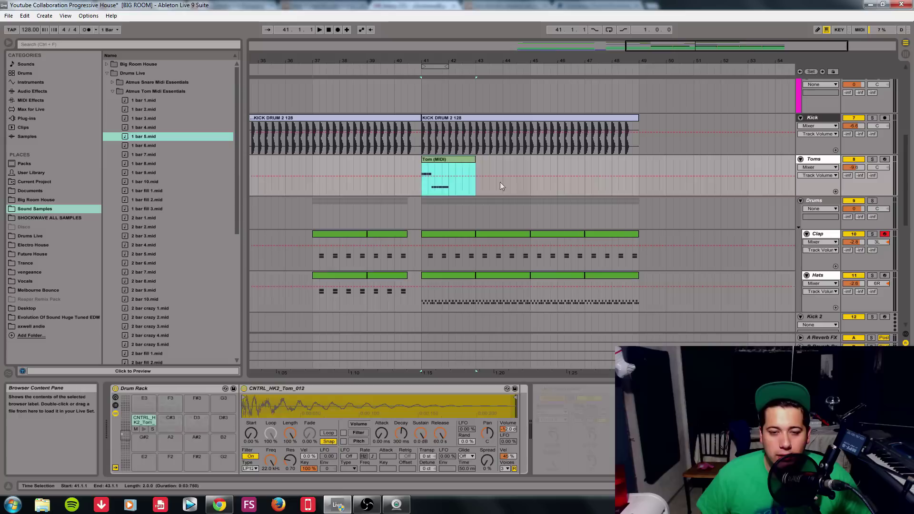
Step: Shorten the Tom clip at bar 41 to one bar, duplicate it twice and play the pattern from bar 41
key(space)
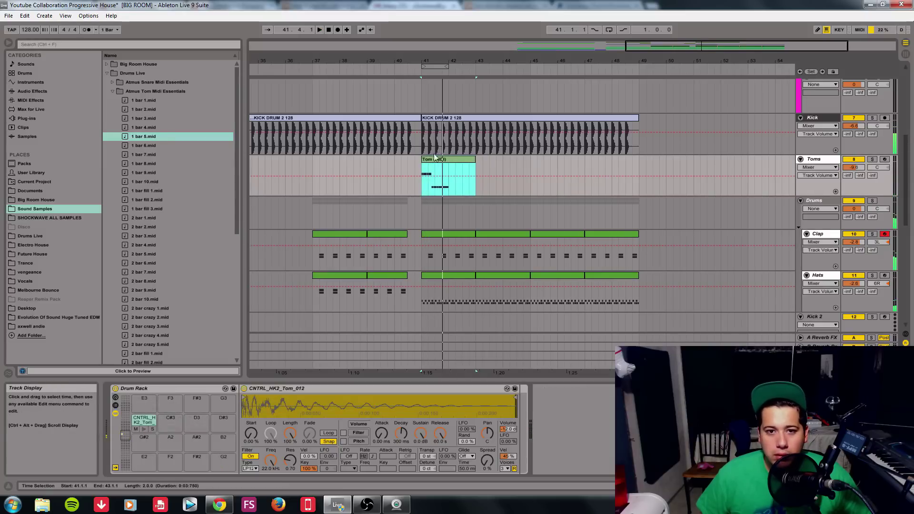
drag(475, 170, 437, 170)
key(space)
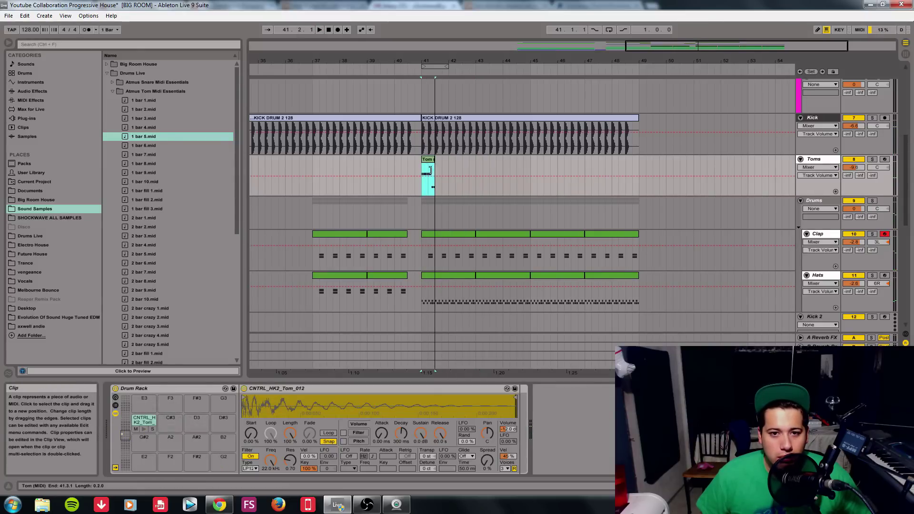
drag(657, 46, 725, 51)
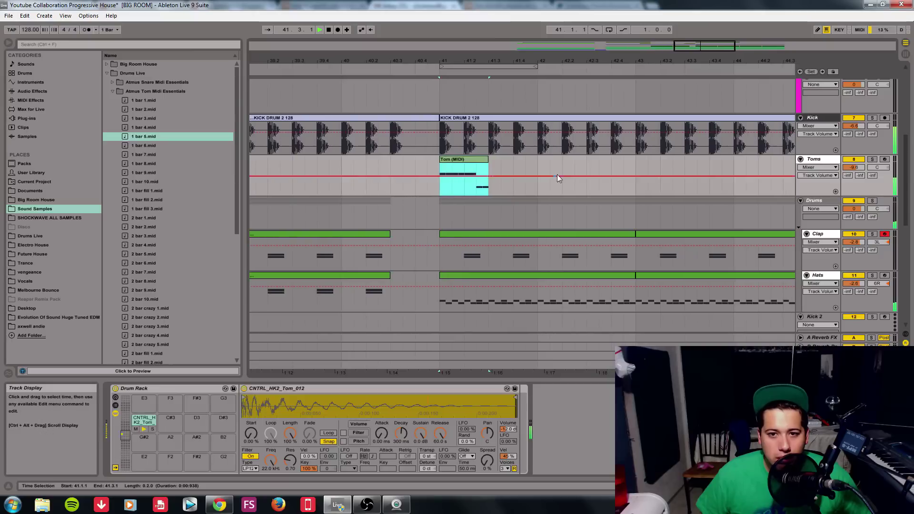
drag(490, 162, 532, 163)
key(ctrl+d)
key(ctrl+d)
click(441, 178)
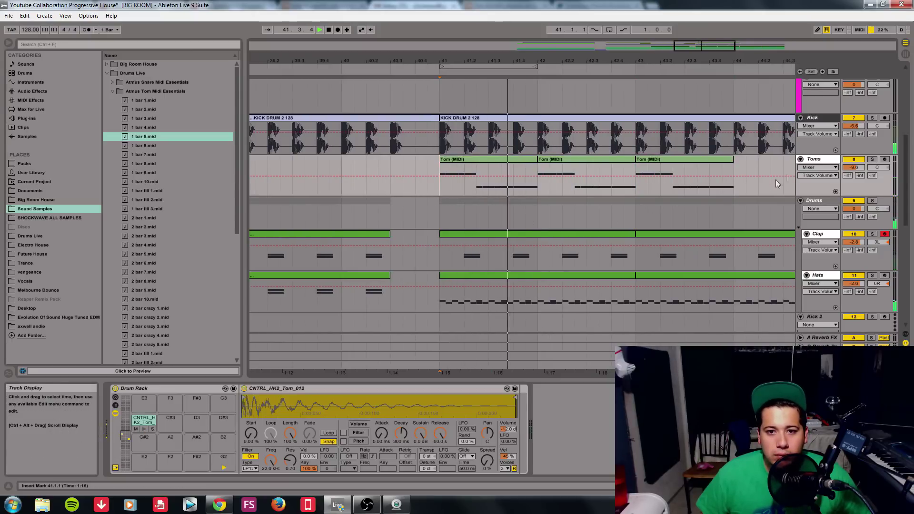
key(space)
Step: Try to move the CNTRL_HK2_Tom_012 pad from the Drum Rack into the arrangement
drag(138, 390, 376, 214)
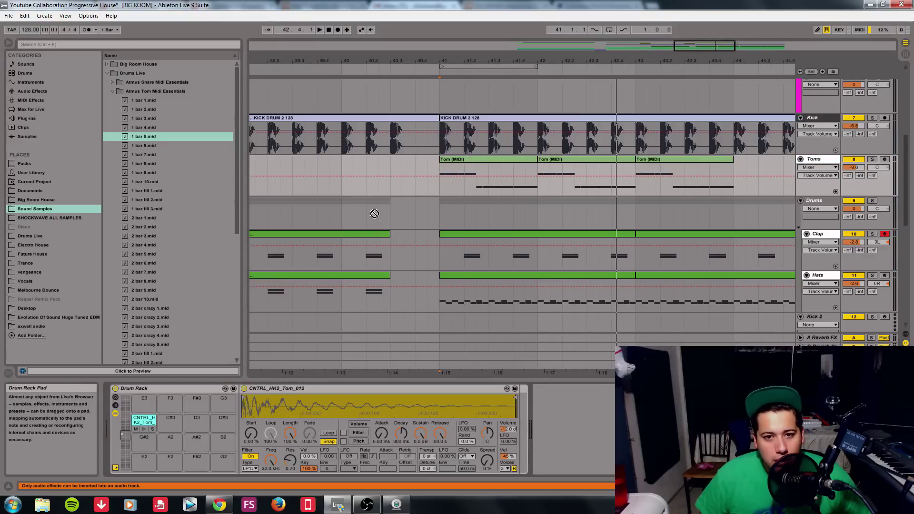
click(444, 267)
scroll(450, 200, up, 5)
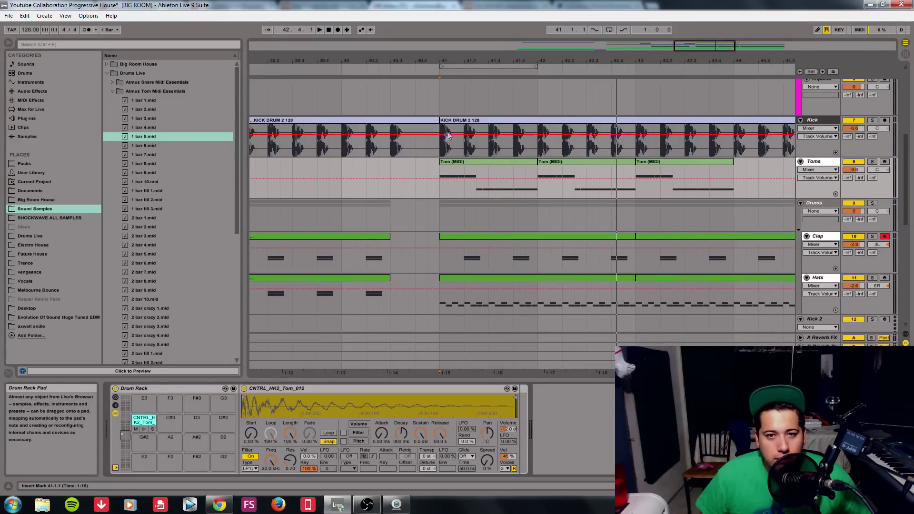
scroll(453, 130, up, 3)
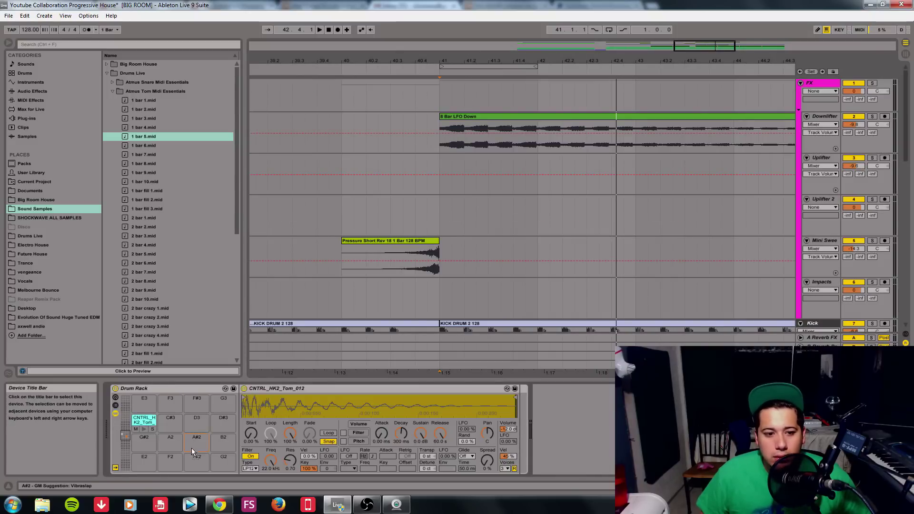
scroll(658, 210, down, 5)
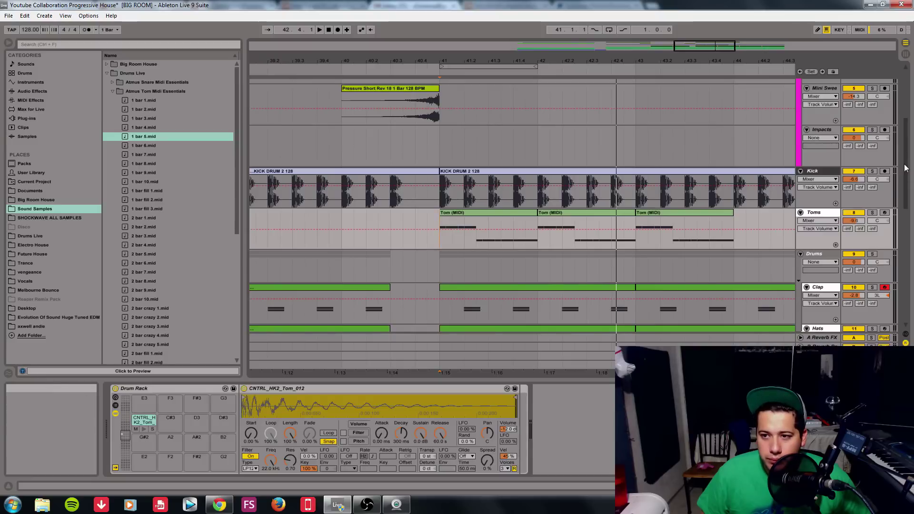
drag(906, 169, 906, 282)
Step: Try to move the Drum Rack's CNTRL_HK2_Tom_012 pad through Session View and return to the arrangement
click(146, 420)
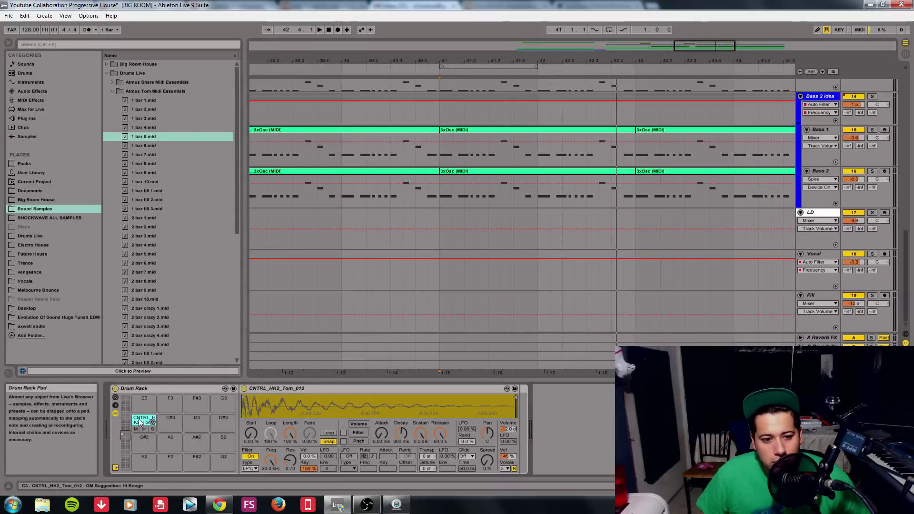
key(Tab)
key(Tab)
key(Tab)
key(Tab)
key(Tab)
drag(567, 66, 337, 72)
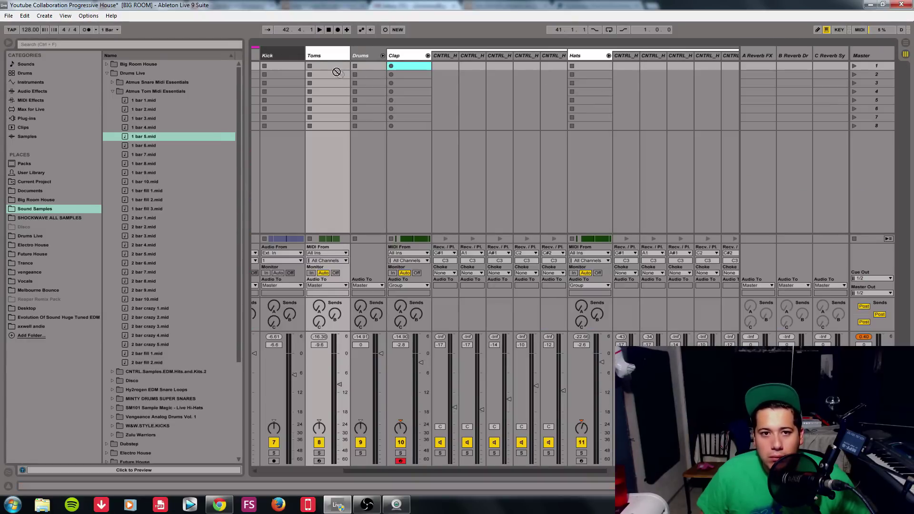
key(Tab)
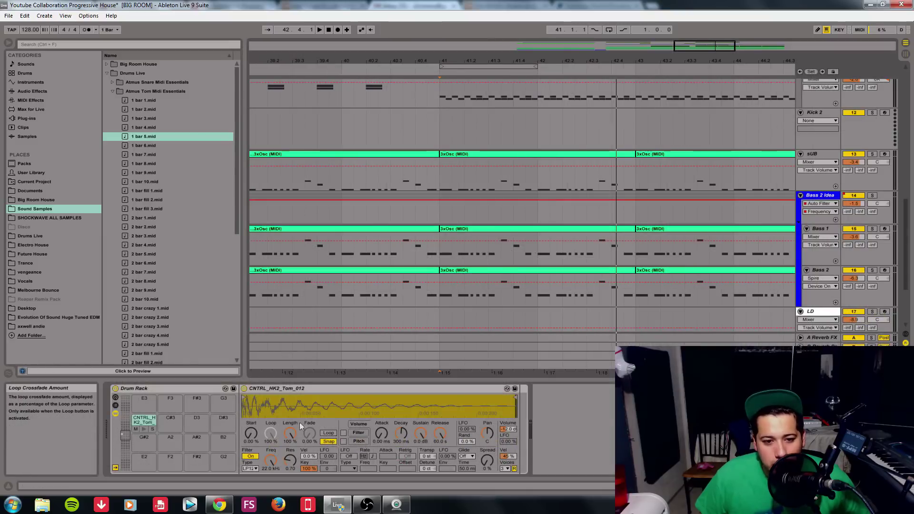
Step: Replace the Toms track's Drum Rack with a Sampler and load CNTRL_HK2_Tom_033.wav from Sound Samples into it
click(36, 84)
click(36, 89)
click(36, 84)
click(140, 137)
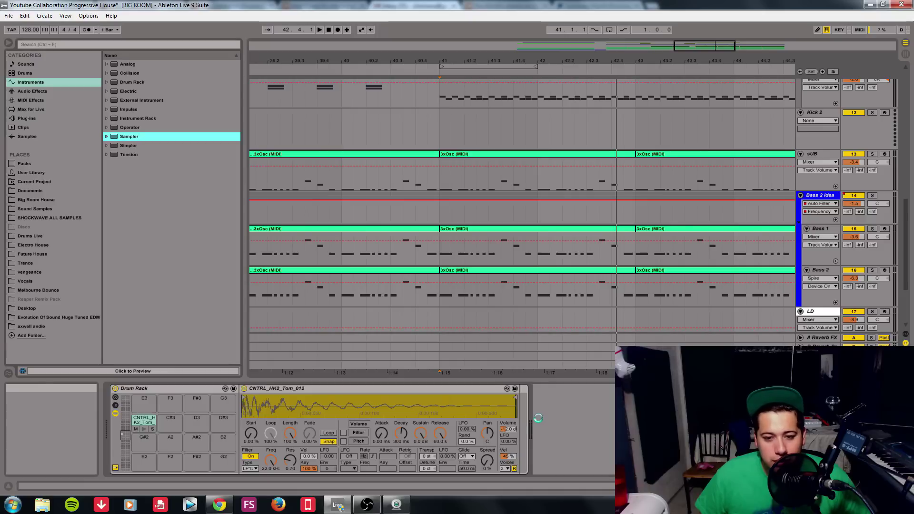
click(41, 208)
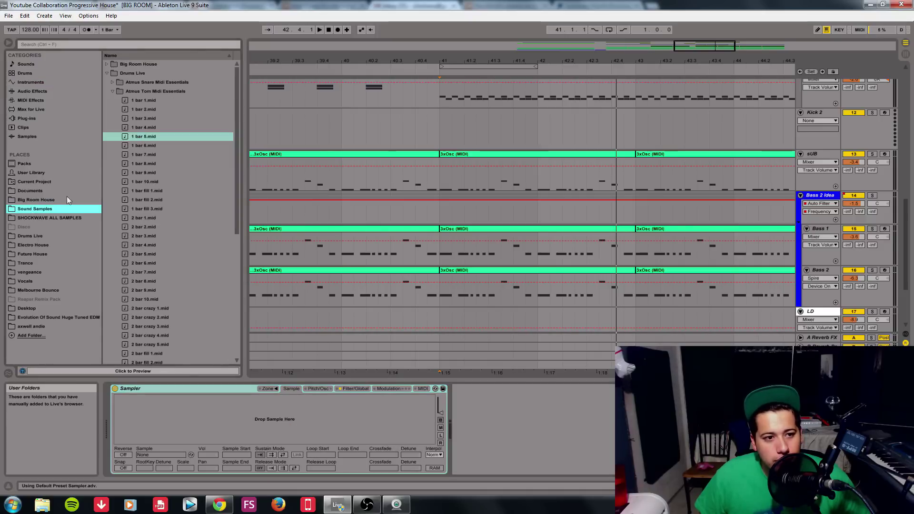
click(117, 92)
click(113, 101)
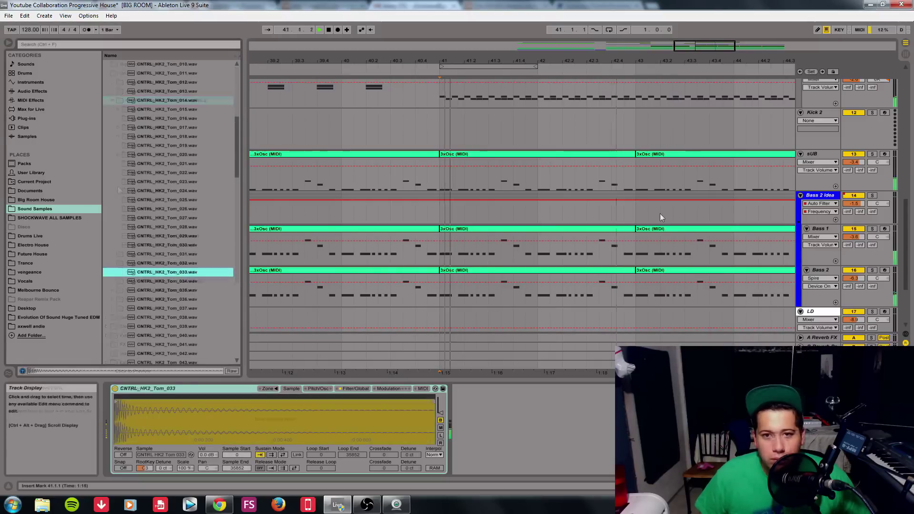
Step: Play from bar 41 with the Toms track soloed and select the first Tom clip
key(space)
scroll(659, 213, up, 5)
scroll(679, 214, up, 3)
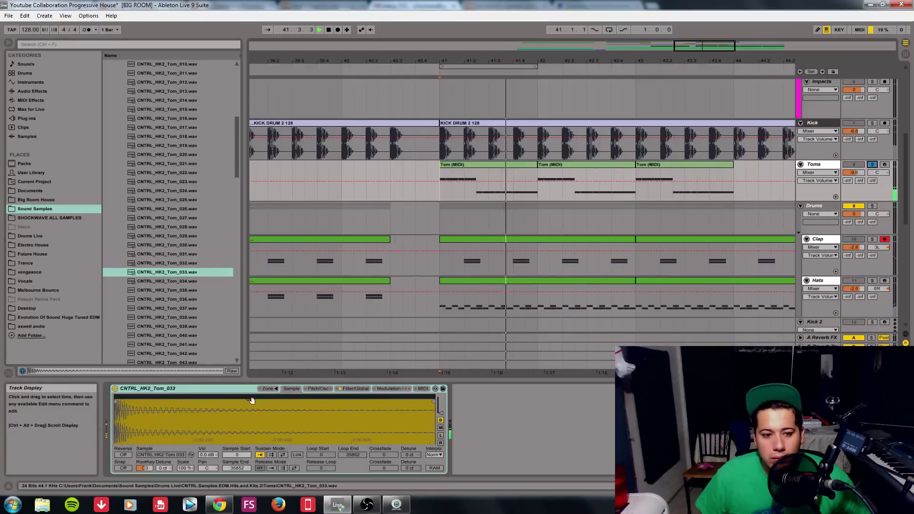
click(456, 164)
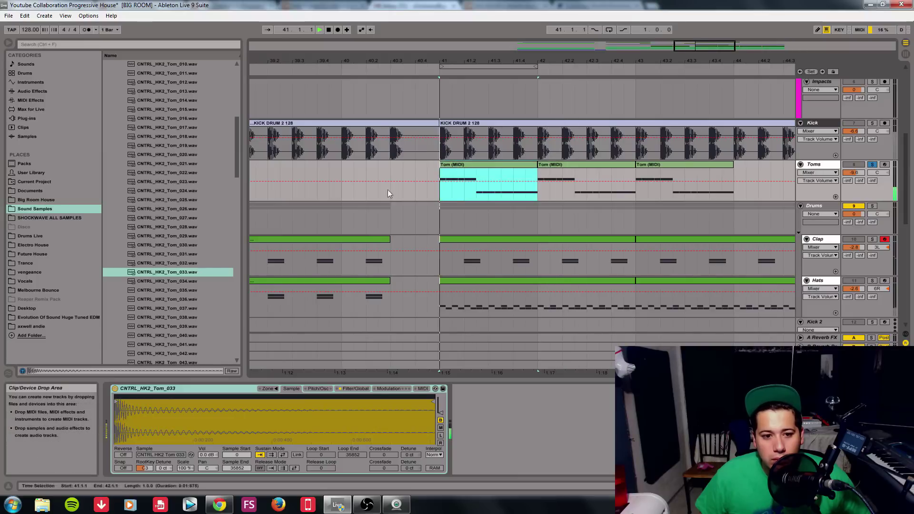
Step: Try CNTRL_HK2_Tom_034, 035, 036, 047 and 048 in the Sampler while playing the tom pattern
drag(144, 281, 185, 398)
drag(175, 291, 218, 413)
drag(179, 299, 215, 421)
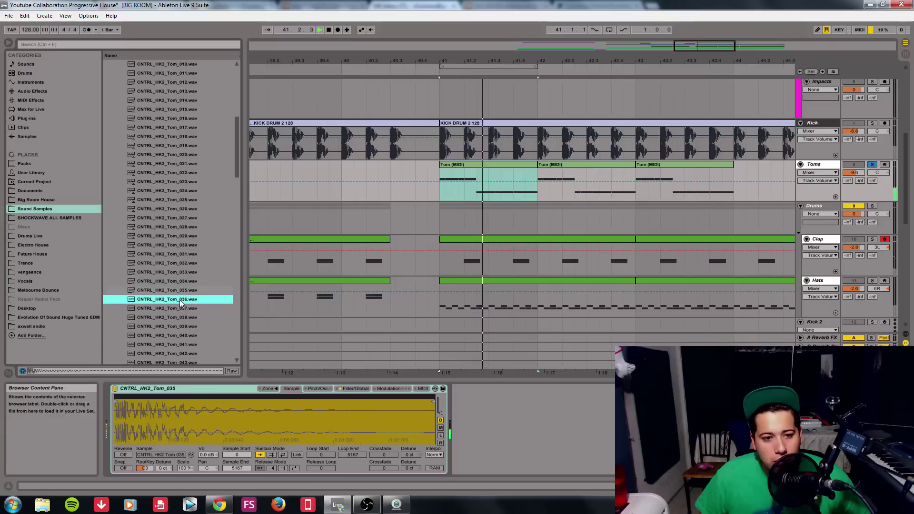
scroll(178, 314, down, 5)
drag(175, 300, 214, 419)
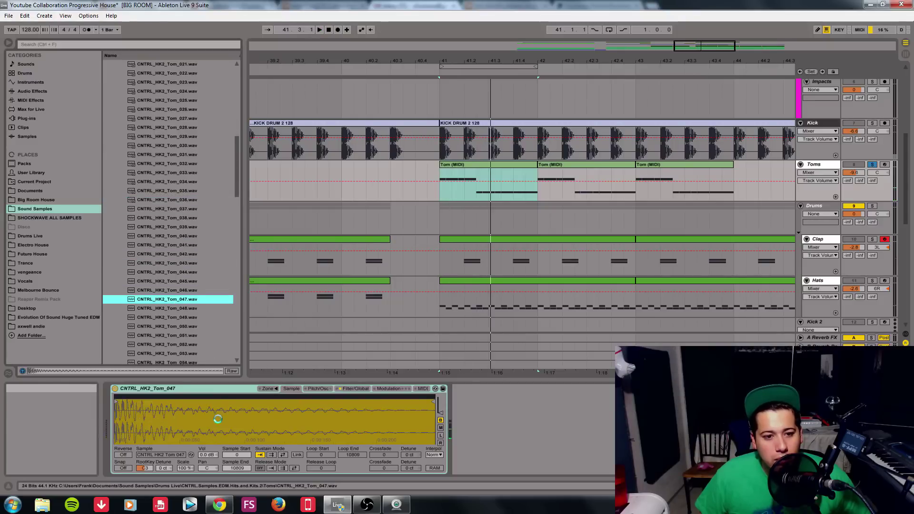
scroll(172, 286, down, 5)
drag(167, 262, 198, 423)
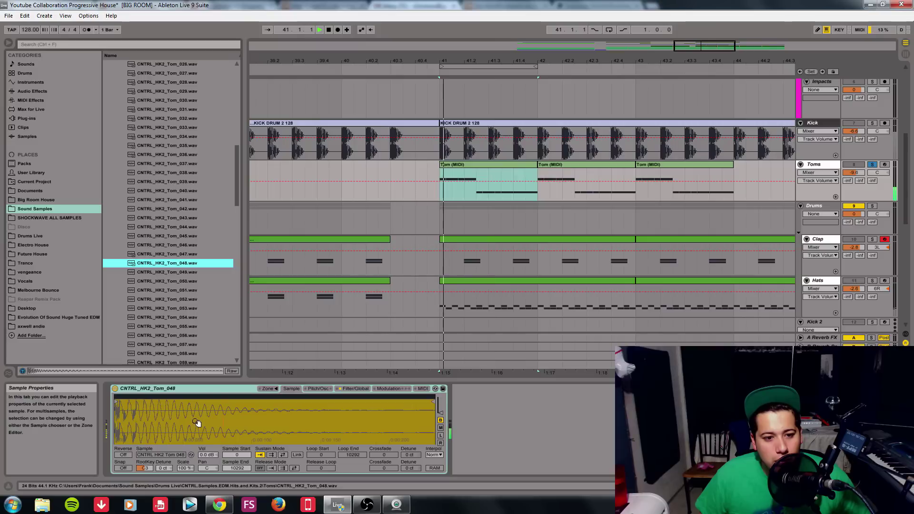
Step: Try CNTRL_HK2_Tom_053, 054 and 060 in the Sampler during playback of the tom pattern
click(142, 309)
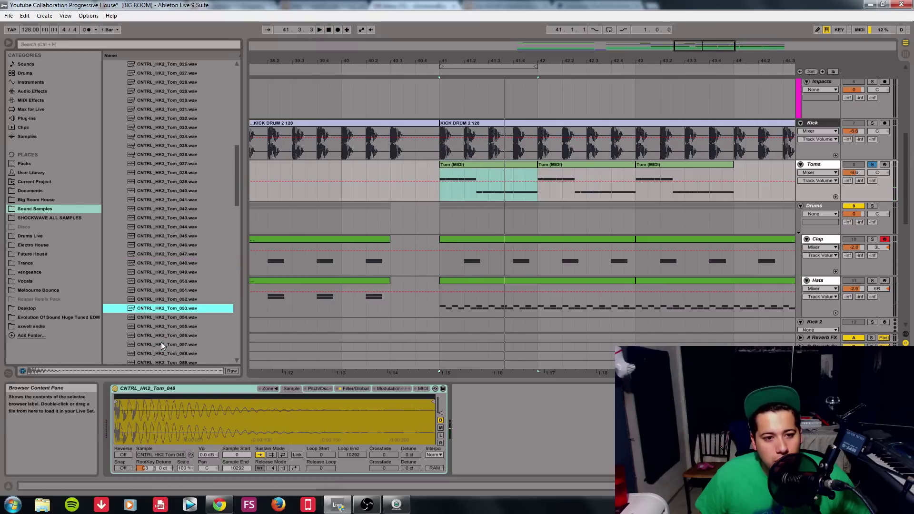
drag(162, 311, 181, 451)
scroll(177, 358, down, 5)
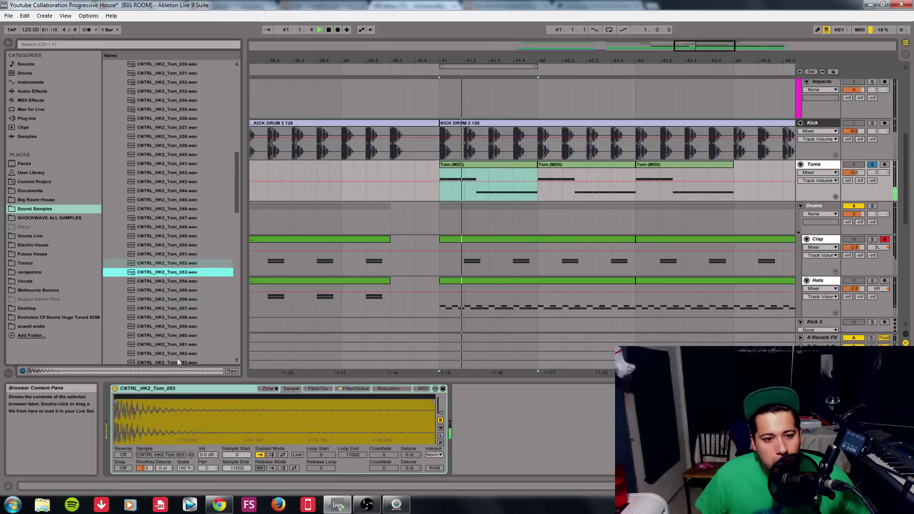
drag(175, 276, 208, 443)
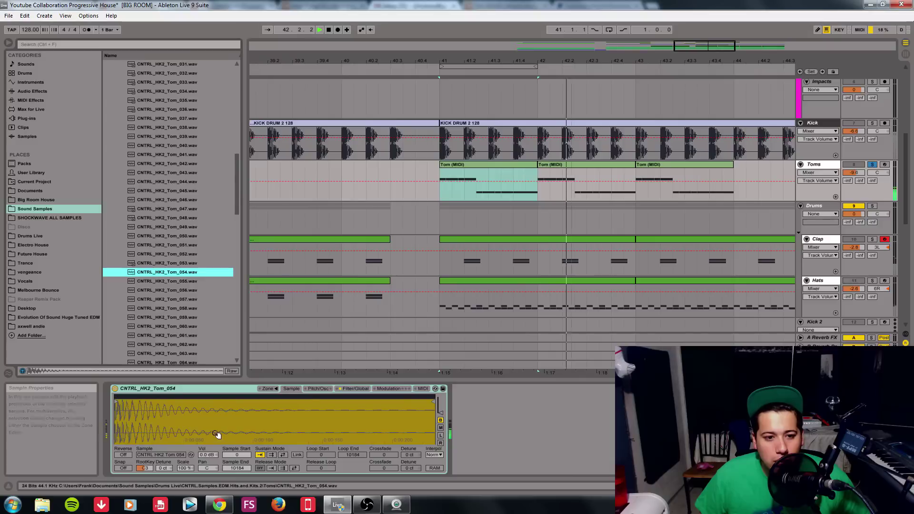
drag(181, 326, 197, 418)
scroll(230, 273, down, 6)
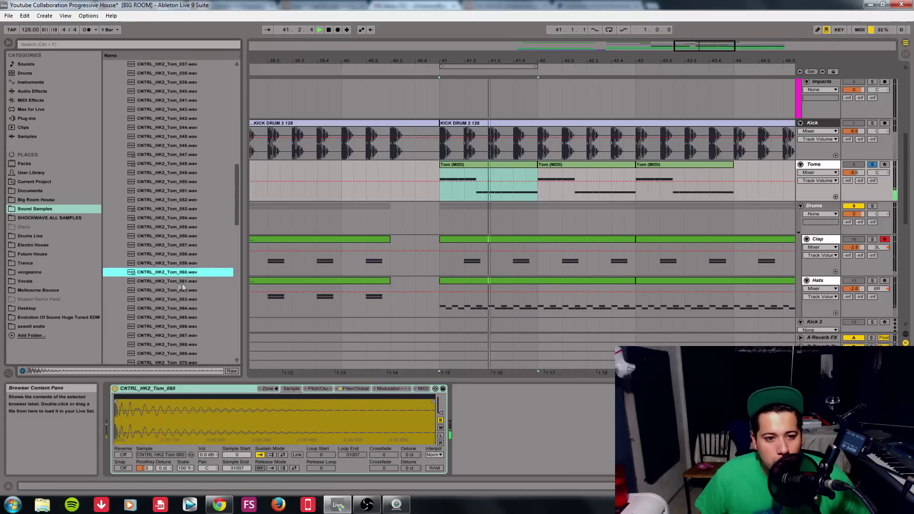
Step: Try CNTRL_HK2_Tom_061, 062, 063 and 065 in the Sampler against the tom pattern
drag(182, 284, 238, 435)
drag(178, 291, 205, 429)
drag(176, 301, 205, 428)
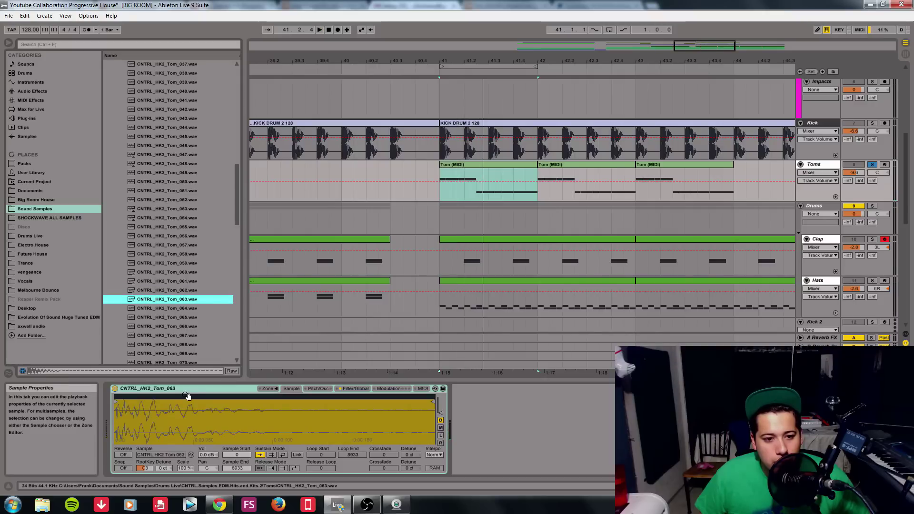
click(173, 318)
scroll(194, 298, down, 4)
key(space)
Step: Preview CNTRL_HK2_Tom_066 and 067, load CNTRL_HK2_Tom_068.wav into the Sampler and listen to the pattern
click(168, 263)
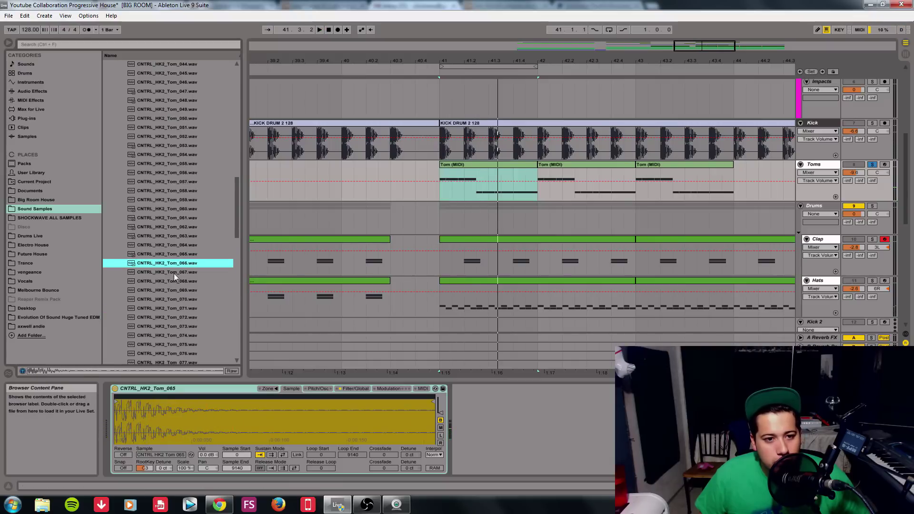
click(175, 272)
click(174, 281)
drag(175, 283, 205, 413)
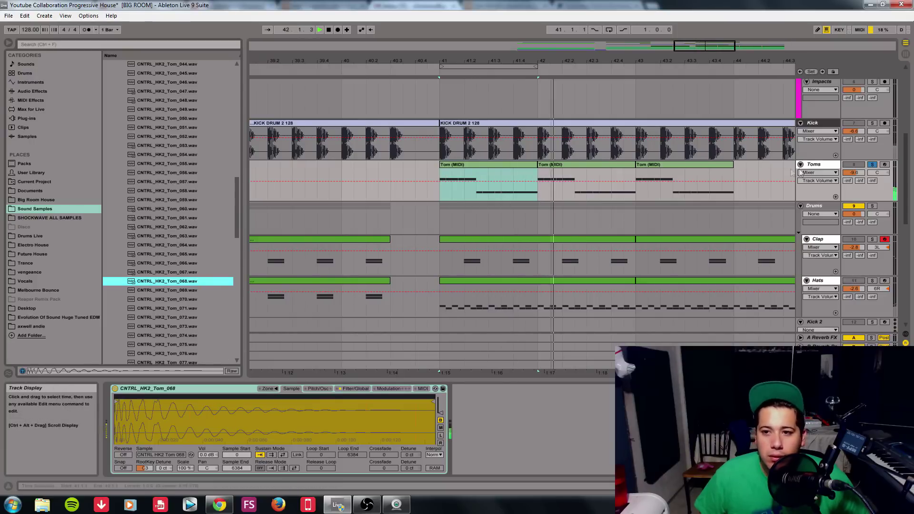
key(space)
Step: Open the first Tom clip, select all its notes and play from bar 41, turning off the Toms solo
double_click(518, 165)
key(space)
key(space)
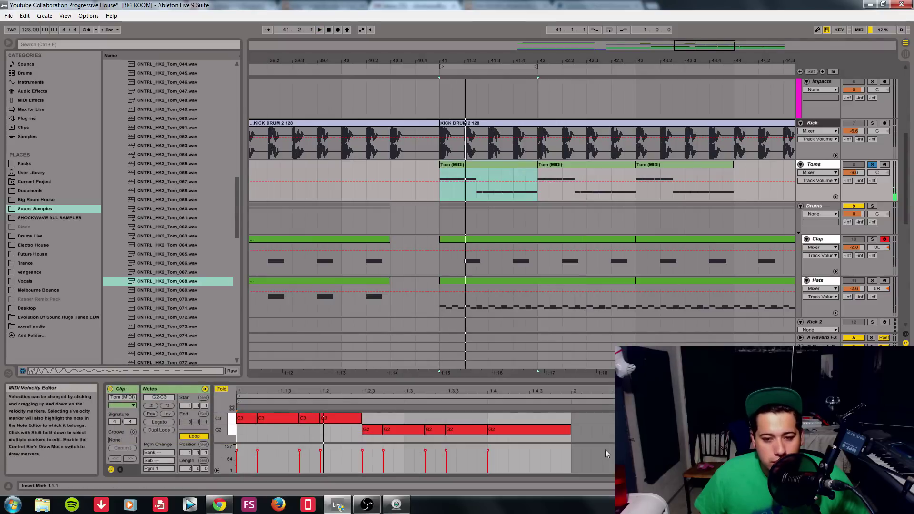
key(ctrl+a)
key(space)
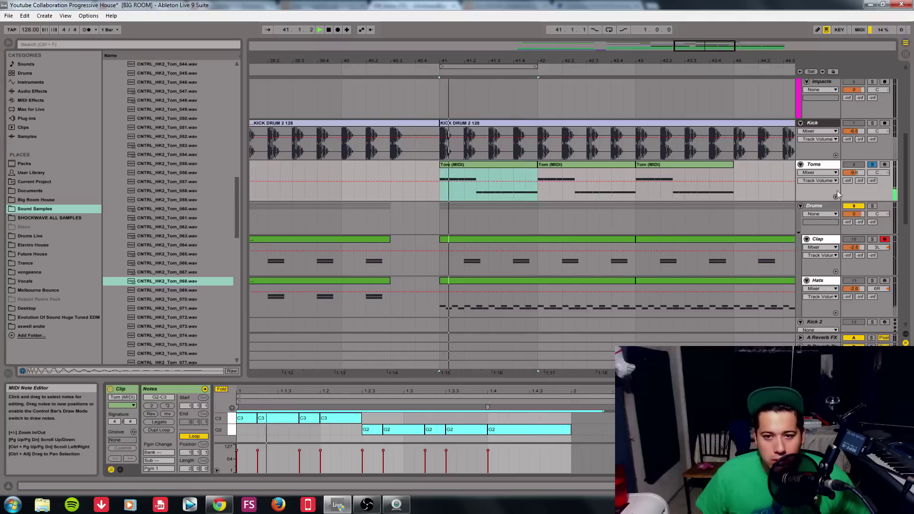
click(872, 164)
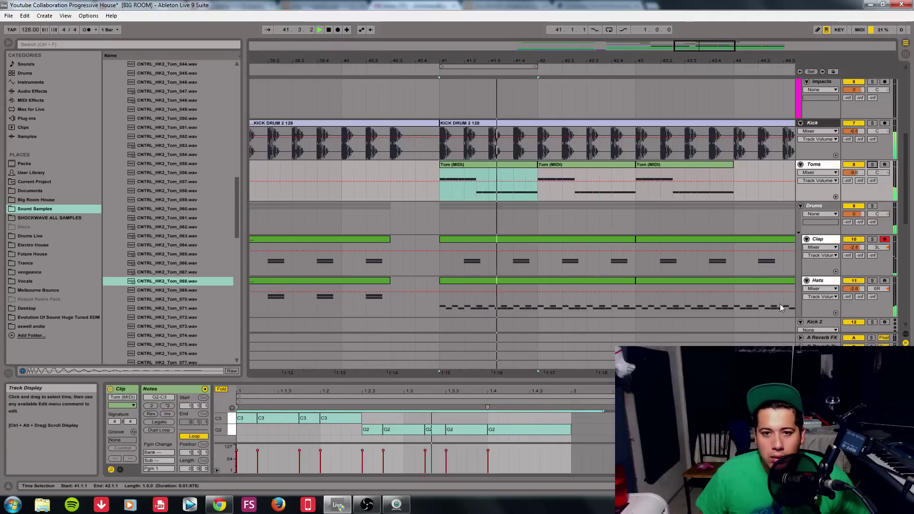
Step: Stop playback and move the G2 notes in the second half of the first Tom clip up to C3
scroll(780, 304, up, 2)
scroll(166, 264, up, 2)
scroll(168, 265, up, 5)
click(484, 205)
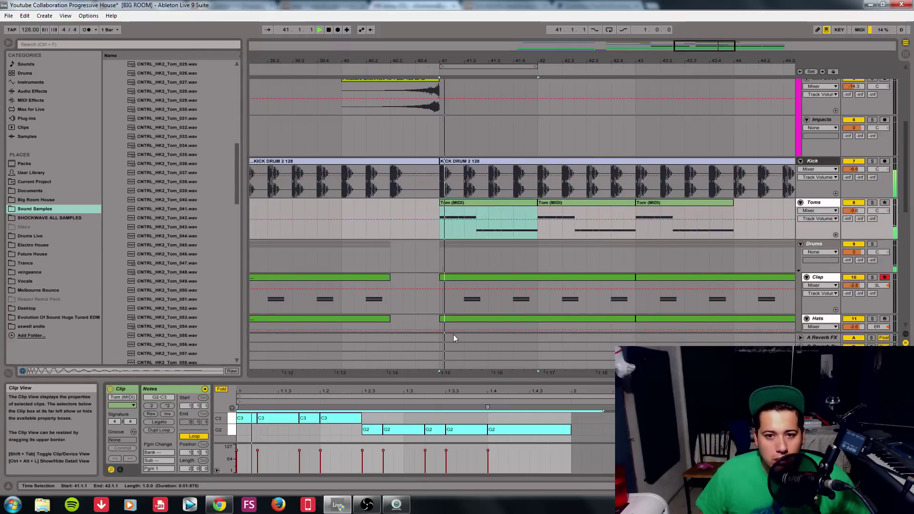
key(space)
drag(587, 422, 382, 447)
key(Up)
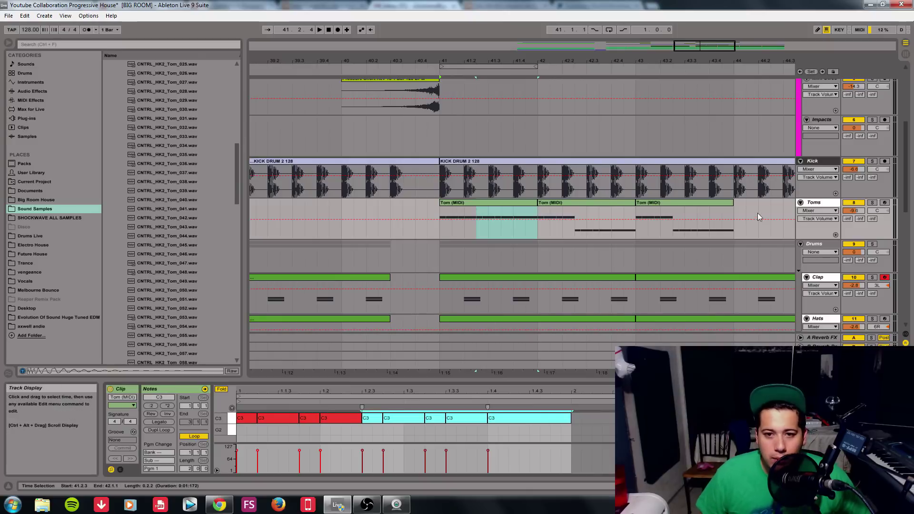
Step: Add a Spectrum audio effect after the Sampler on the Toms track
click(815, 203)
click(32, 91)
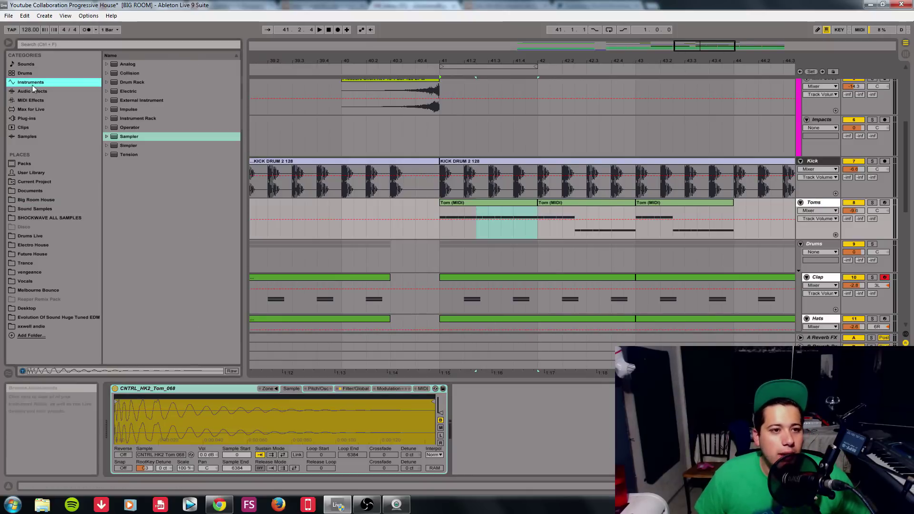
scroll(235, 167, down, 1)
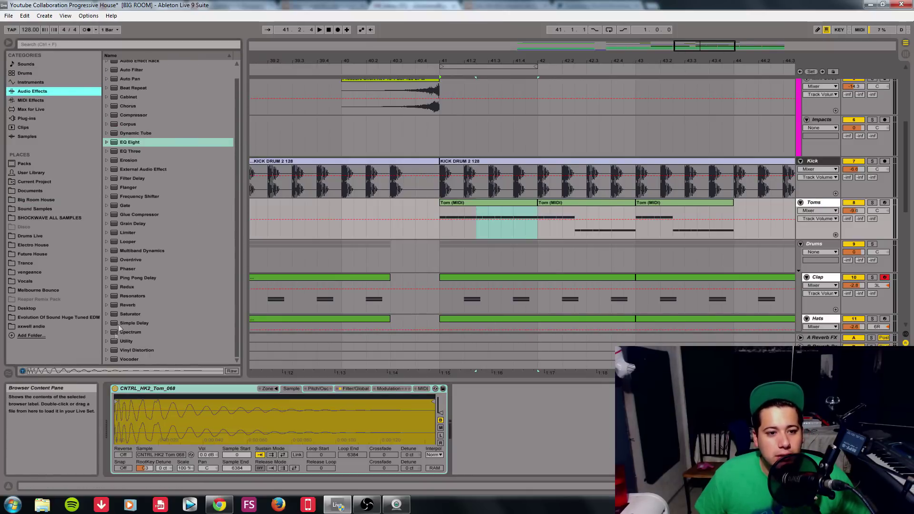
click(136, 351)
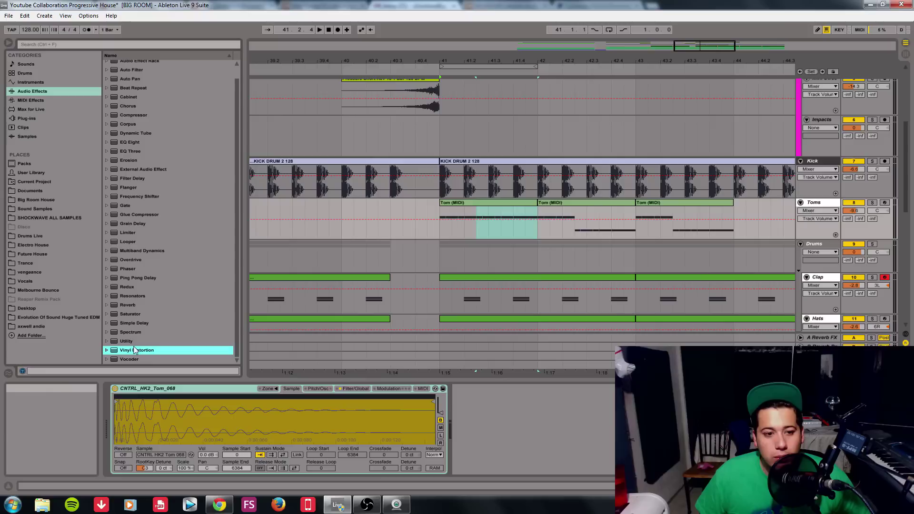
click(134, 342)
click(134, 324)
click(132, 332)
drag(134, 336, 479, 392)
Step: Expand the Spectrum display, solo the Toms track and examine the tom's frequency peaks while playing from bar 41
click(465, 389)
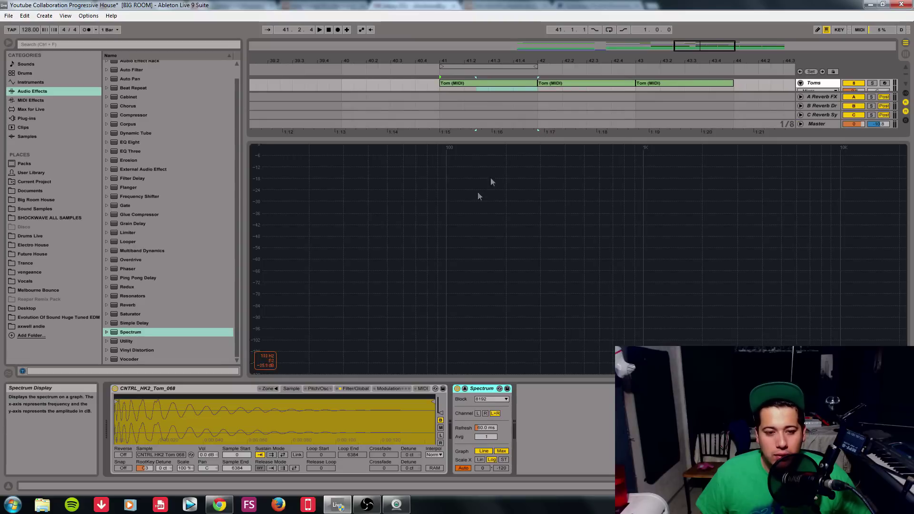
drag(523, 139, 523, 173)
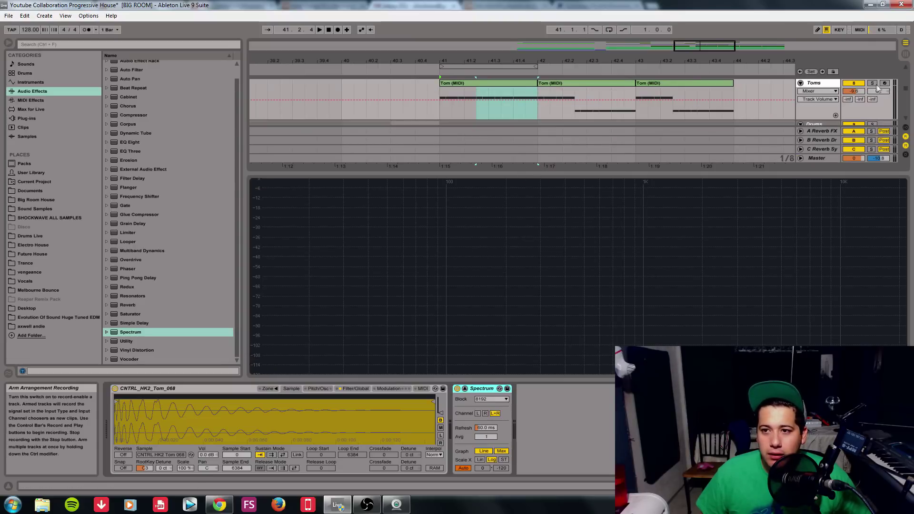
click(872, 84)
click(853, 83)
key(space)
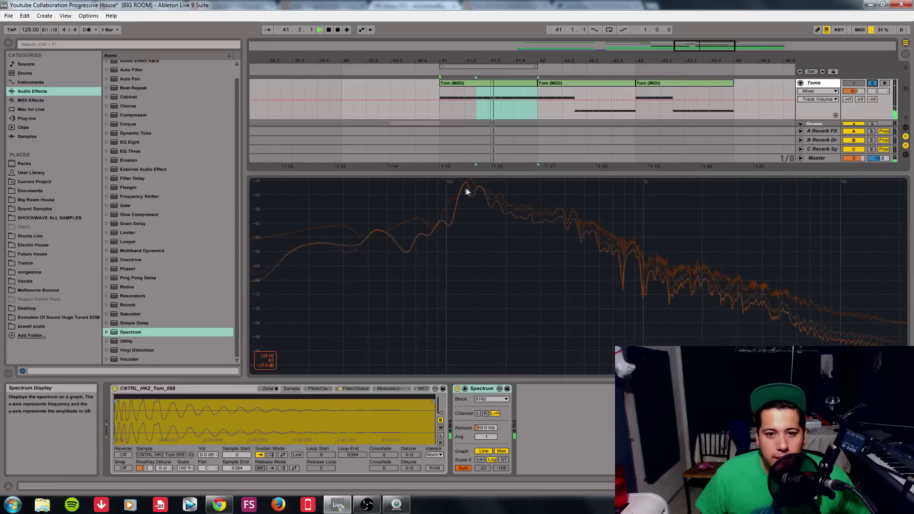
key(space)
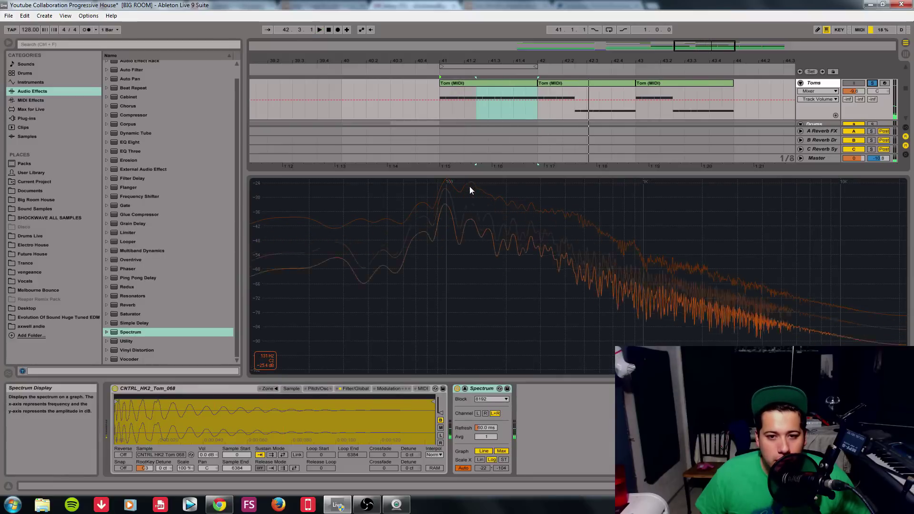
key(space)
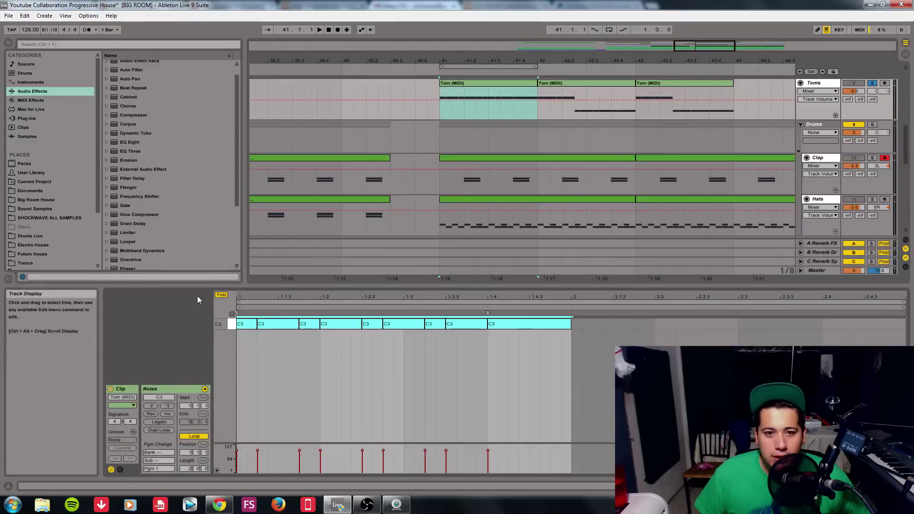
Step: Unfold the note editor of the first Tom clip, transpose all its notes down to F2 and play the result
click(222, 296)
drag(624, 401, 1, 213)
key(Down)
key(Down)
key(Down)
key(Down)
key(Down)
key(Down)
key(Down)
key(space)
key(space)
Step: Duplicate the F2 Tom clip over the following two bars and play it from bar 41
click(530, 84)
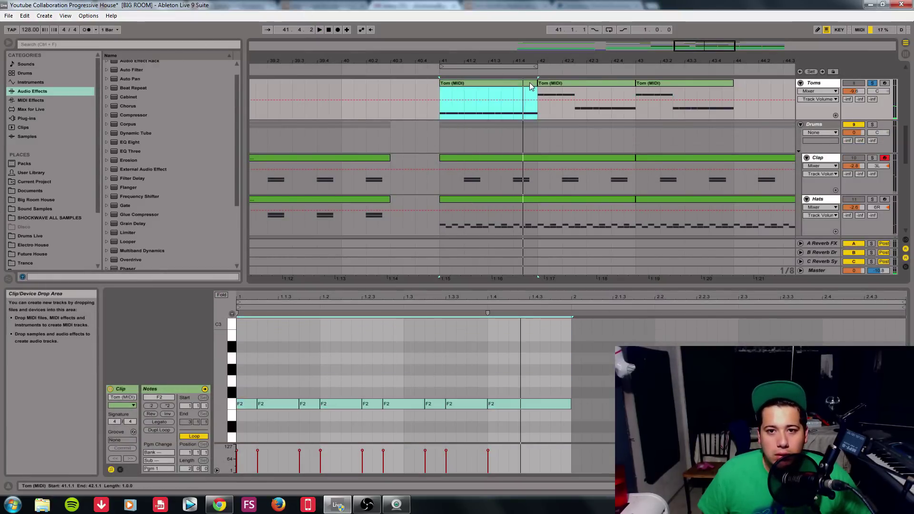
key(ctrl+d)
key(ctrl+d)
click(465, 142)
key(space)
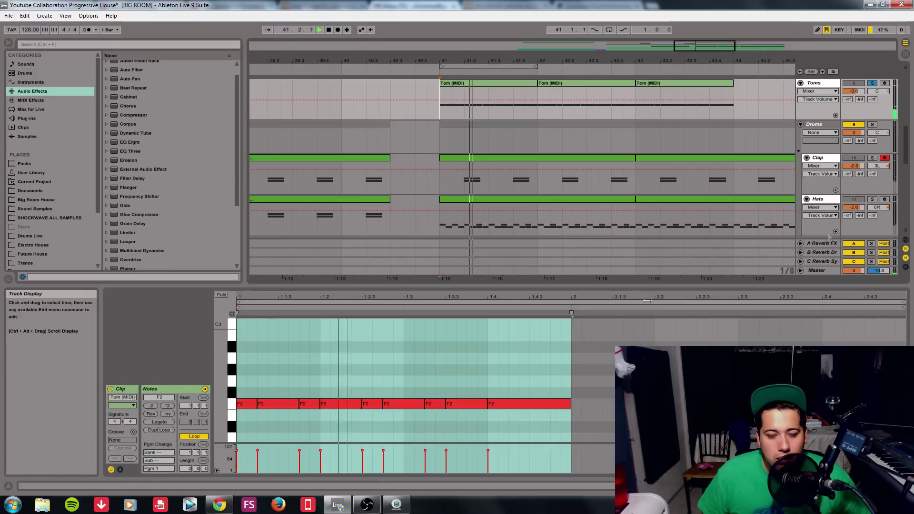
key(space)
Step: Lower the last three notes of the first Tom clip to D#2 and audition the pattern
click(412, 405)
drag(415, 432, 529, 402)
drag(444, 424, 688, 370)
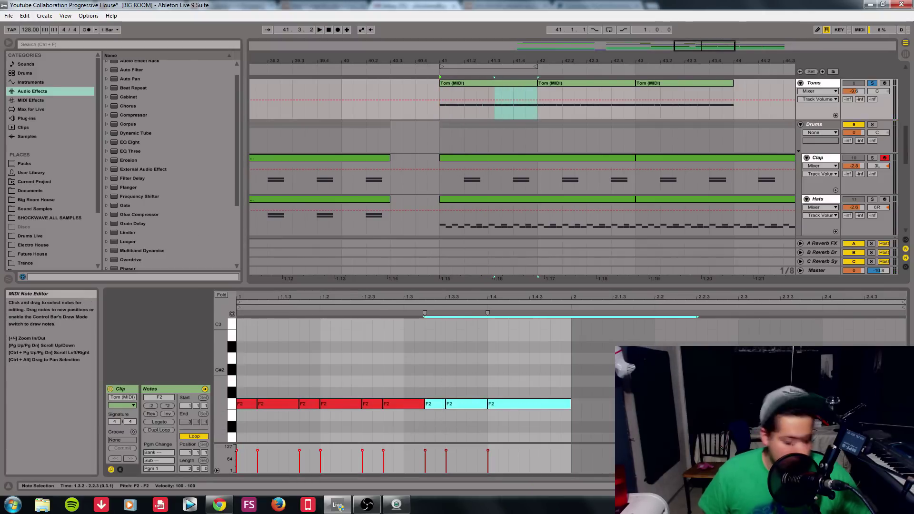
key(Up)
key(Up)
key(Up)
key(Down)
key(Down)
key(Down)
key(Down)
key(Down)
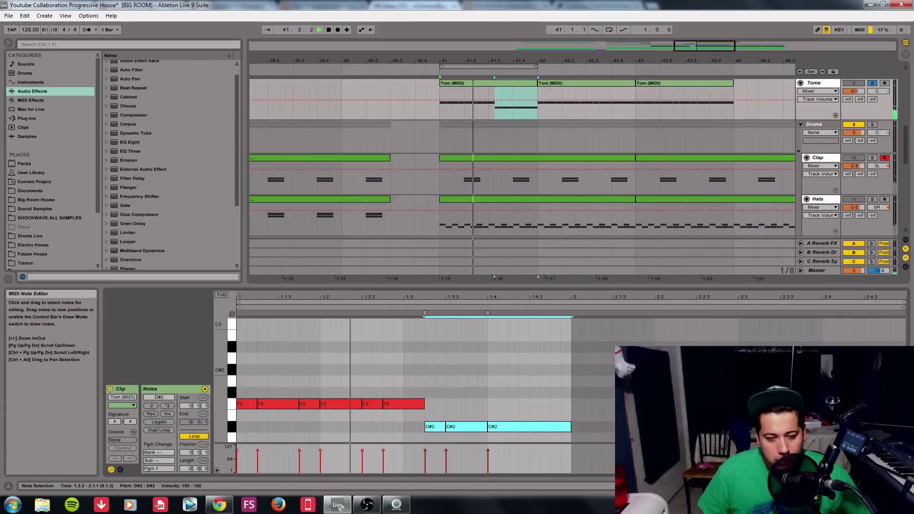
key(space)
Step: Duplicate the first Tom clip with its D#2 ending over the next two bars and play it from bar 41 without the Toms solo
click(527, 84)
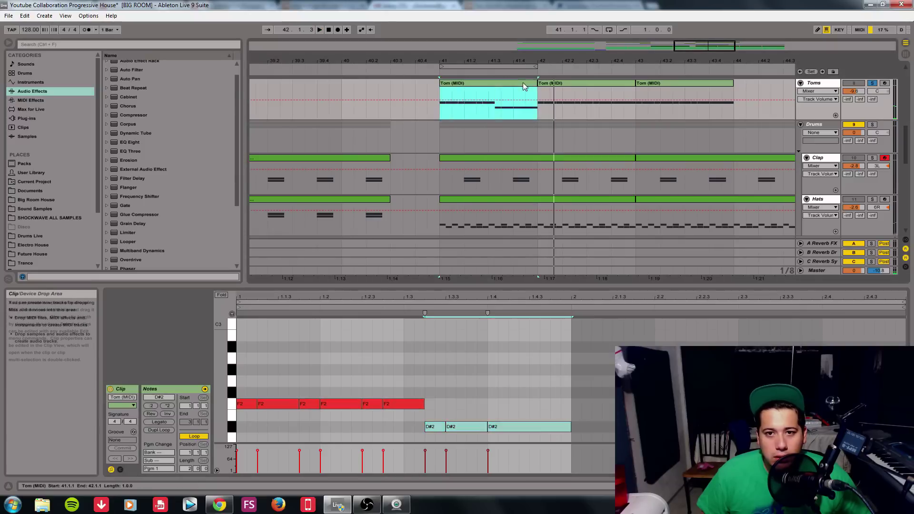
key(ctrl+d)
key(ctrl+d)
click(872, 83)
click(448, 110)
key(space)
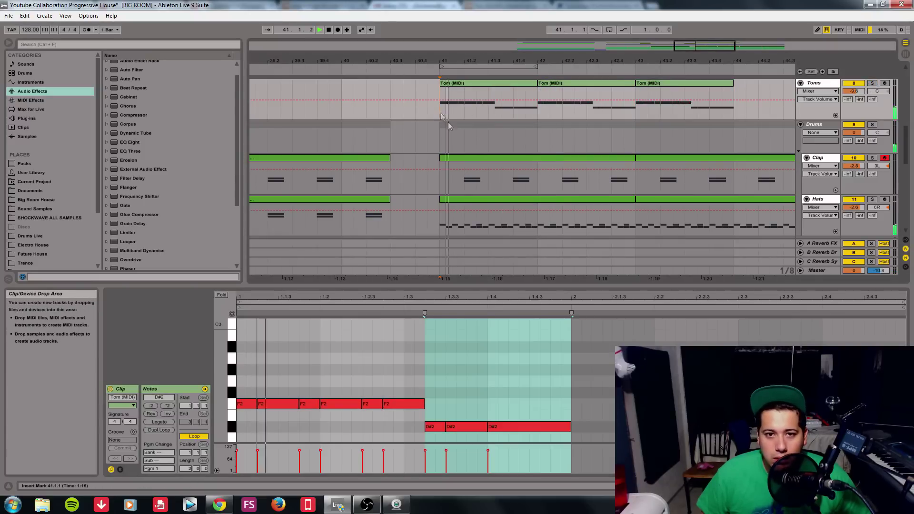
Step: Hide the clip detail view and raise the Toms track volume to -6.4 dB
drag(551, 283, 548, 452)
scroll(809, 162, up, 1)
drag(854, 139, 854, 131)
scroll(856, 138, up, 3)
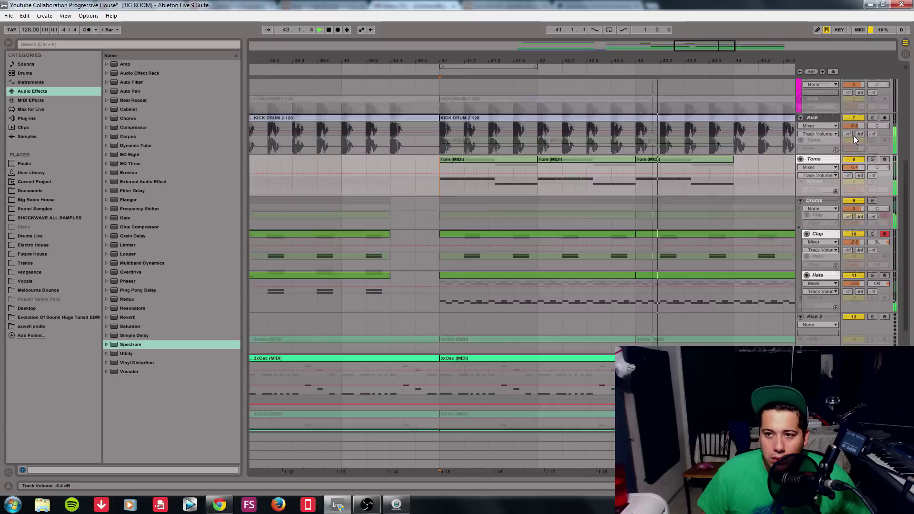
Step: Solo the Toms track together with the Drums group and listen from bar 41
key(space)
click(872, 119)
click(872, 159)
click(875, 210)
click(874, 202)
key(space)
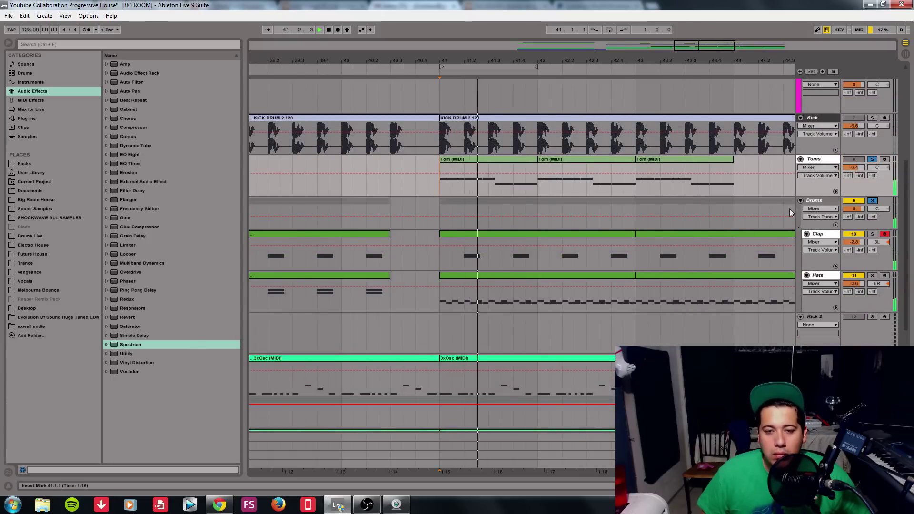
Step: Open the Sound Samples library and collapse the Toms folder in CNTRL.Samples.EDM.Hits.and.Kits.2
click(39, 201)
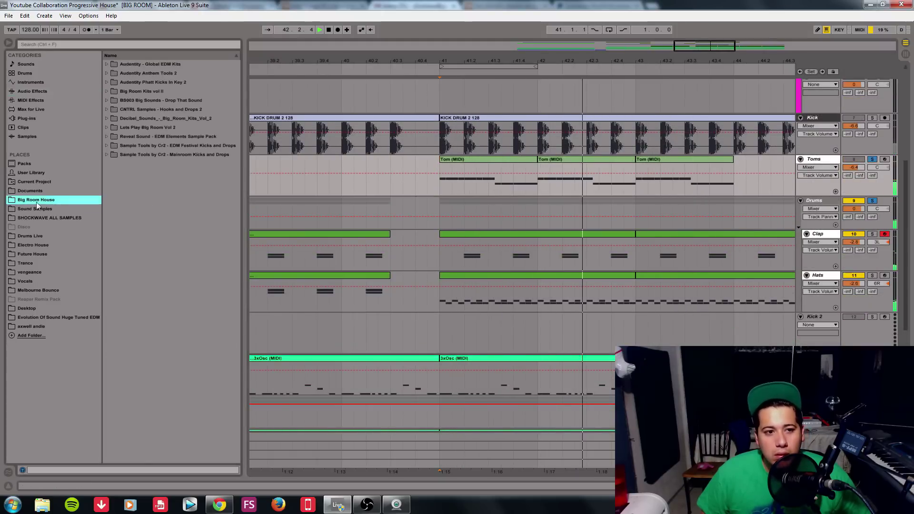
click(40, 209)
scroll(181, 229, up, 1)
scroll(248, 240, up, 2)
right_click(185, 128)
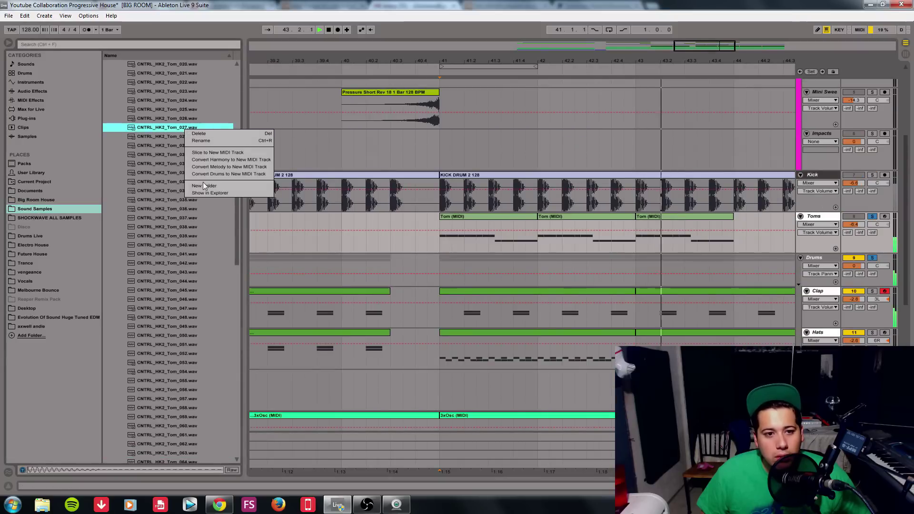
click(235, 219)
drag(235, 219, 247, 142)
click(119, 184)
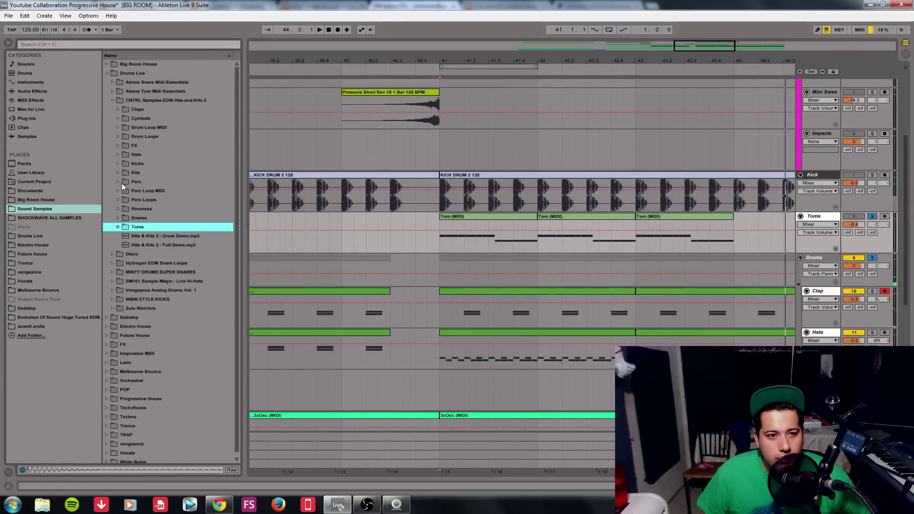
Step: Look through the Drum Loop MIDI and Drum Loops folders for a tom pattern and collapse the CNTRL sample pack
click(118, 127)
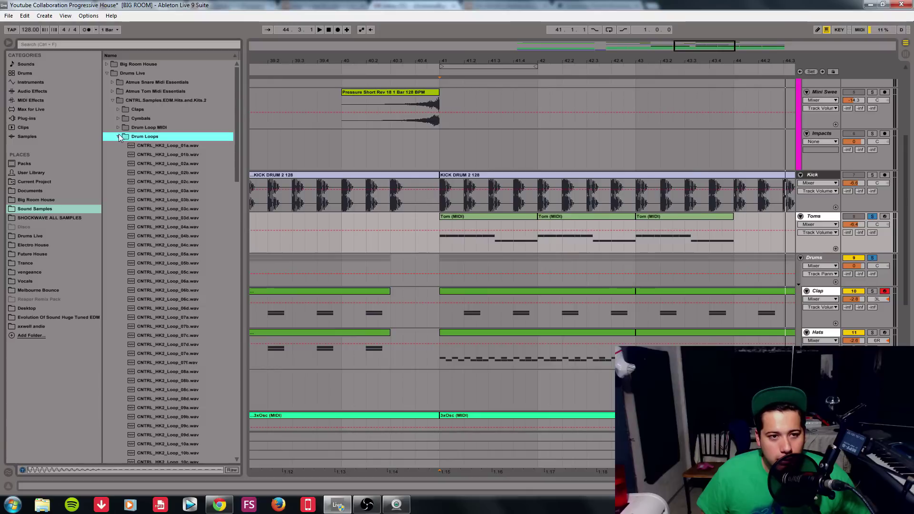
click(119, 127)
click(118, 137)
click(118, 137)
click(119, 128)
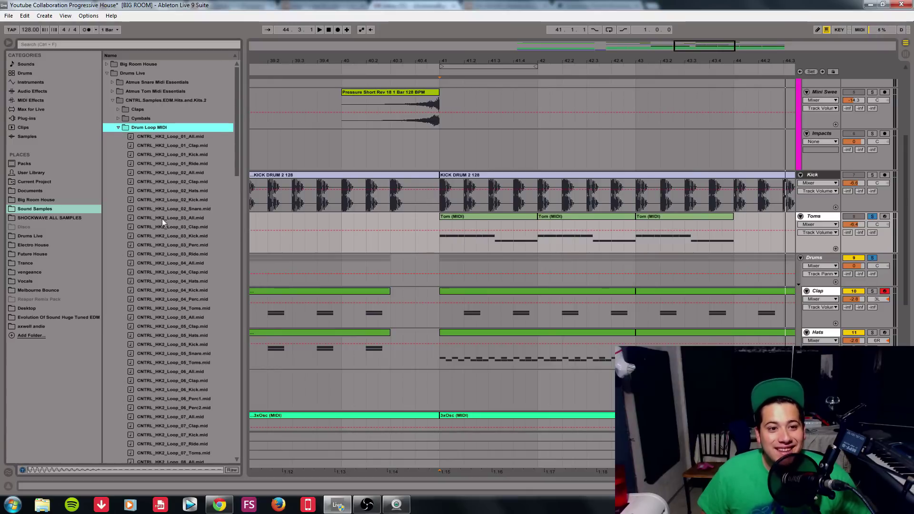
click(222, 44)
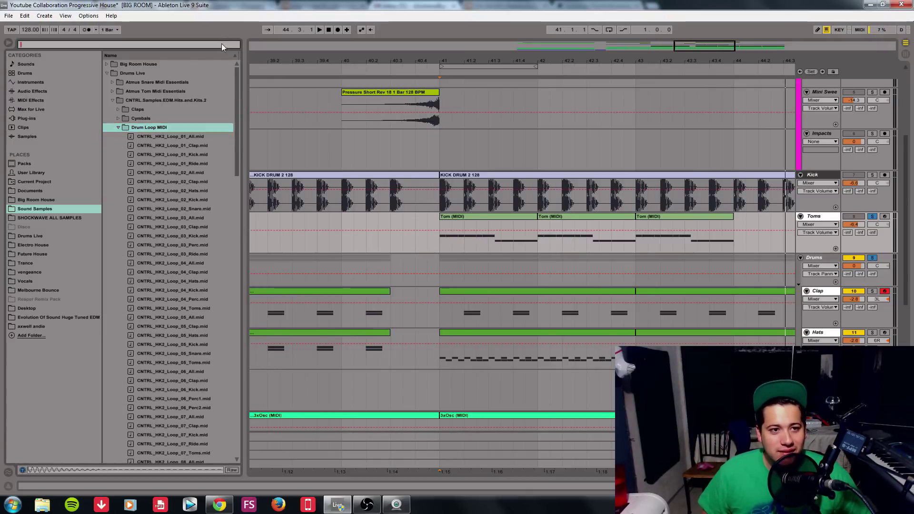
drag(237, 136, 233, 392)
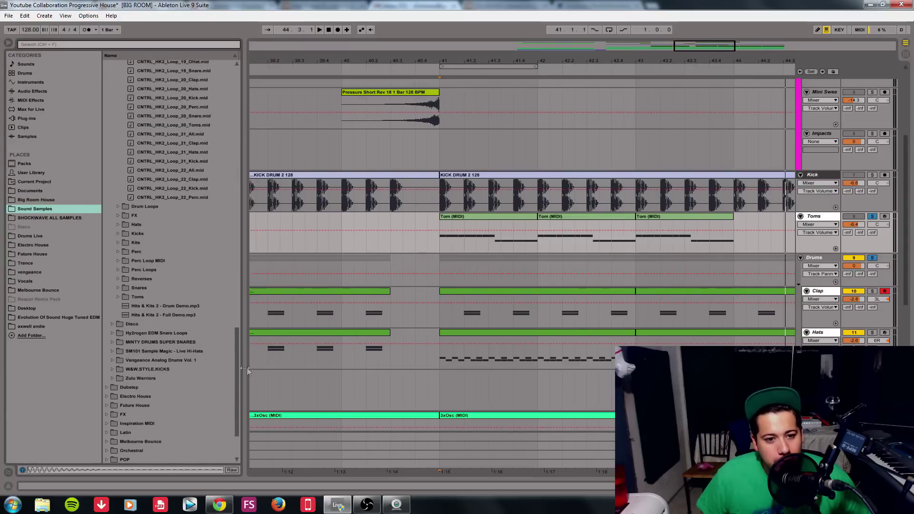
drag(237, 370, 303, 107)
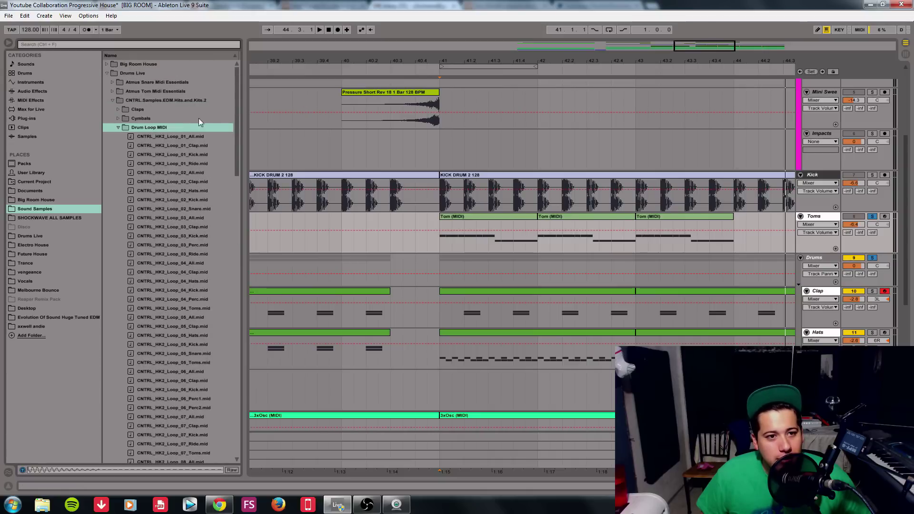
click(118, 128)
click(113, 100)
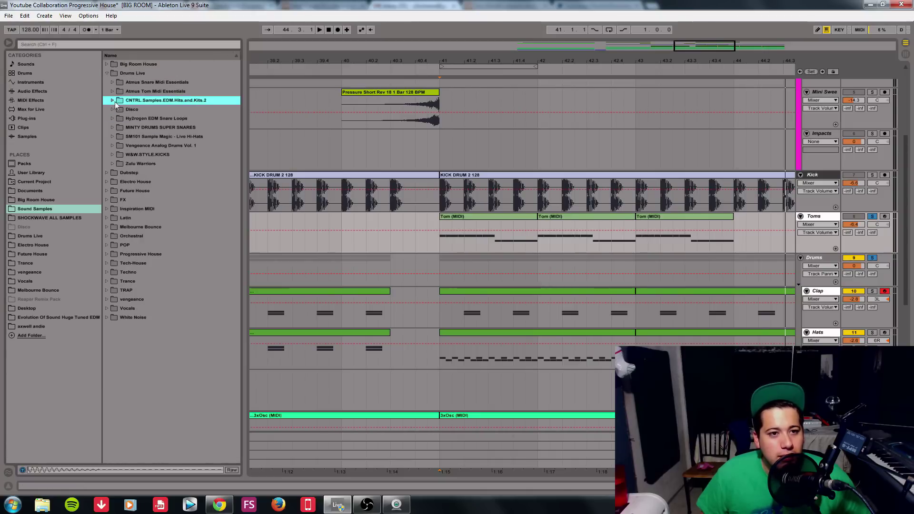
Step: Open the Atmus Tom Midi Essentials folder and place 1 bar 8.mid on the Toms track at bar 41
click(113, 91)
drag(130, 190, 442, 227)
key(space)
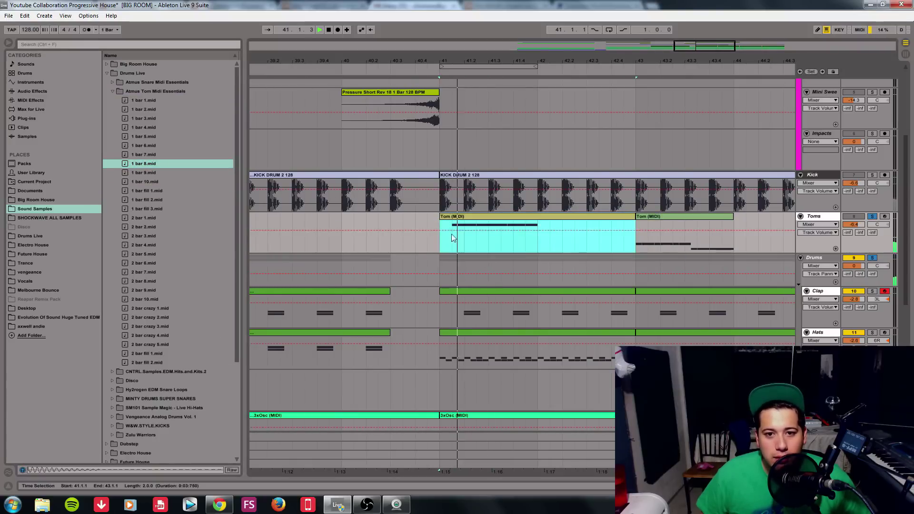
key(space)
Step: Shorten the 1 bar 8.mid clip to one bar and transpose all its notes down to F2 during playback
drag(635, 231, 537, 231)
double_click(513, 214)
key(space)
key(ctrl+a)
key(Down)
key(Down)
key(Down)
key(Down)
key(Down)
key(Down)
key(Down)
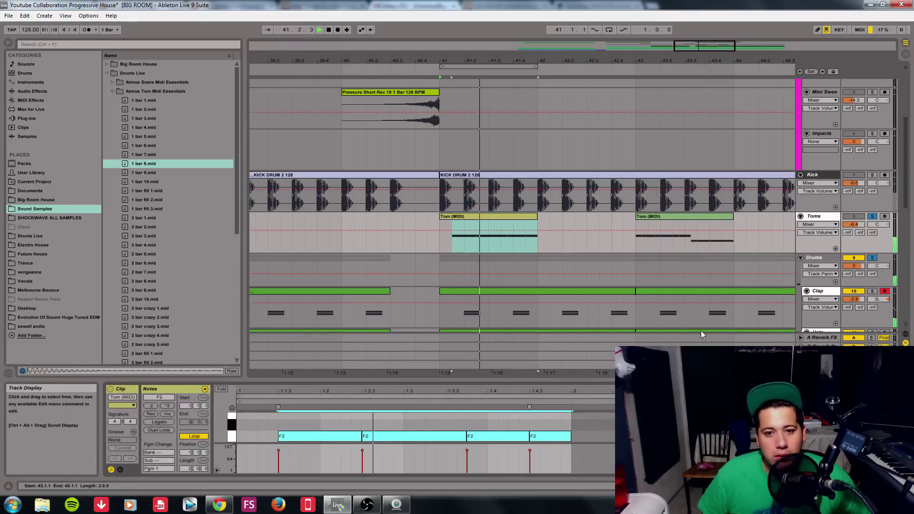
Step: Pan the Toms track to 8L and turn off the Toms and Drums solos
drag(879, 225, 878, 229)
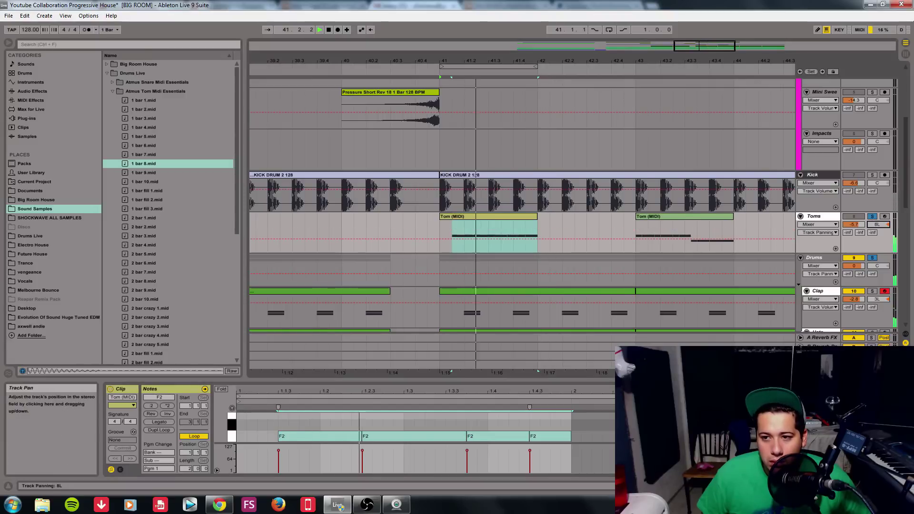
click(873, 217)
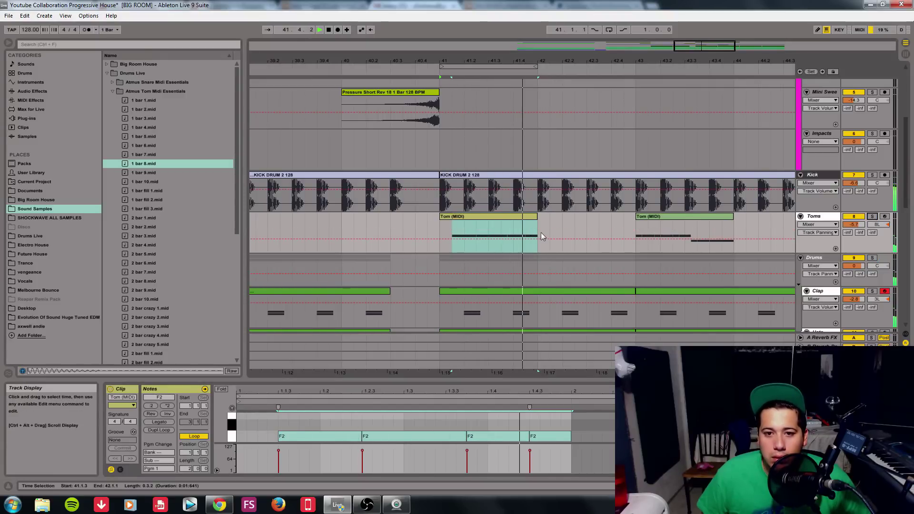
Step: Replace the tom clip at bar 41 with 1 bar 9.mid and shorten it to one bar
click(134, 172)
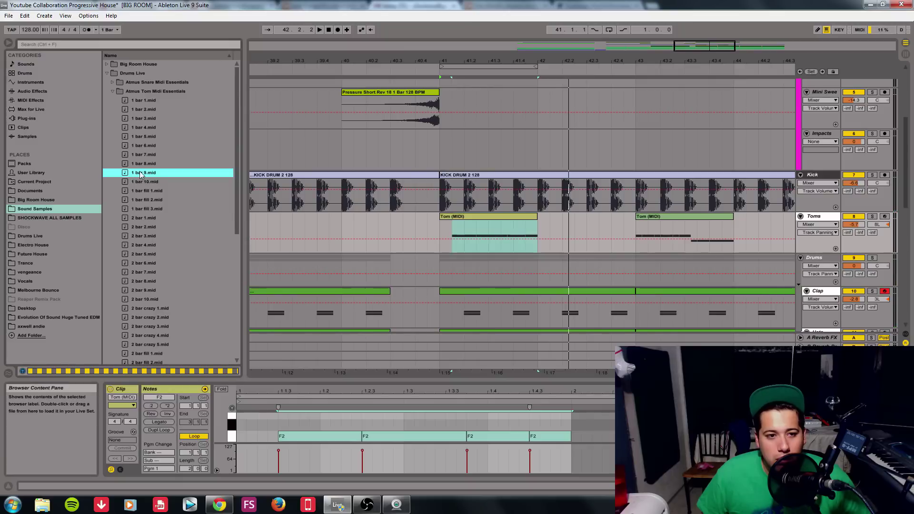
drag(138, 174, 443, 231)
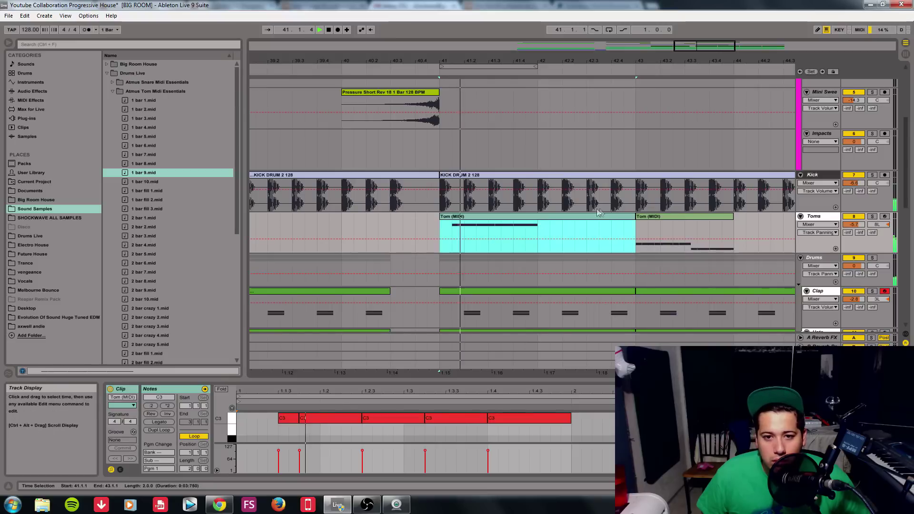
drag(637, 231, 543, 231)
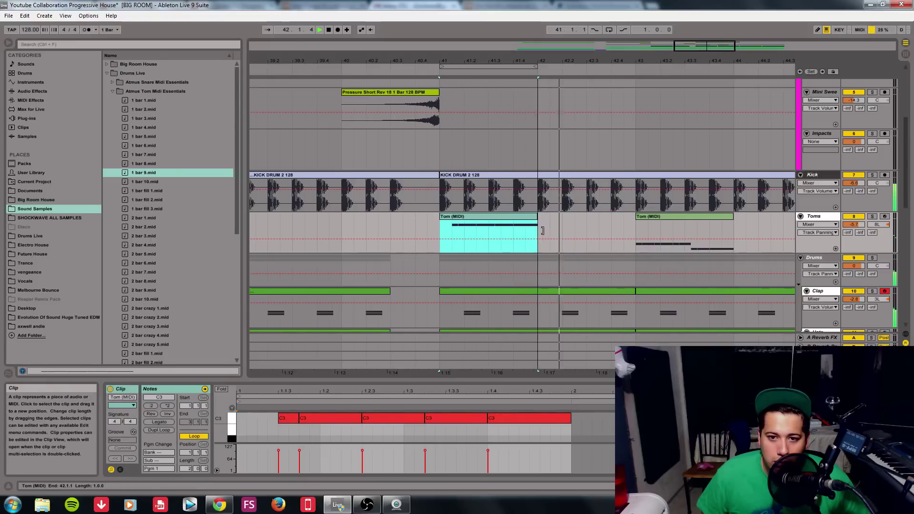
Step: Duplicate the one-bar Tom clip three times up to bar 45 and listen to the pattern
key(ctrl+d)
key(ctrl+d)
key(ctrl+d)
click(266, 138)
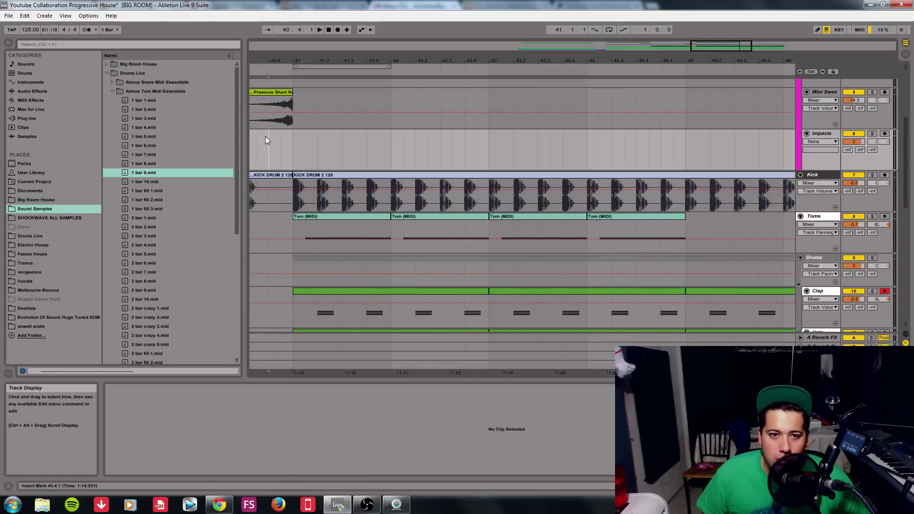
click(581, 228)
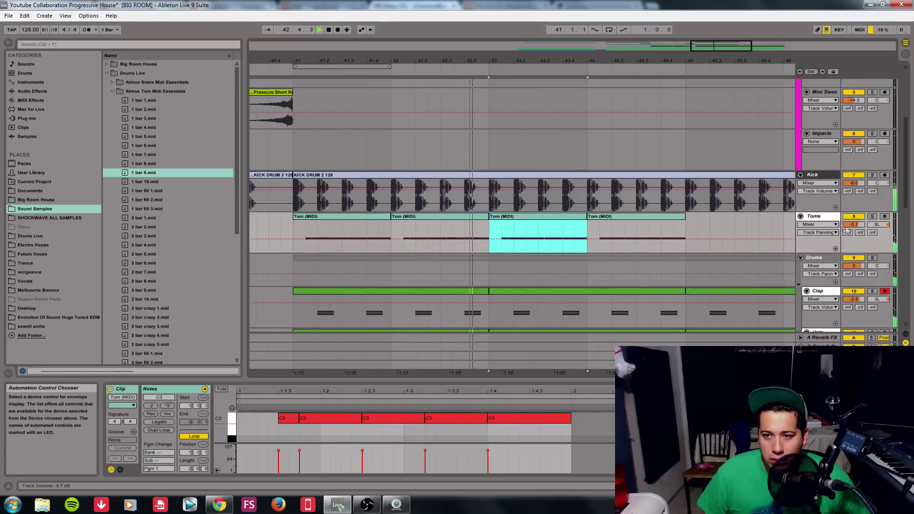
Step: Raise the Toms track volume to about -4 dB and reset its panning to centre
drag(855, 224, 855, 219)
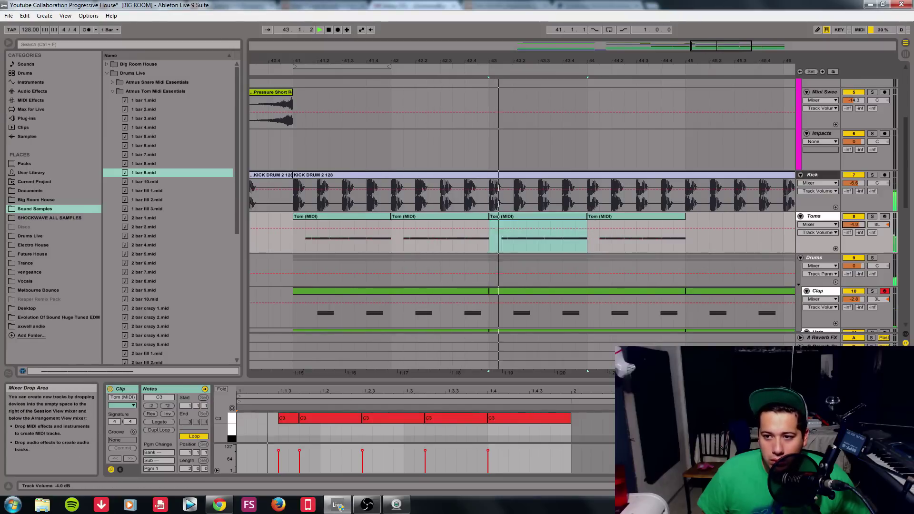
right_click(876, 224)
click(852, 249)
click(818, 217)
Step: Transpose all notes of the Tom clip at bar 41 up to F3 and play it
key(space)
click(292, 249)
key(space)
key(space)
drag(260, 430, 619, 388)
key(Up)
key(Up)
key(Up)
key(Up)
key(Up)
key(space)
Step: Duplicate the F3 Tom clip seven times to fill the Toms track up to bar 49
click(371, 216)
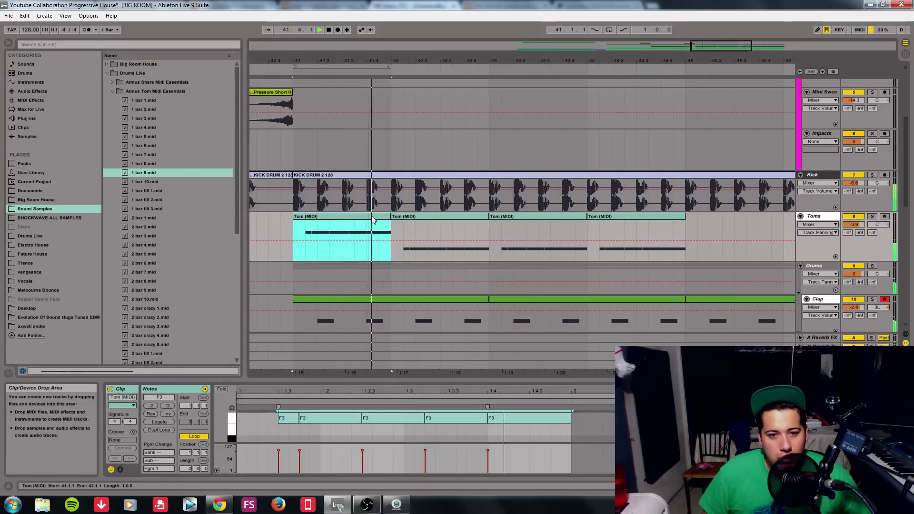
key(ctrl+d)
key(ctrl+d)
key(ctrl+d)
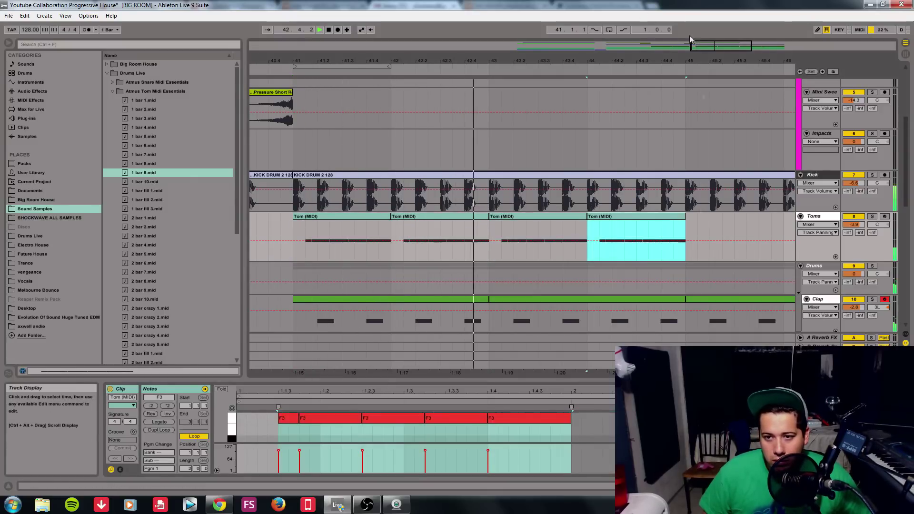
key(ctrl+d)
key(minus)
key(ctrl+d)
key(ctrl+d)
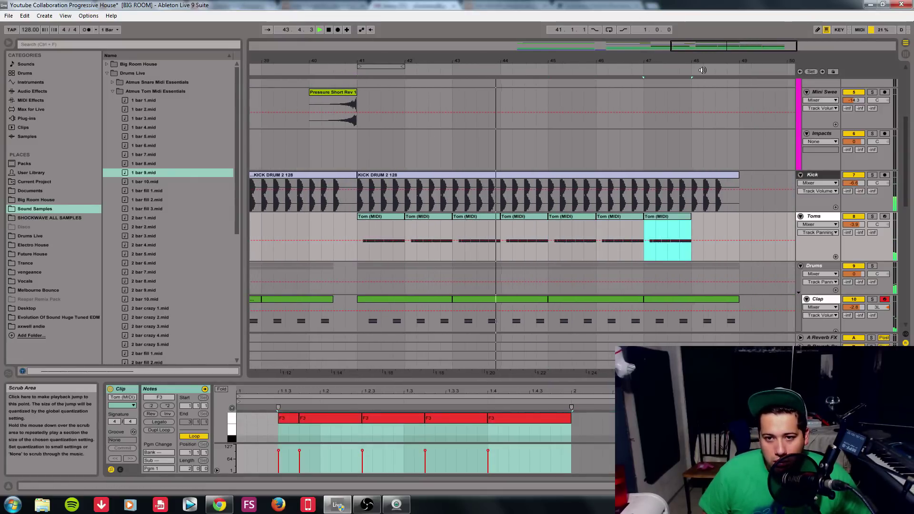
key(ctrl+d)
Step: Stop playback and move the Toms track into the Drums group above the Clap track
scroll(757, 137, down, 3)
double_click(816, 160)
key(space)
drag(822, 160, 817, 233)
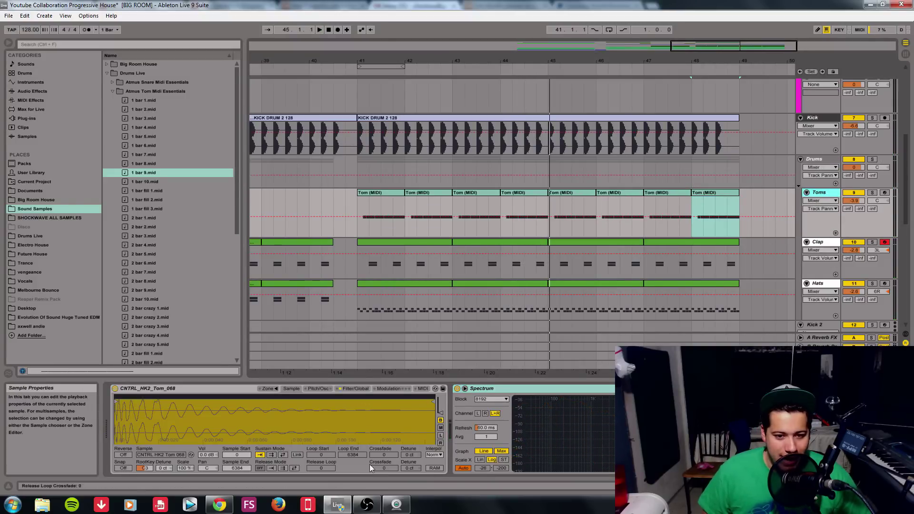
click(366, 505)
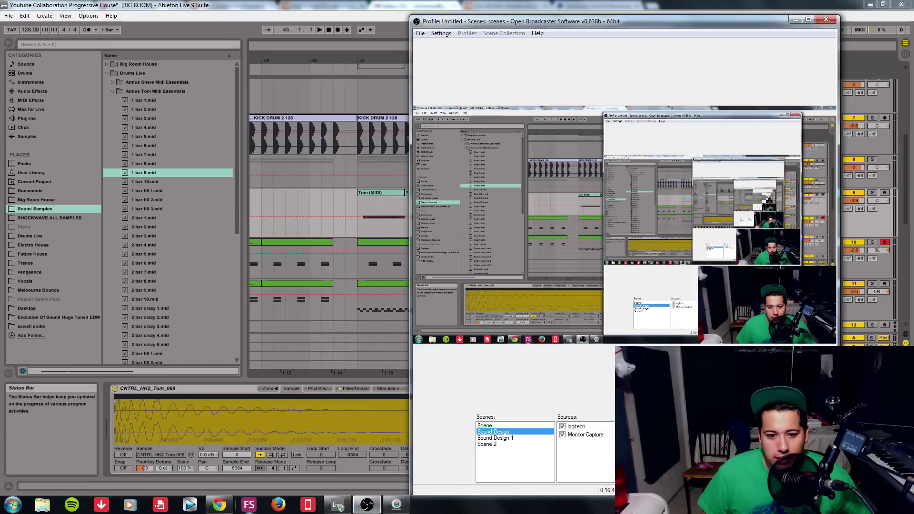
click(219, 504)
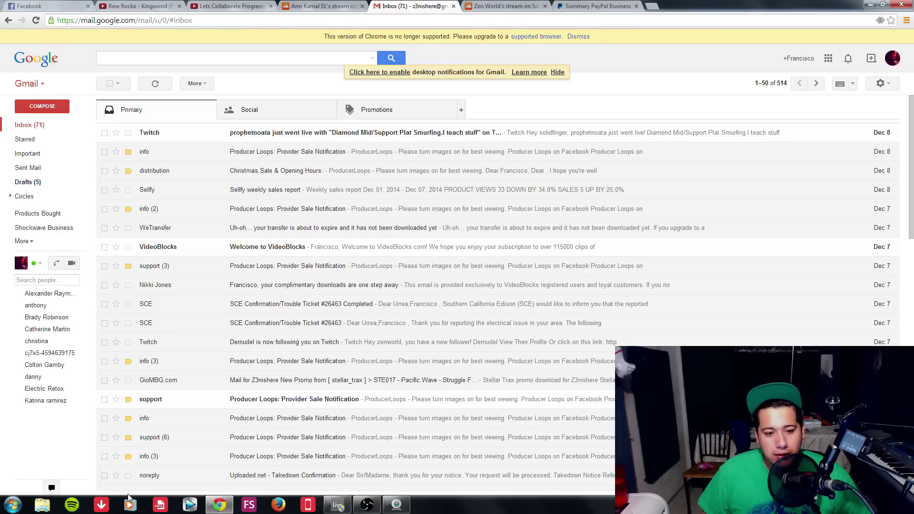
click(337, 504)
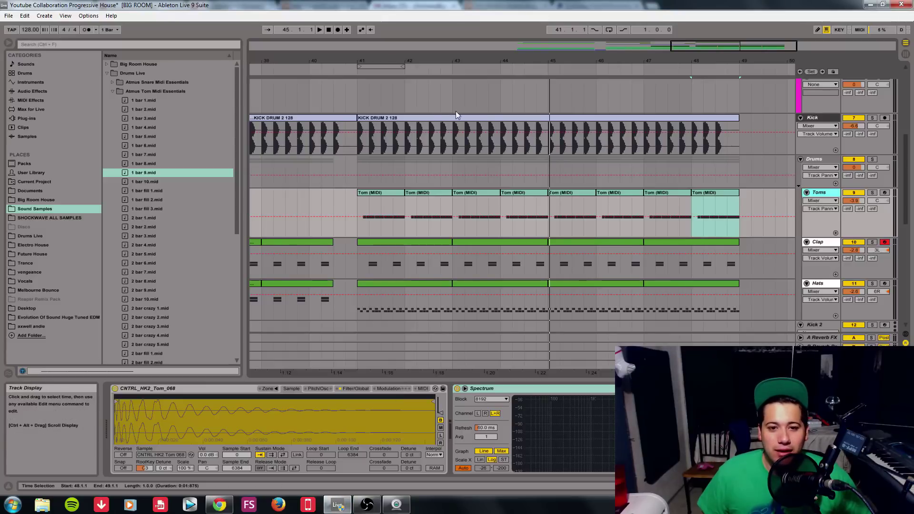